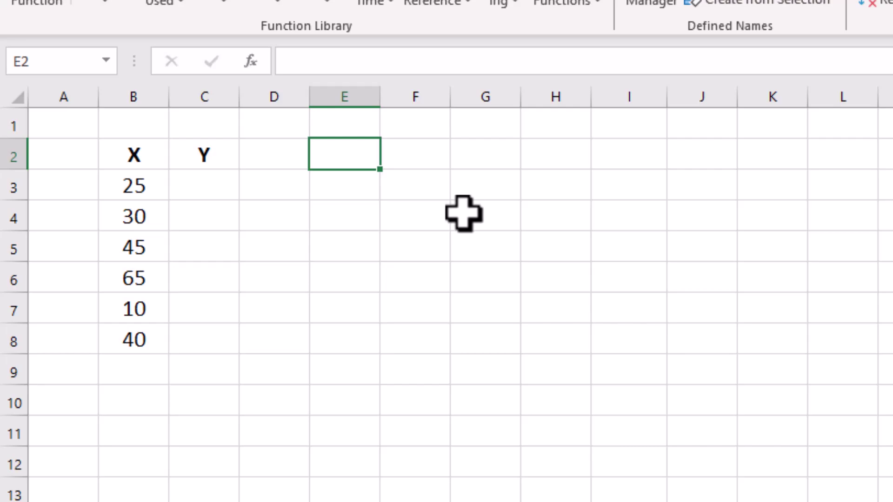
Step: Enter the formula =B3+10 in cell C3 of the Y column
left_click(143, 186)
left_click_drag(143, 186, 144, 339)
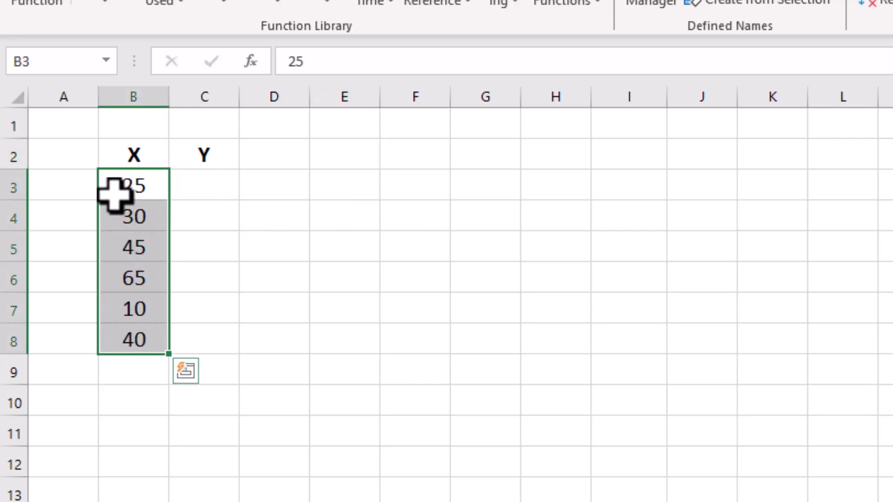
left_click(211, 188)
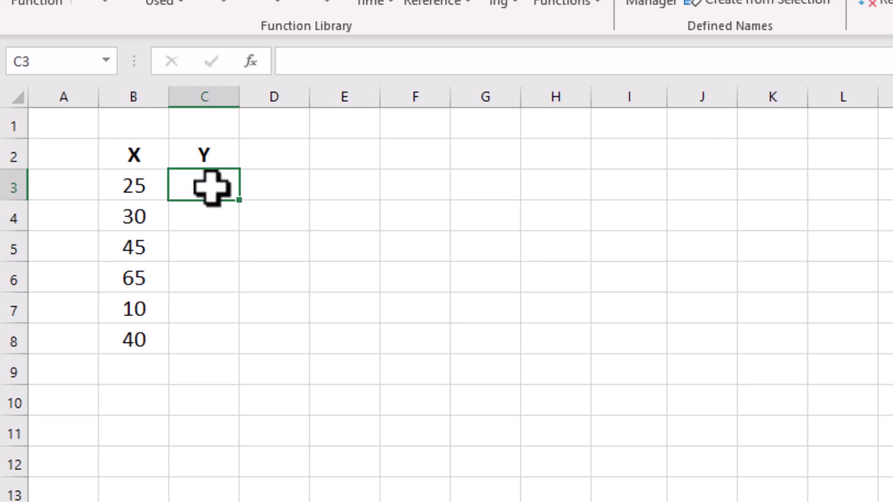
type("=")
left_click(143, 186)
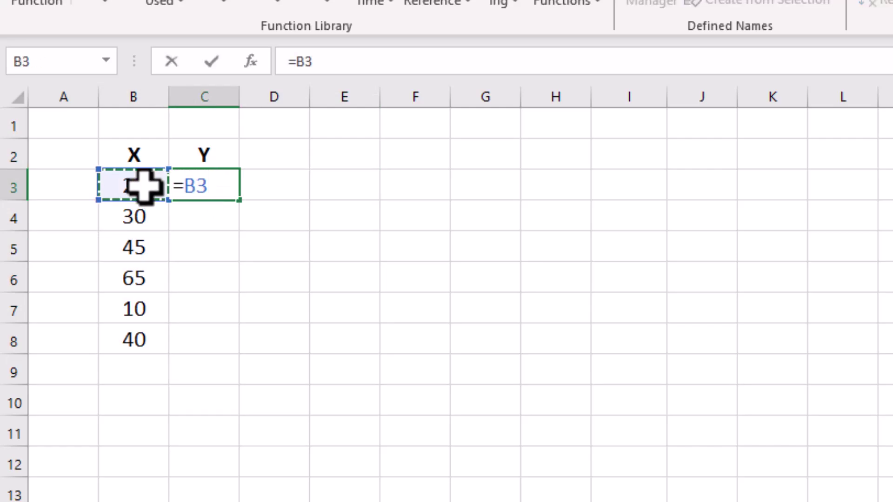
type("+10")
key("Return")
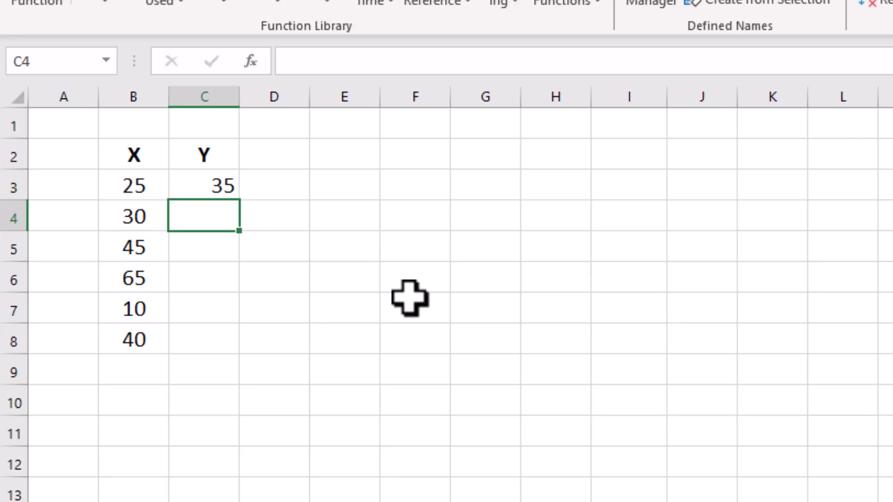
Step: Fill the C3 formula down through C8, and clear the range C3:C8
left_click(225, 193)
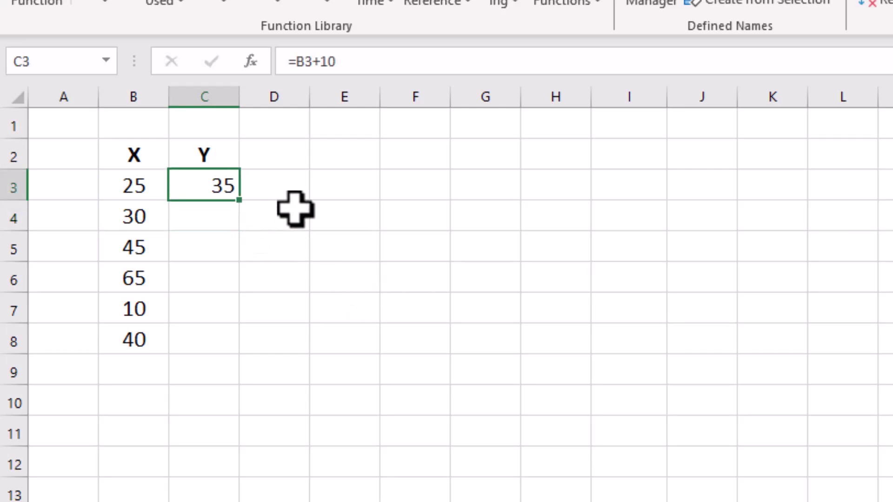
left_click_drag(242, 207, 244, 355)
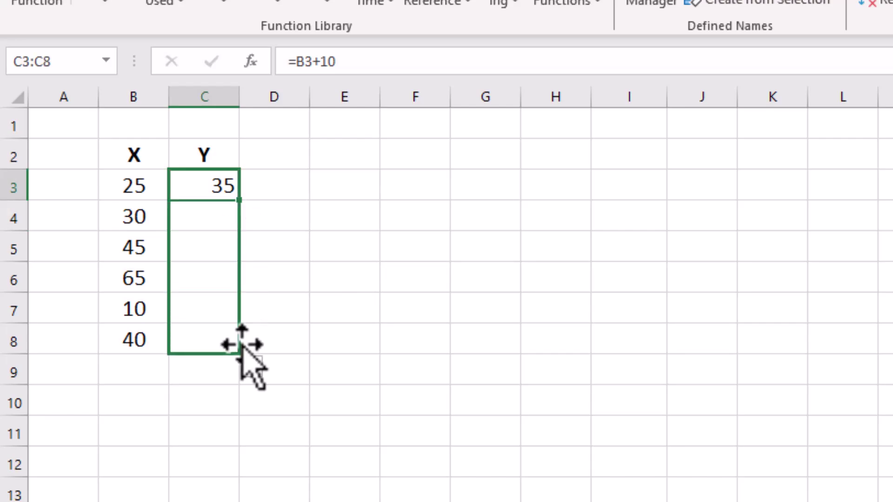
key("Delete")
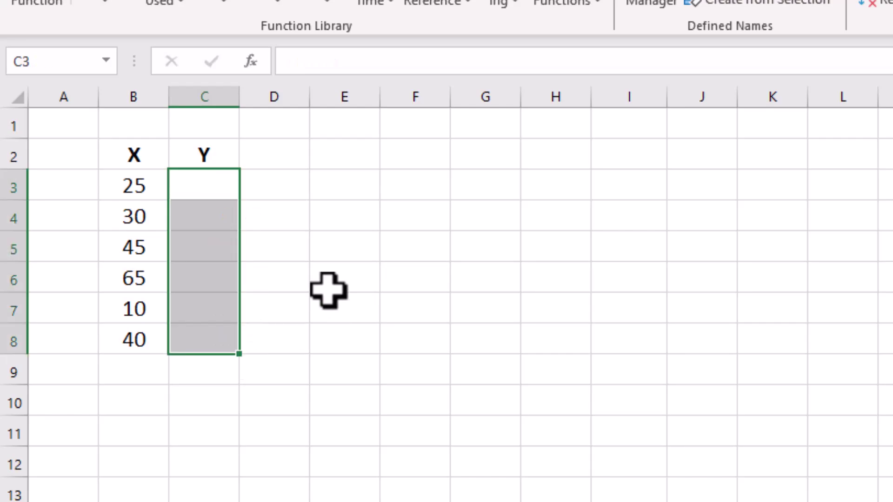
Step: Enter 1, 2, 3, 5, 6 and 7 in the Y column, from C3 down to C8
left_click(229, 187)
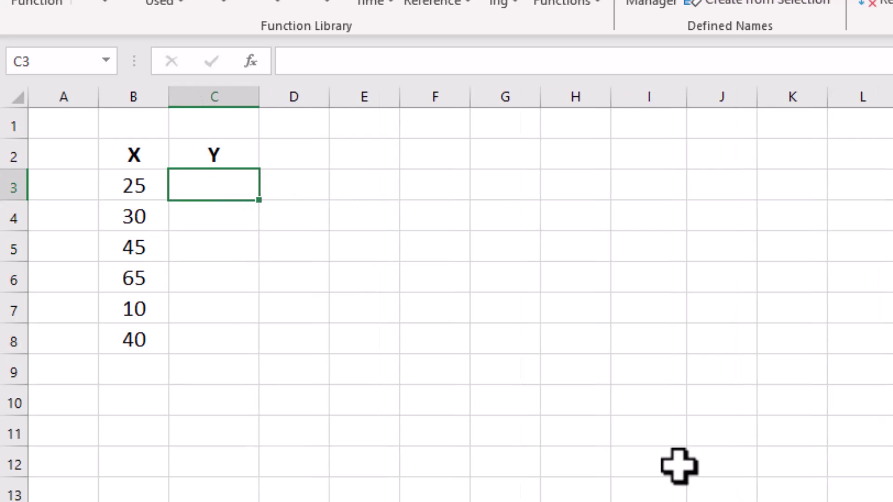
type("1")
key("Return")
type("2")
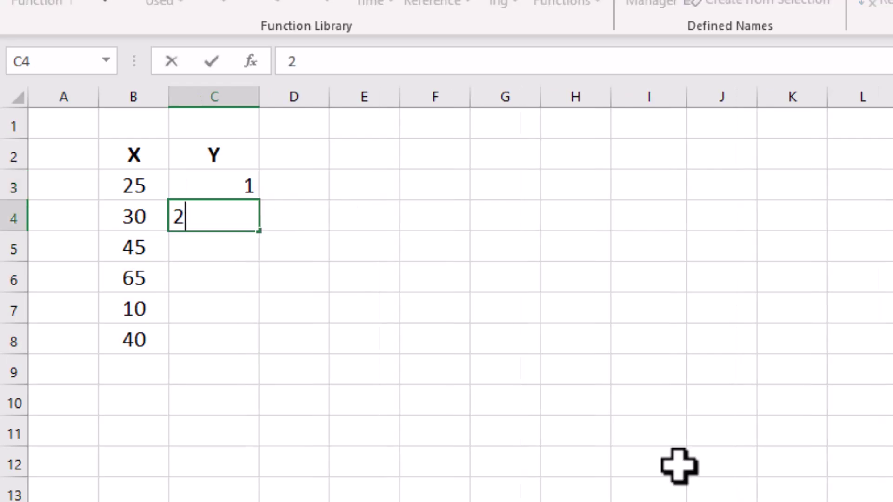
key("Return")
type("3 5")
key("Return")
type("6")
key("Return")
type("7")
key("Return")
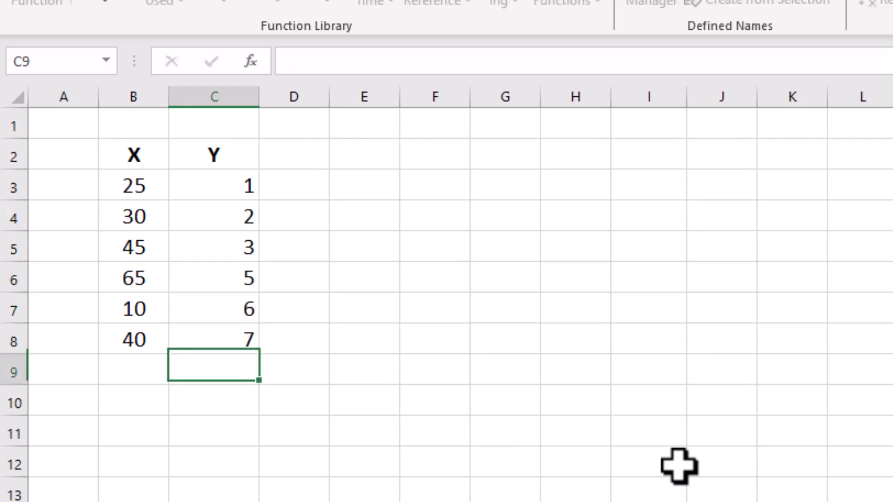
Step: Enter the formula =B3+C3 in cell D3 to add the first X and Y values
left_click(319, 190)
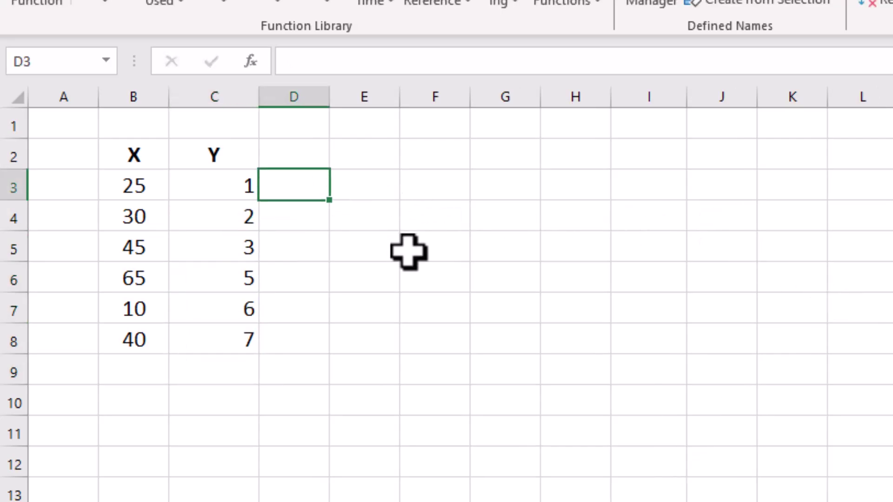
type("=")
left_click(122, 188)
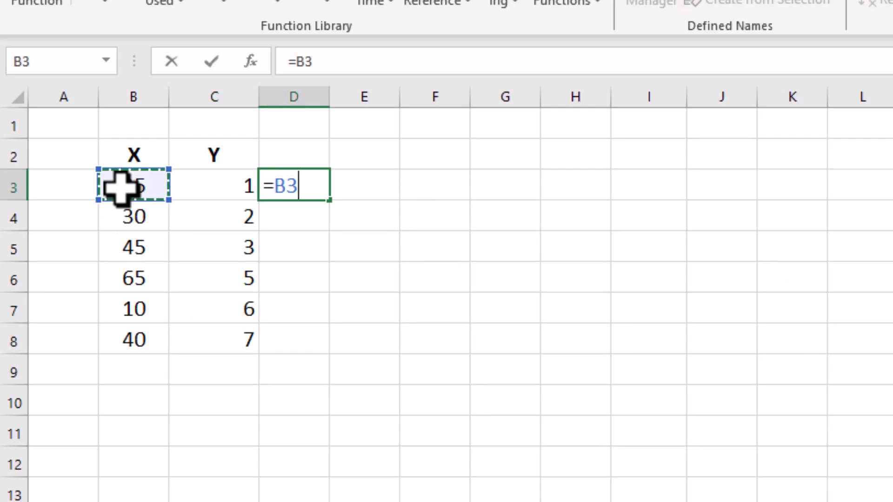
type("+")
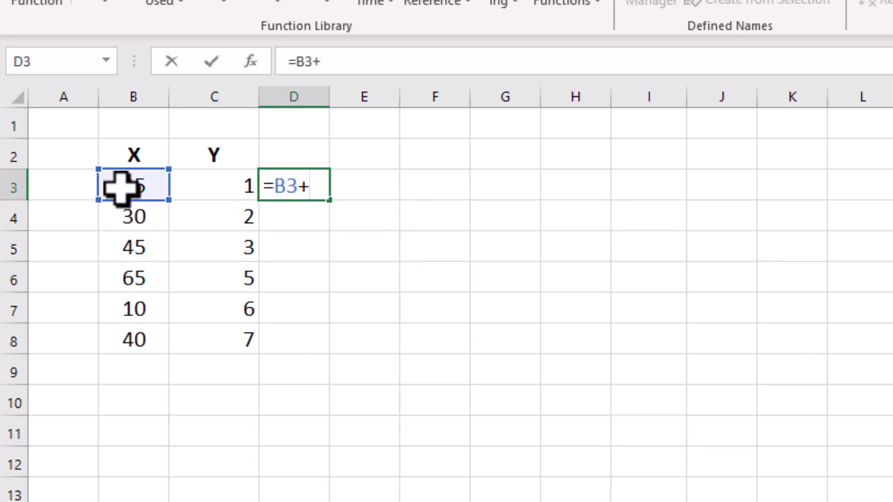
left_click(216, 193)
key("Return")
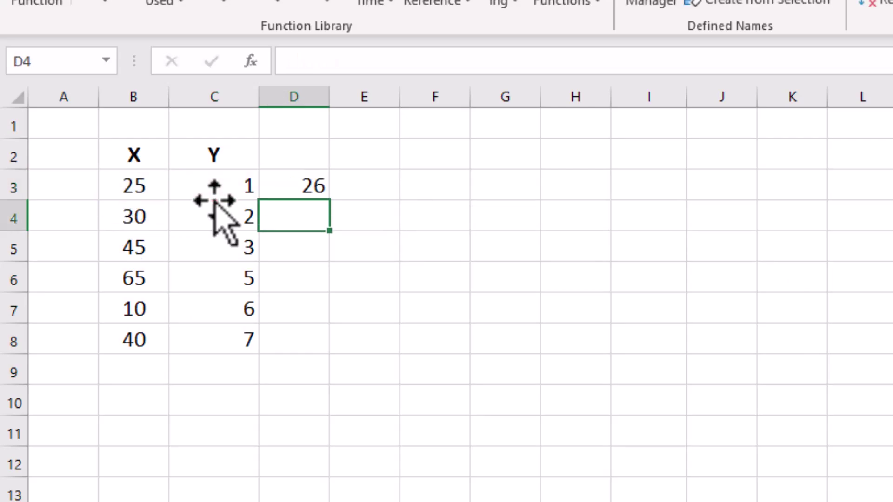
Step: Copy the expression B3+C3 from the formula in cell D3, leaving the cell as it is
left_click(299, 184)
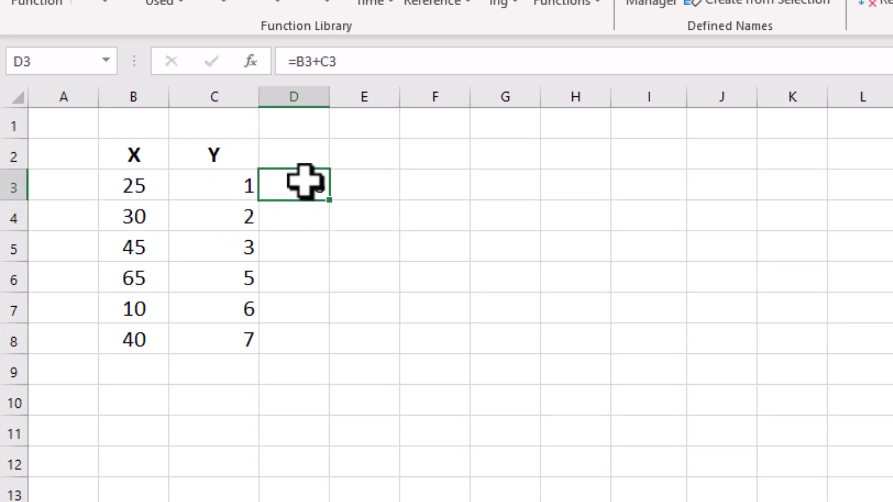
double_click(305, 182)
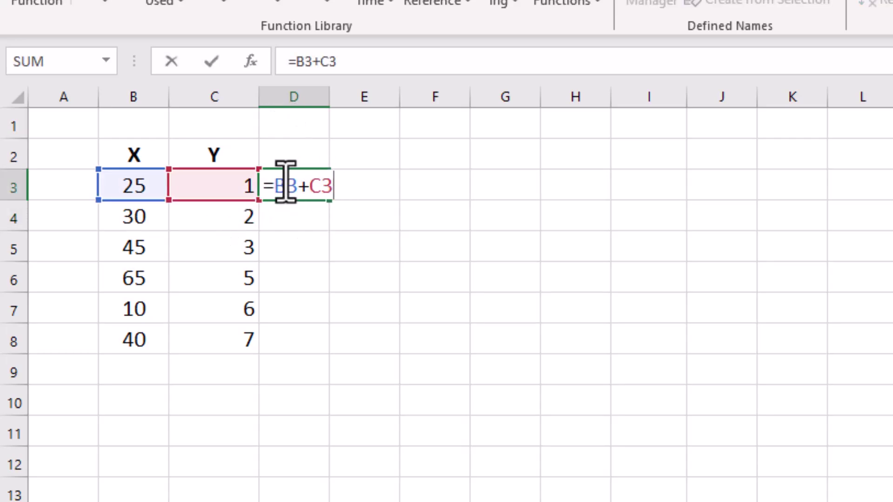
left_click_drag(274, 189, 335, 195)
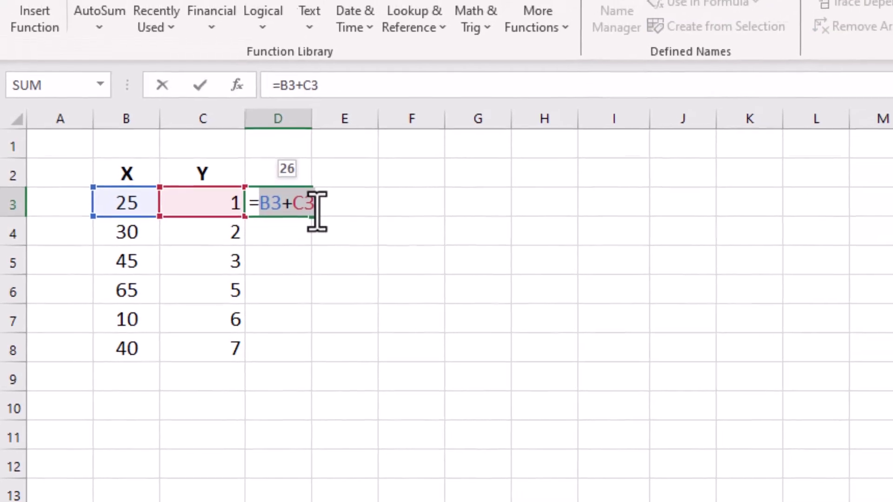
key("Escape")
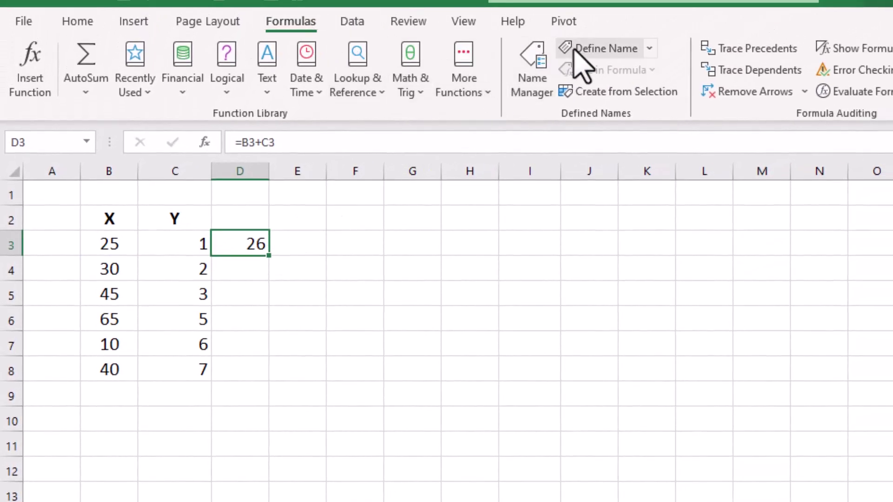
Step: Start defining a new workbook-scoped name and call it aad
left_click(604, 50)
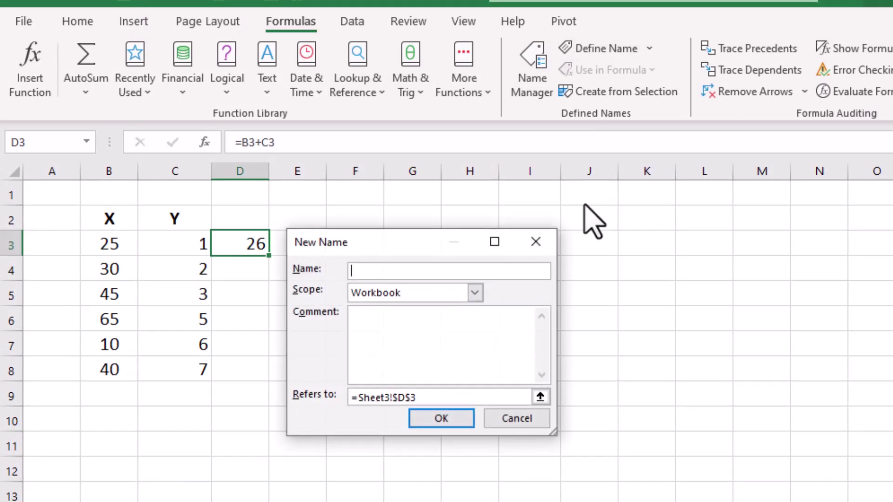
type("aaa")
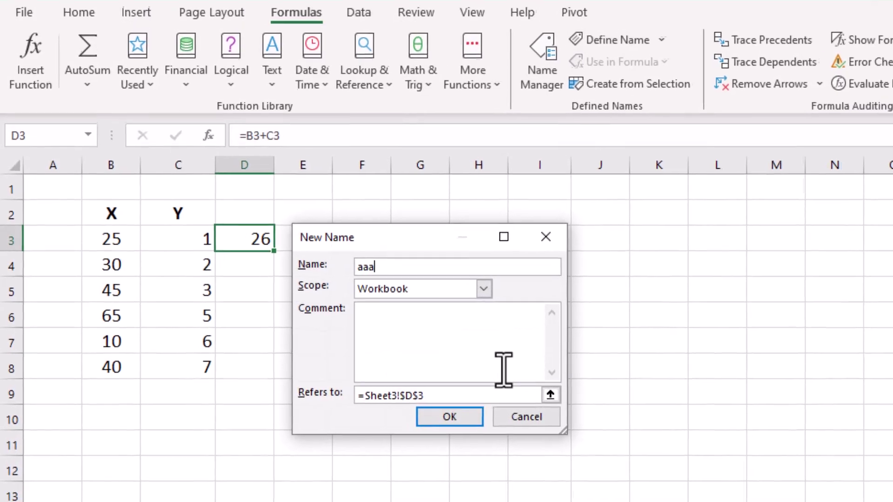
key("BackSpace")
type("d")
Step: Replace the new name's reference with the copied formula =B3+C3 and create the name
left_click(448, 395)
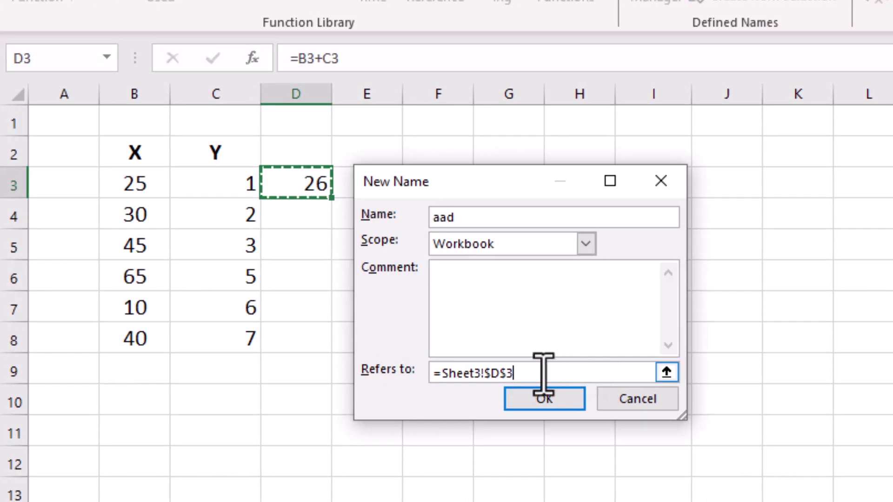
key("BackSpace")
key("BackSpace")
key("BackSpace")
key("BackSpace")
key("BackSpace")
key("BackSpace")
key("BackSpace")
key("BackSpace")
key("BackSpace")
key("BackSpace")
key("BackSpace")
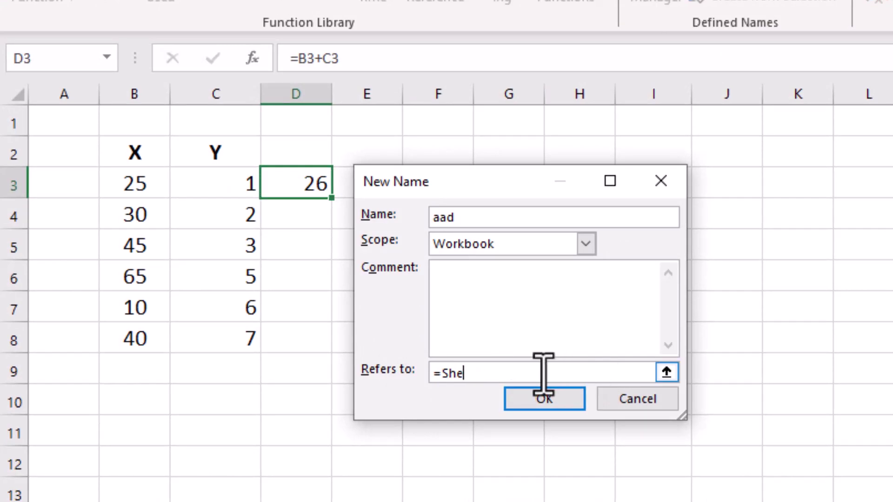
key("ctrl+v")
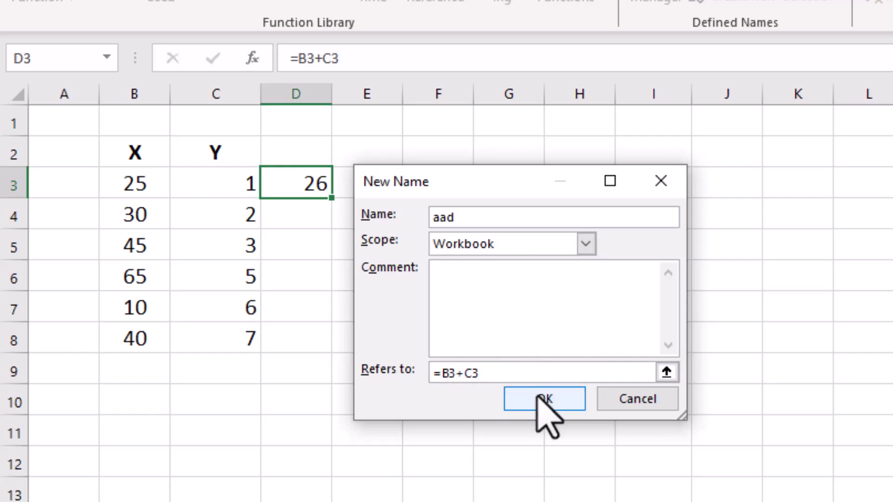
left_click(540, 398)
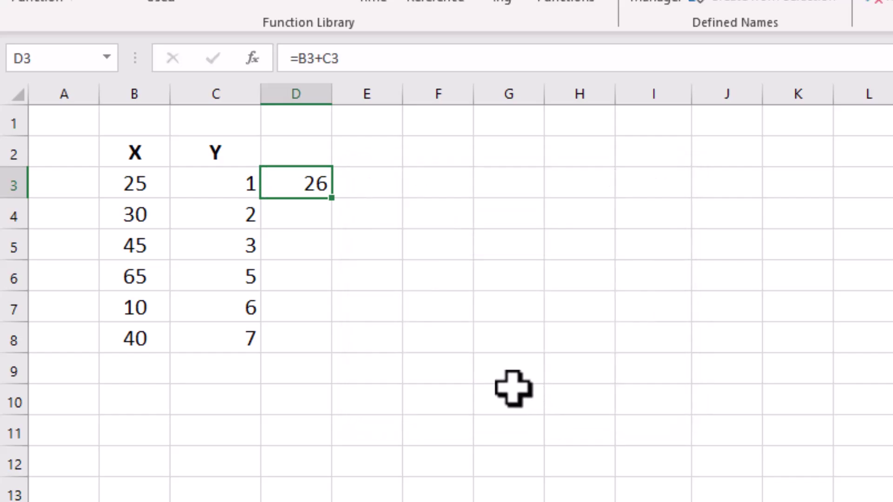
Step: Clear cell D3, enter =add in it, and re-enter the same formula
key("Delete")
type("=add")
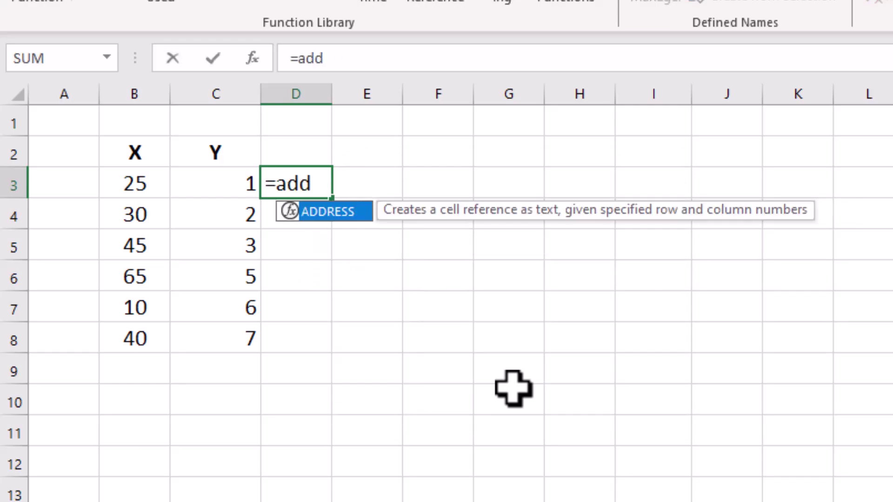
key("Return")
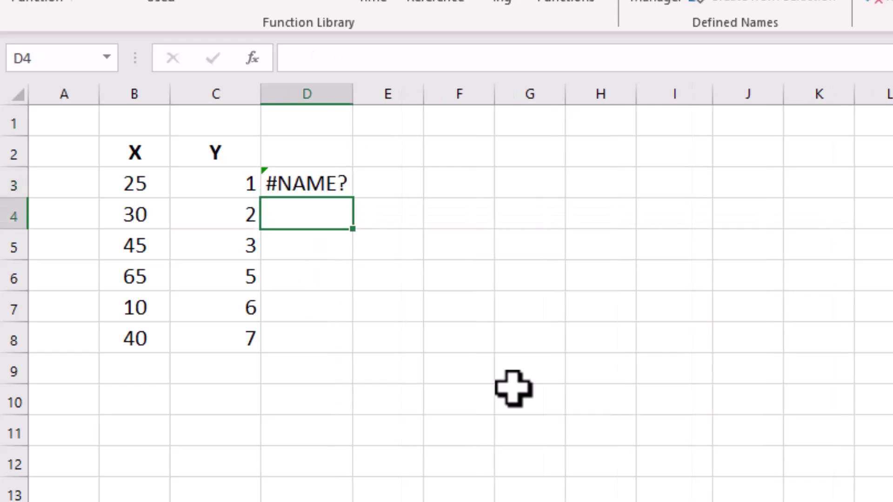
key("Up")
key("F2")
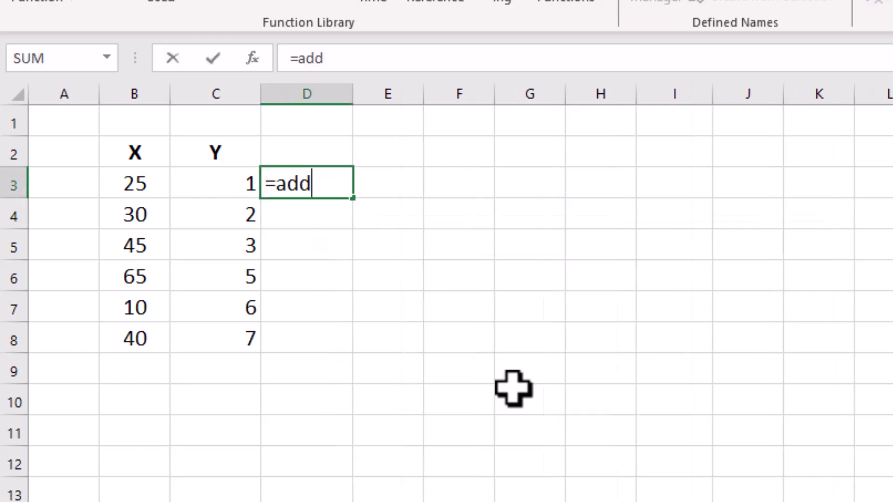
key("Return")
Step: Check the spelling and reference of the defined name in the Name Manager, and close it without changes
left_click(312, 185)
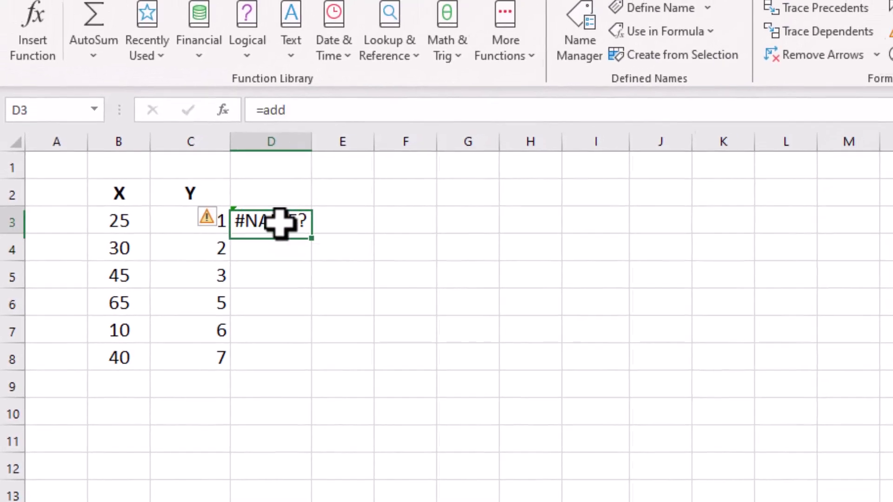
left_click(719, 0)
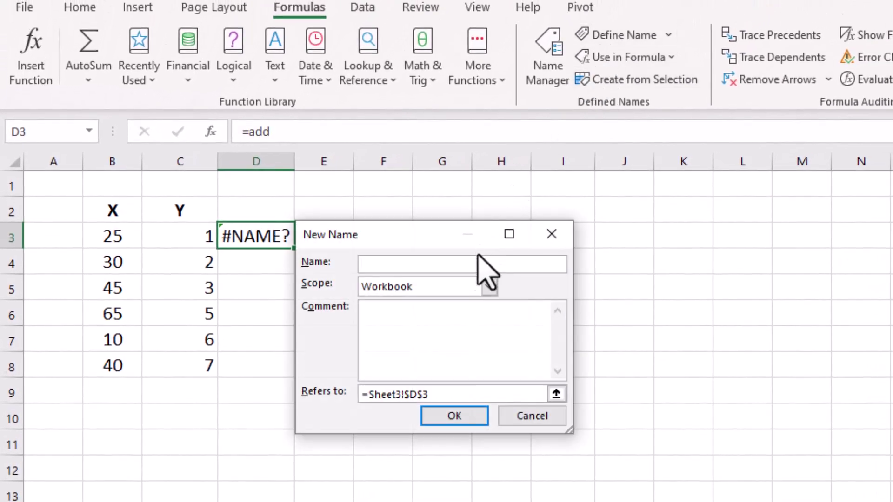
left_click(532, 416)
left_click(546, 65)
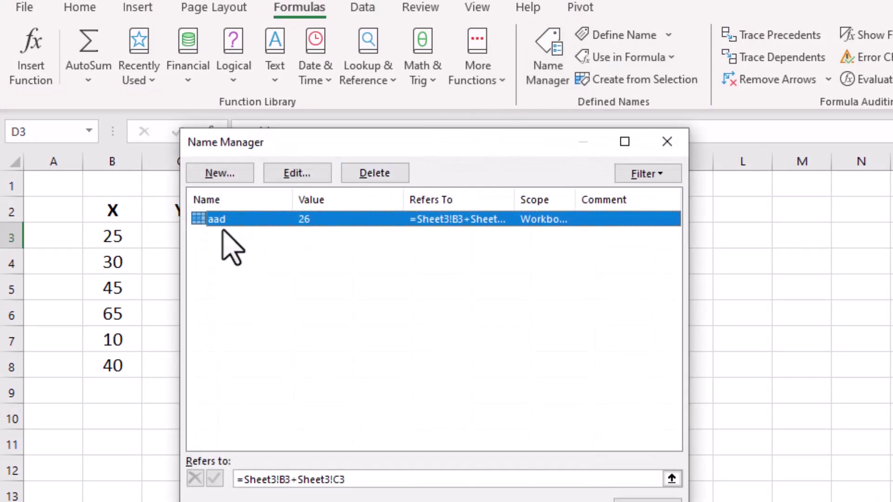
left_click(647, 501)
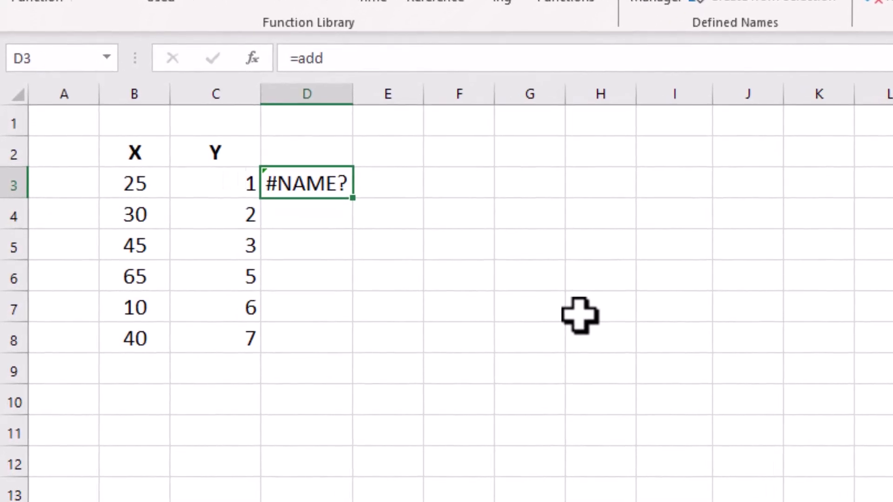
Step: Enter =aad in cell D3, and select the X and Y values in B5:C5
type("=aad")
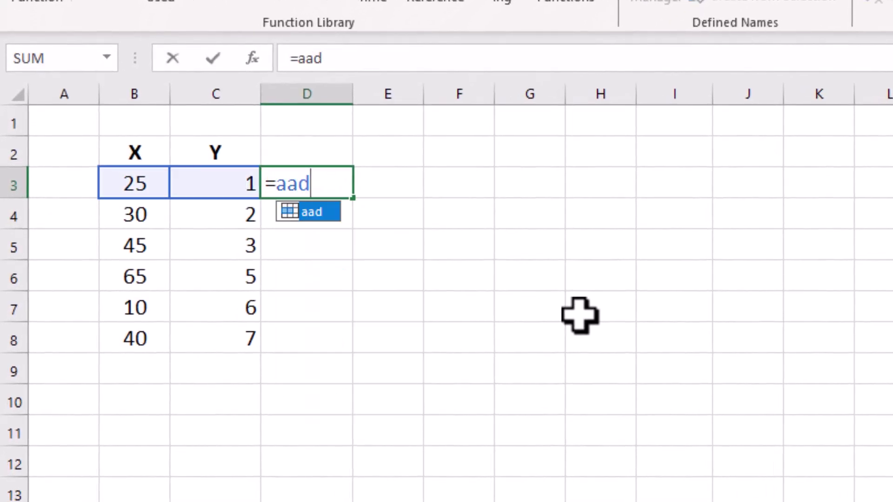
key("Return")
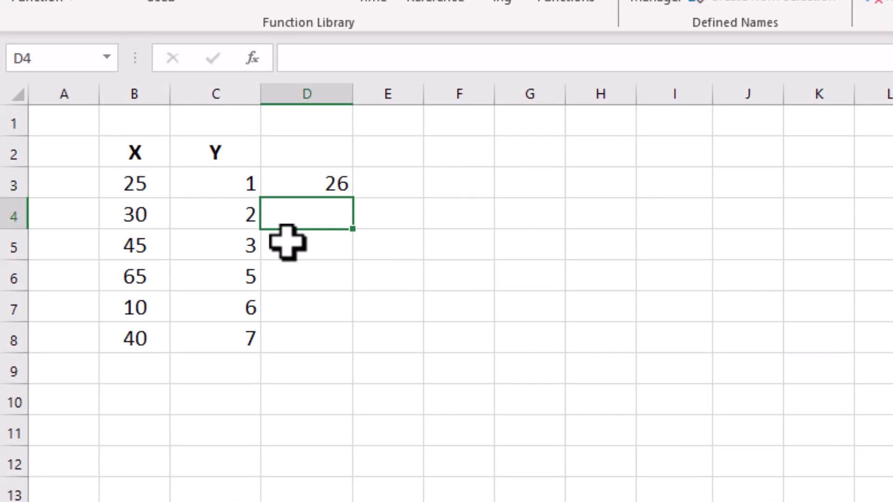
left_click(393, 246)
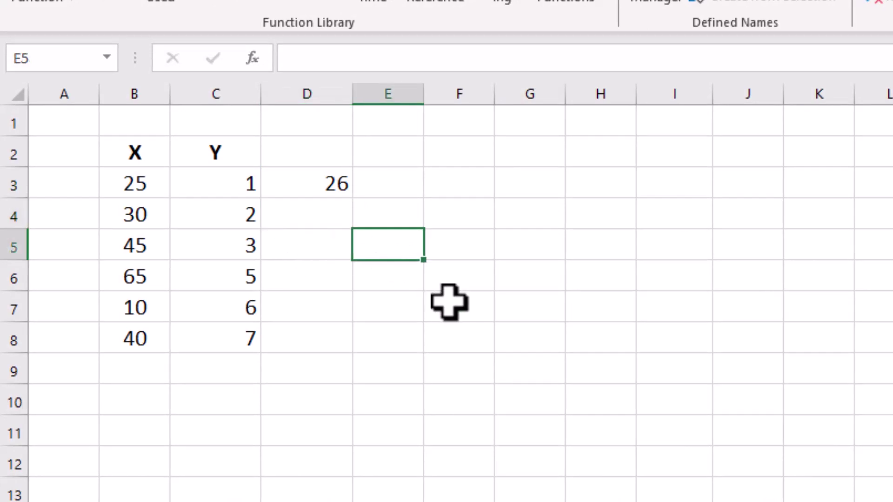
left_click_drag(138, 247, 253, 255)
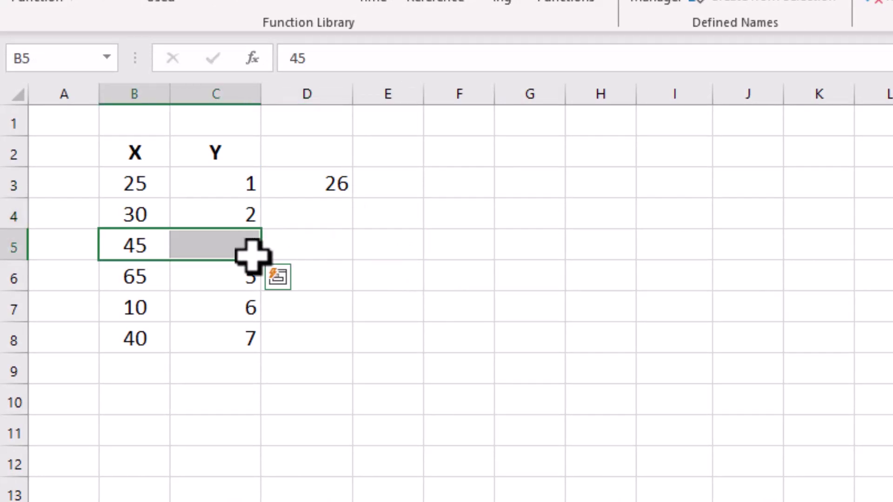
Step: Copy the X and Y values from B5:C5 to G6:H6, and enter =aad in cell I6
key("ctrl+c")
left_click(524, 272)
key("ctrl+v")
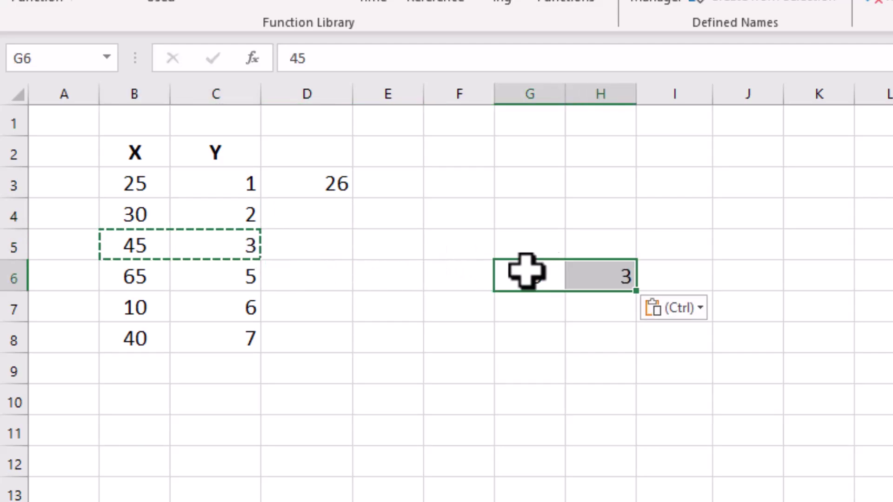
left_click(668, 281)
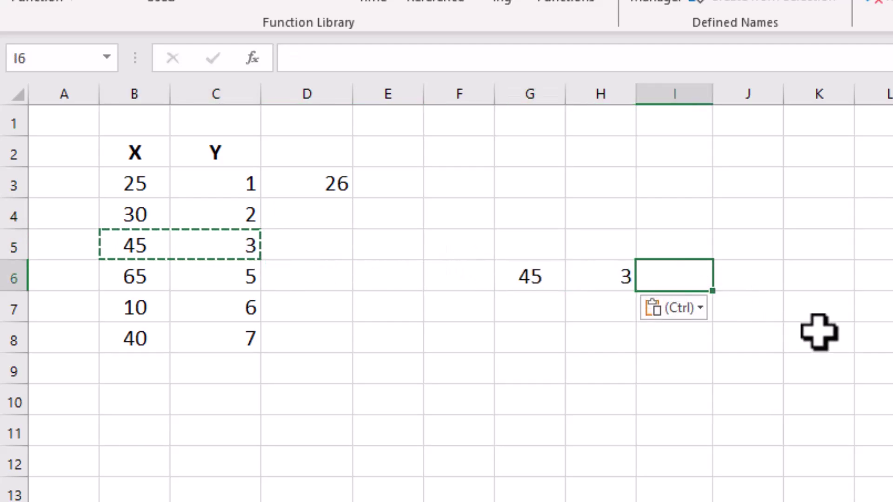
key("F2")
type("=aad")
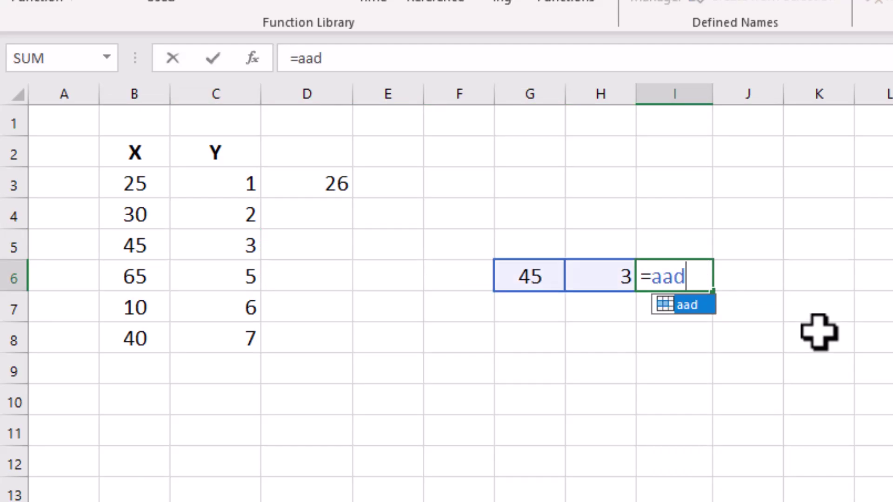
key("Return")
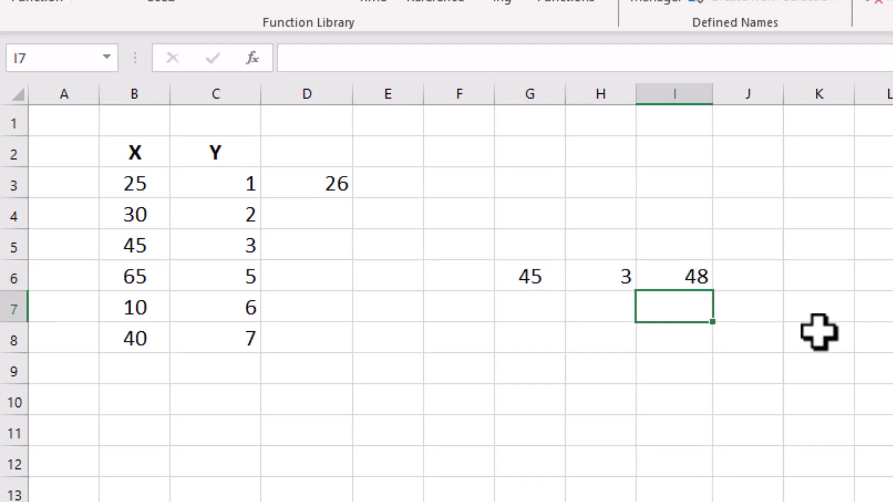
Step: Enter =aad in cell G7 beneath the copied values, and compare its contents with cells G6, H6 and I6
left_click_drag(542, 275, 578, 299)
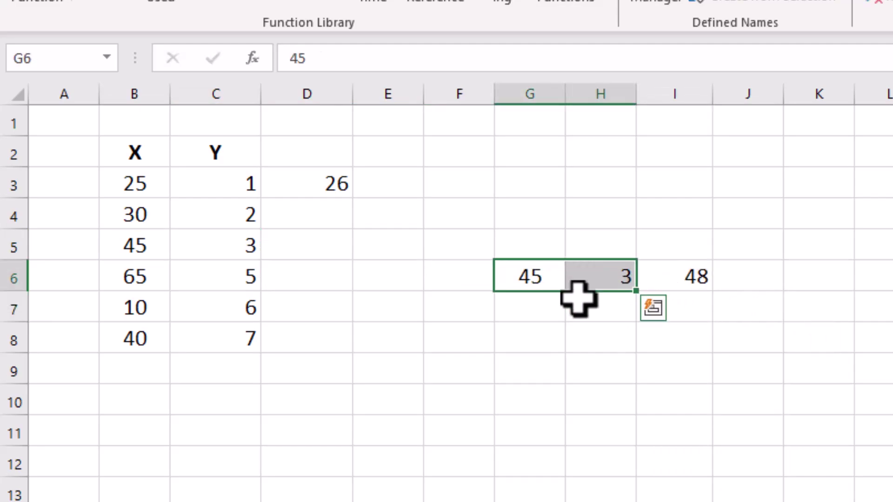
left_click(542, 309)
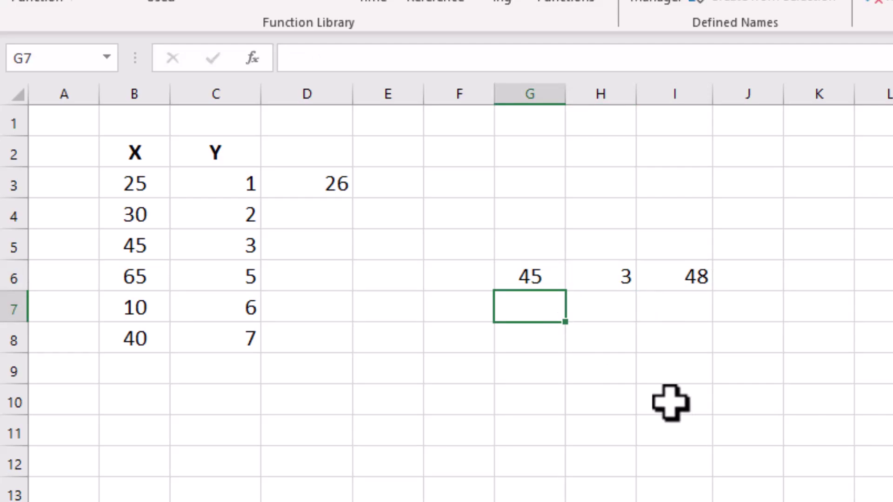
type("=aad")
key("Return")
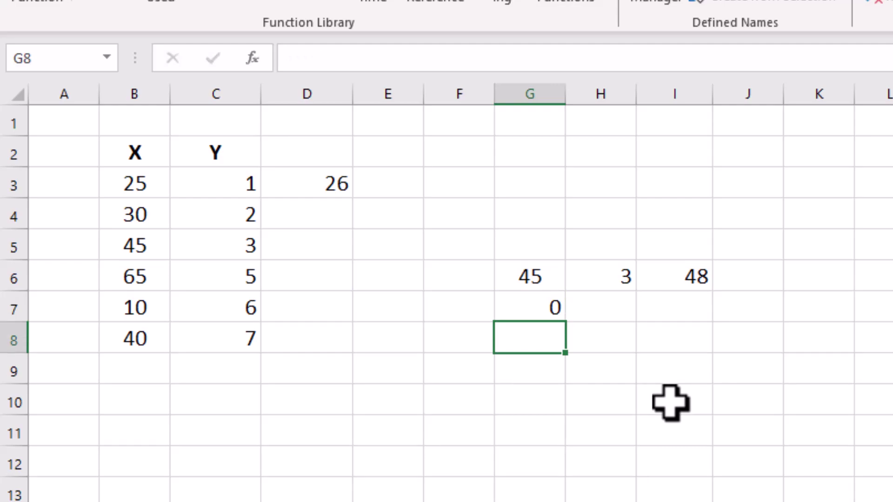
left_click(535, 274)
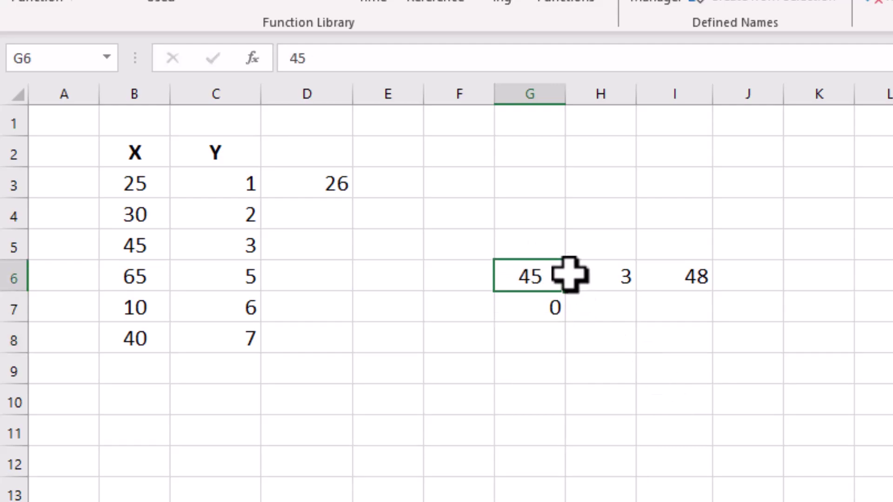
left_click(585, 276)
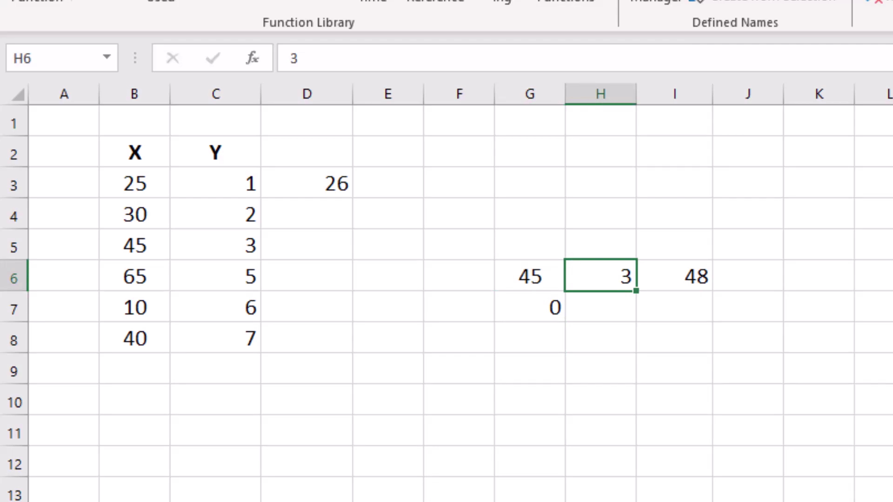
left_click(532, 305)
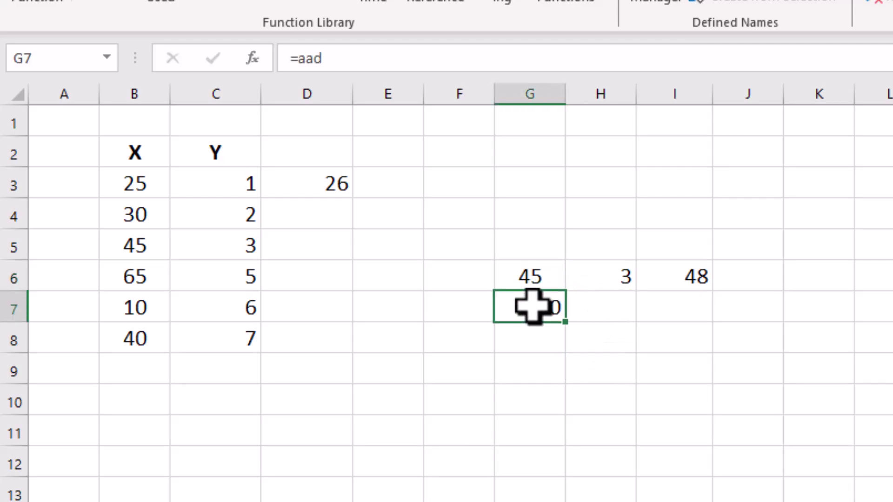
left_click(653, 277)
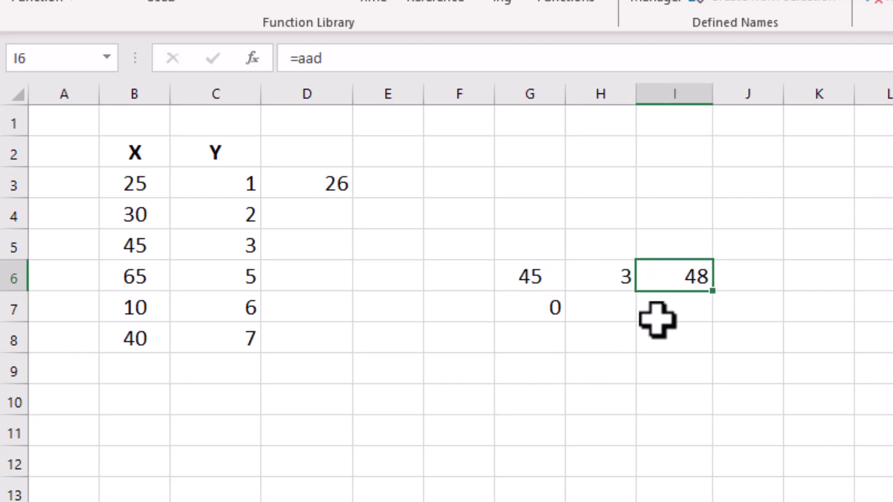
Step: Clear the contents of D3:I8 and select cell E3
left_click_drag(328, 179, 695, 337)
key("Delete")
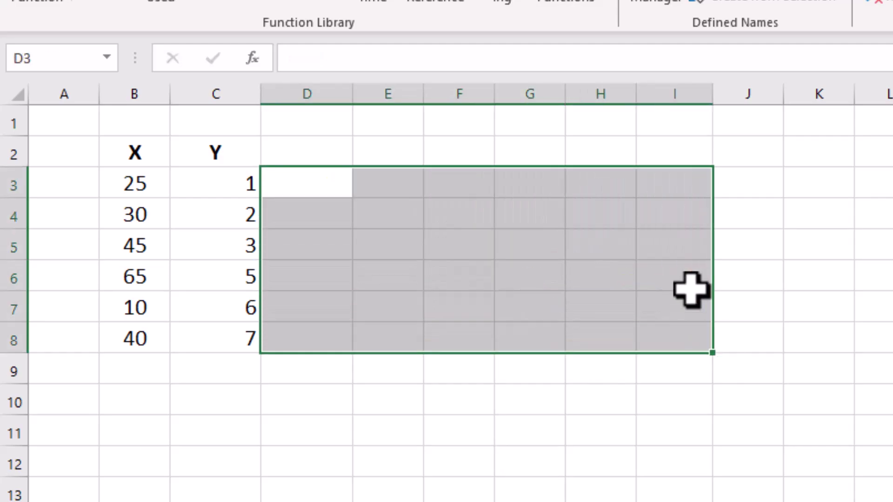
left_click(359, 193)
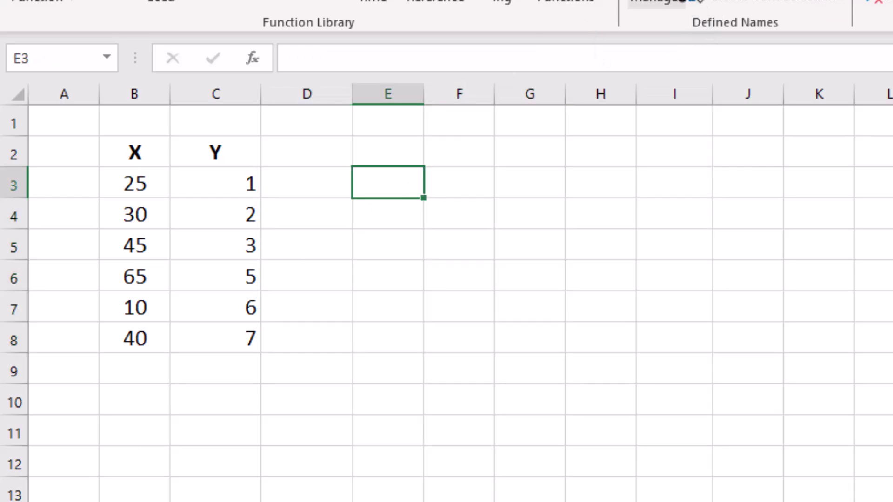
Step: Delete the defined name aad in the Name Manager and close the dialog
left_click(681, 2)
left_click(434, 108)
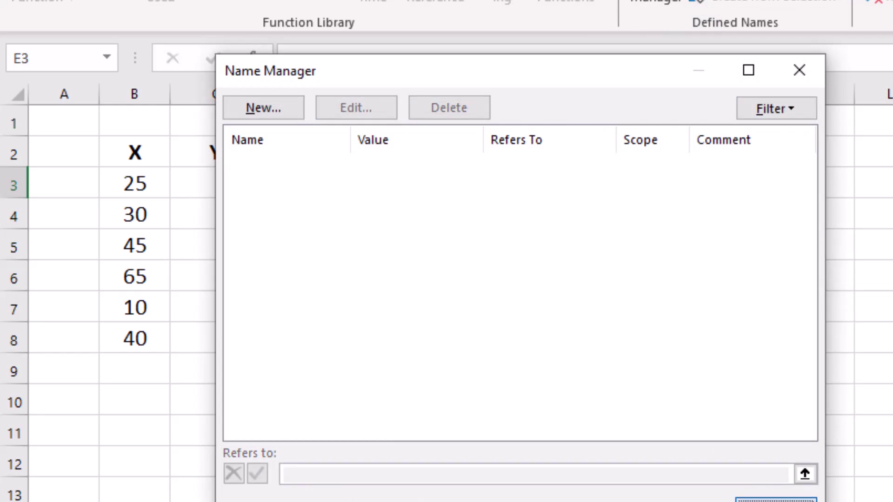
left_click(753, 497)
Step: Enter the formula =LAMBDA(x,x*2) in cell E3
type("=")
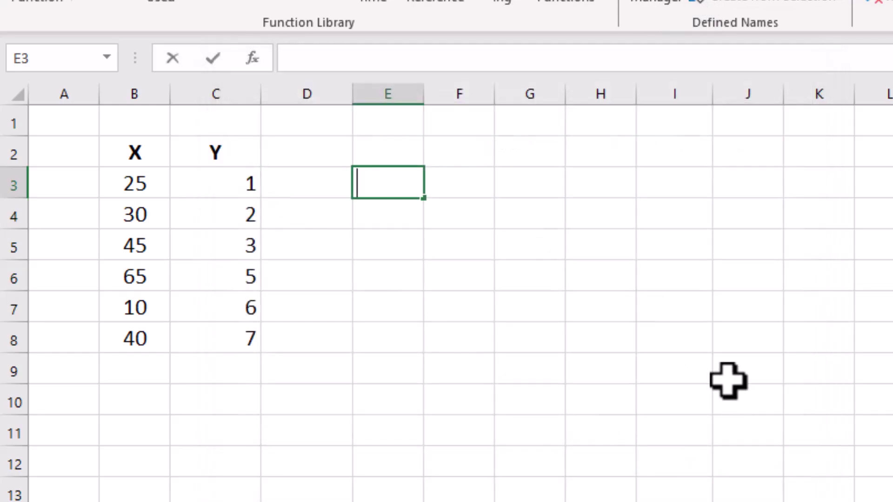
type("lambda")
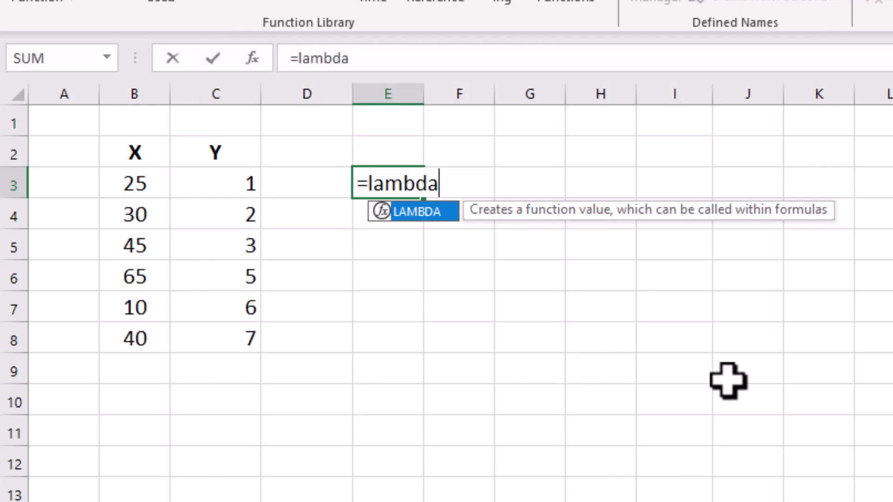
type("(")
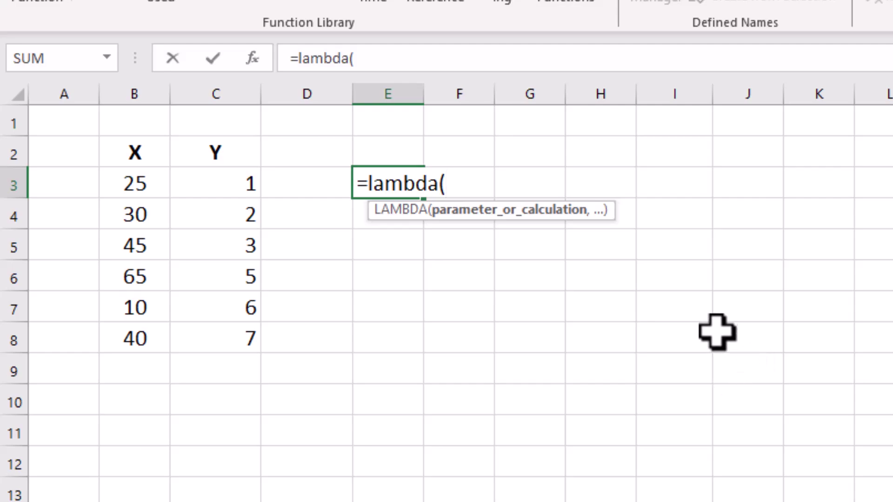
type("x")
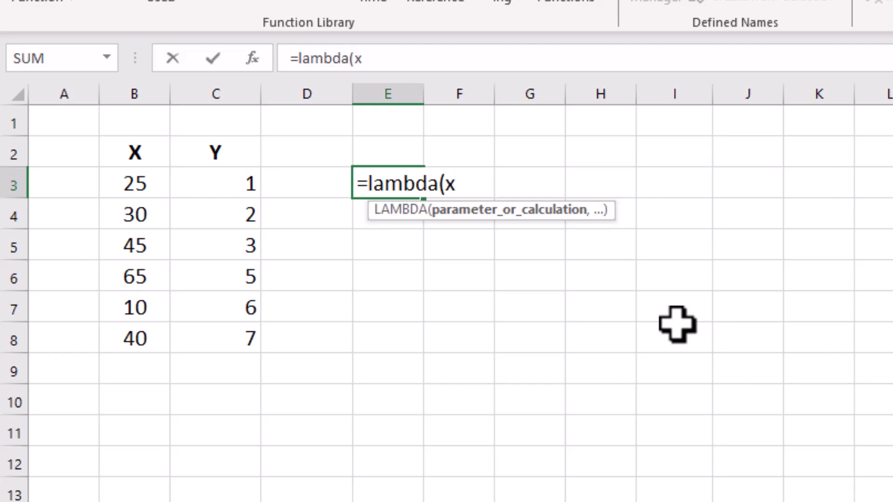
type(",")
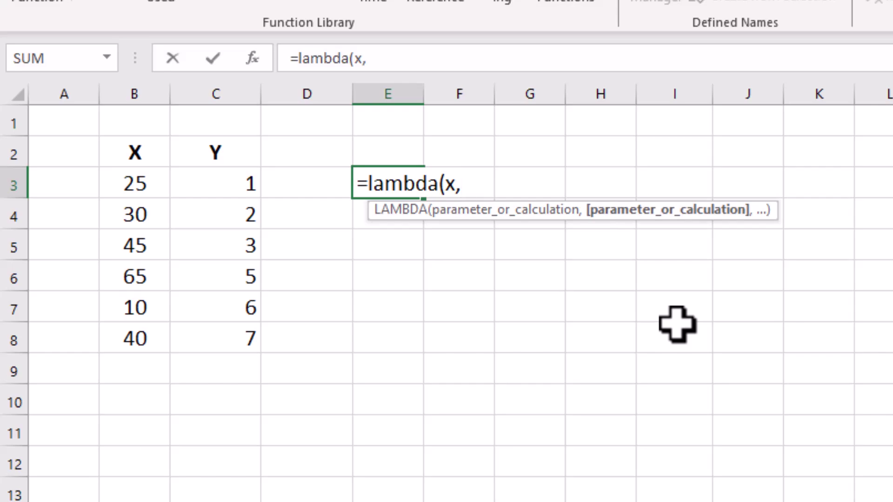
type("x*2")
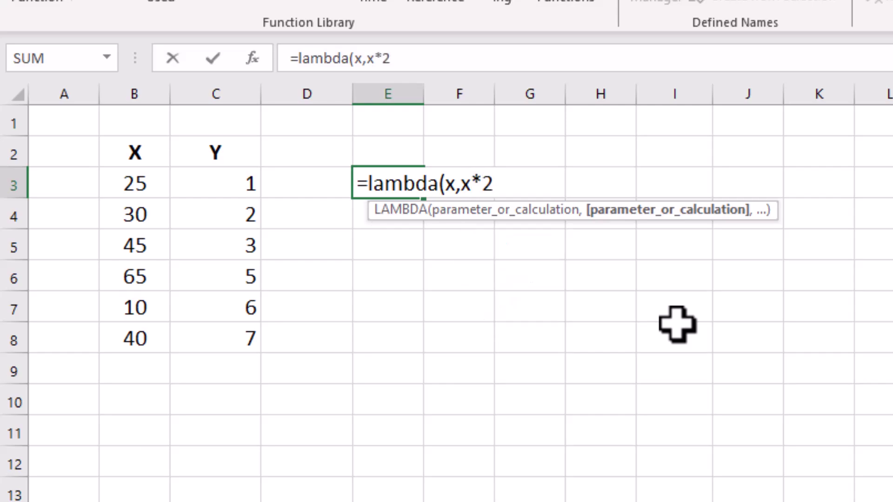
type(")")
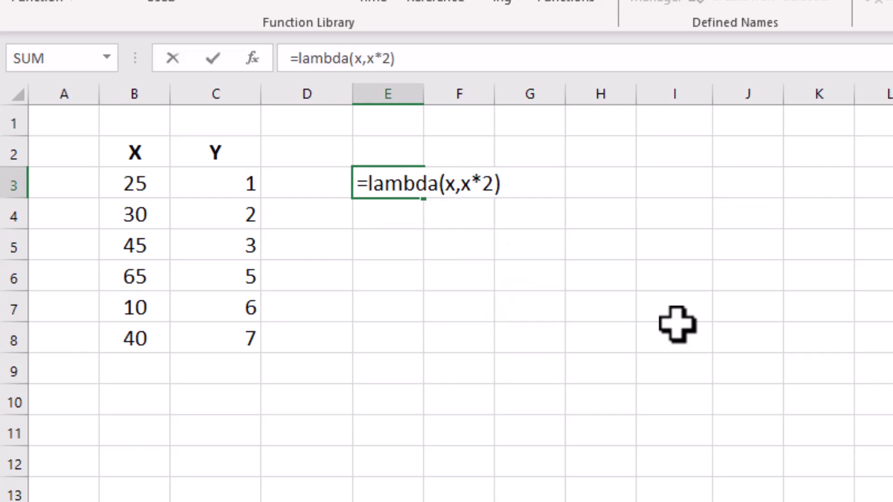
key("Return")
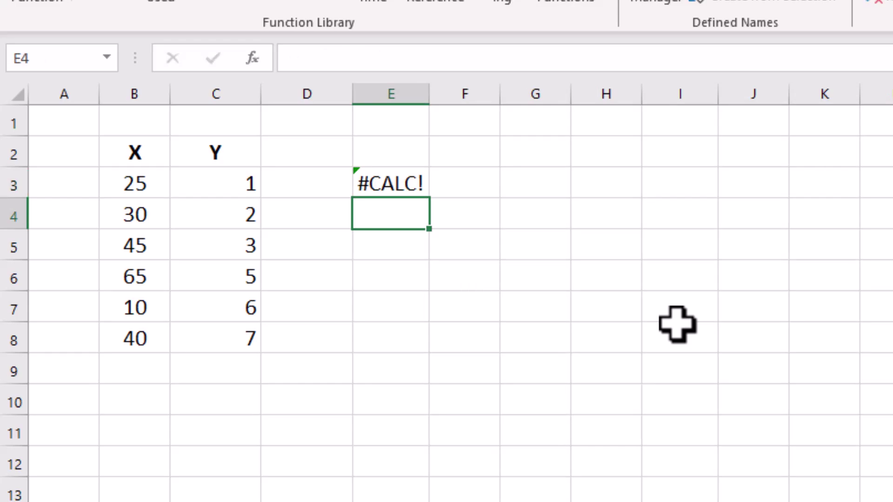
Step: Pass cell B3 as the argument of the LAMBDA in E3, making the formula =LAMBDA(x,x*2)(B3)
key("Up")
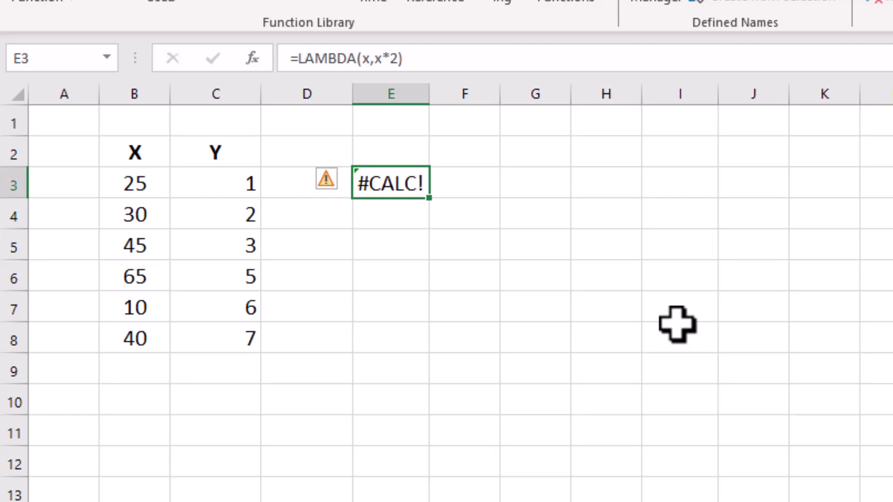
key("F2")
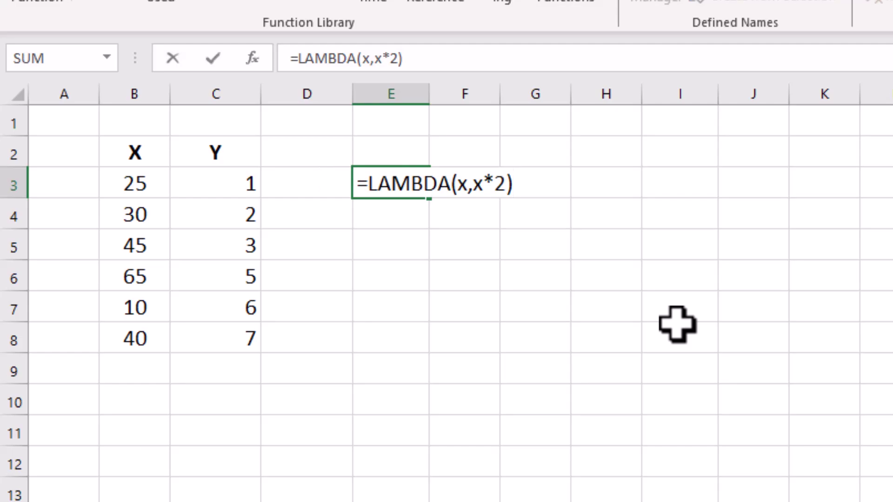
type("(")
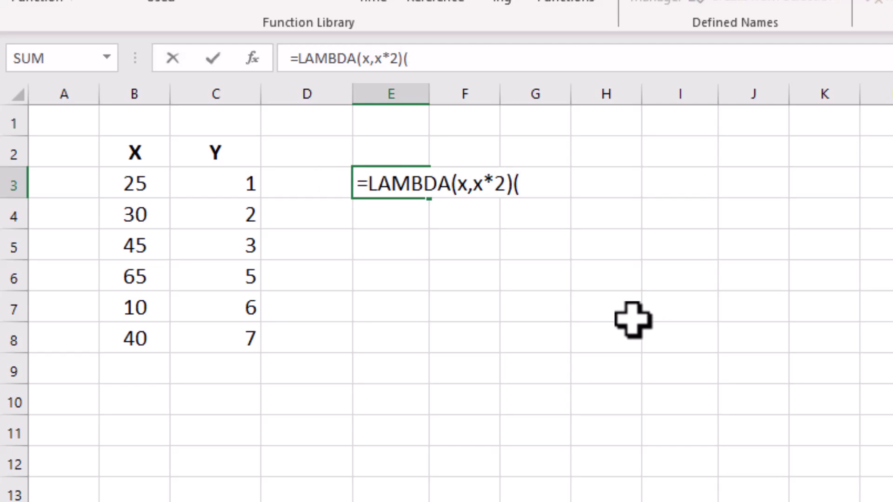
left_click(136, 188)
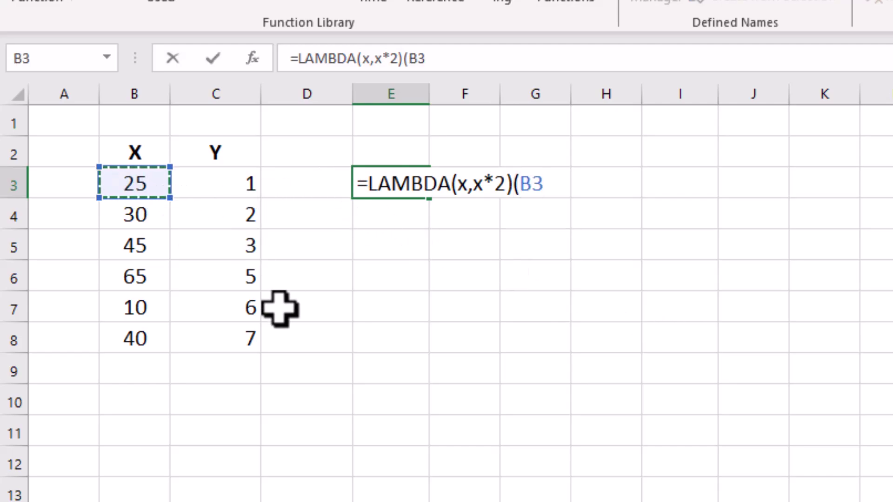
type(")")
key("Return")
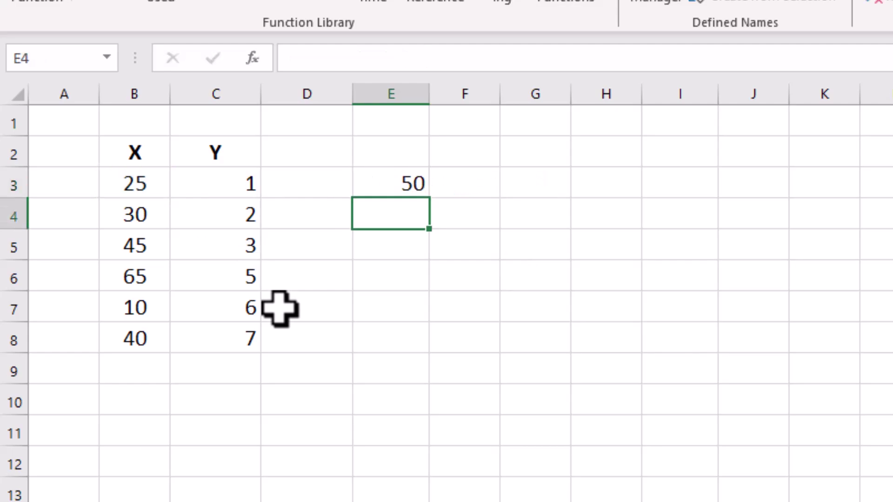
Step: Extend the calculation inside the LAMBDA in E3 to x*2+x*2, keeping B3 as its argument
left_click(386, 185)
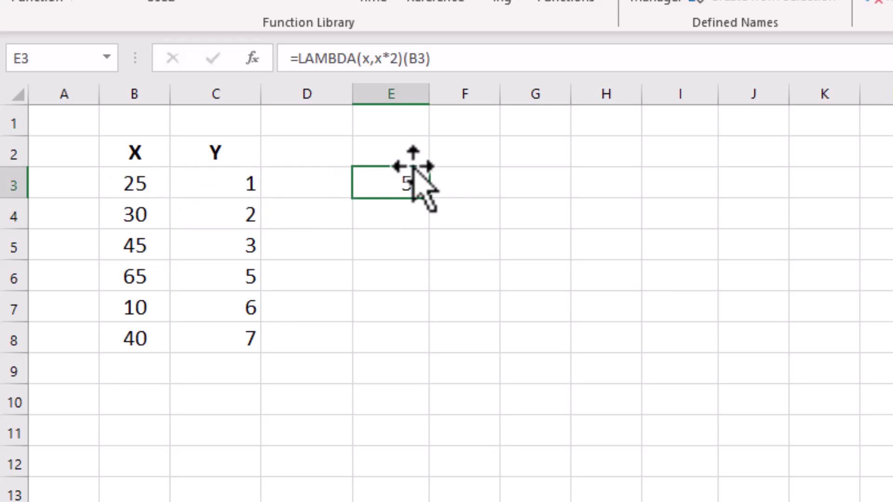
key("F2")
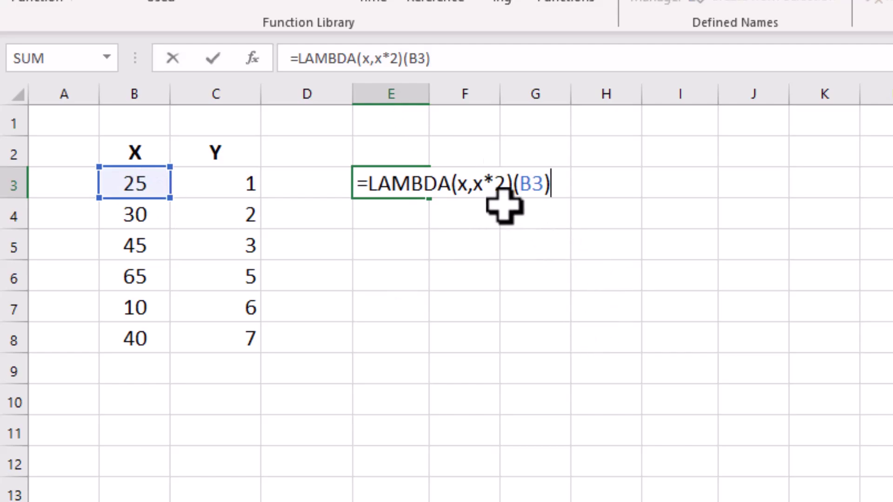
left_click(507, 183)
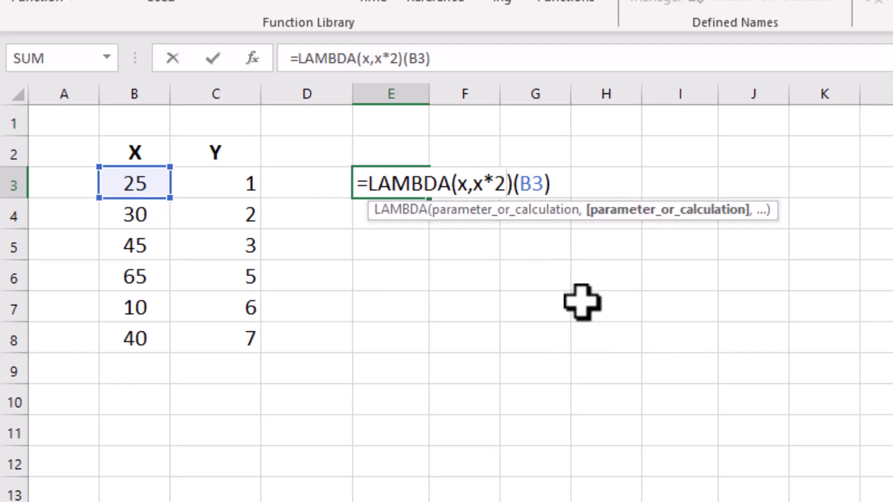
type("+x*")
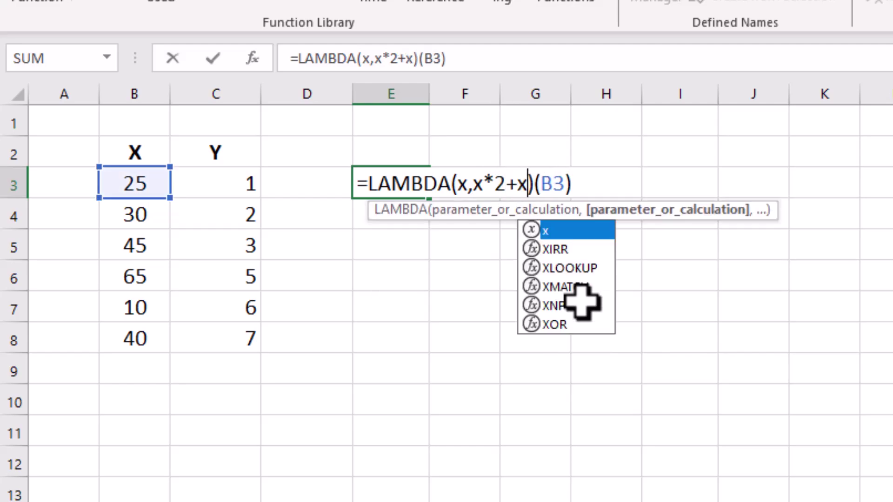
type("2")
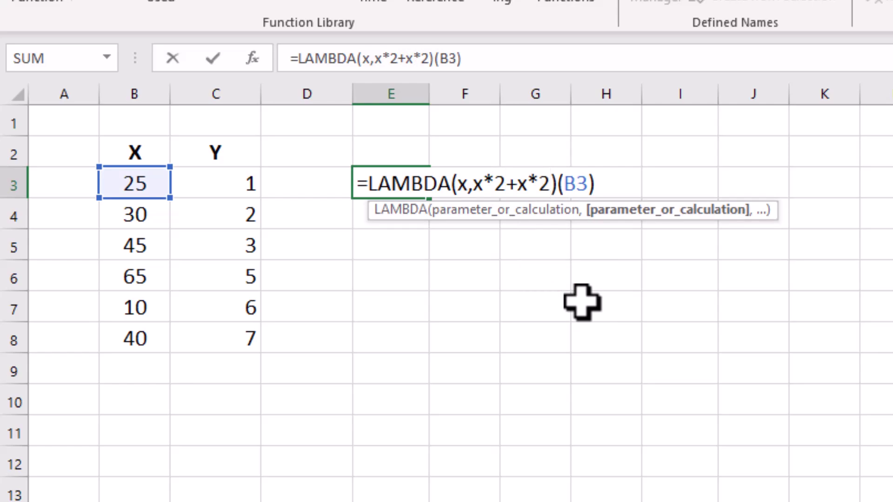
key("Return")
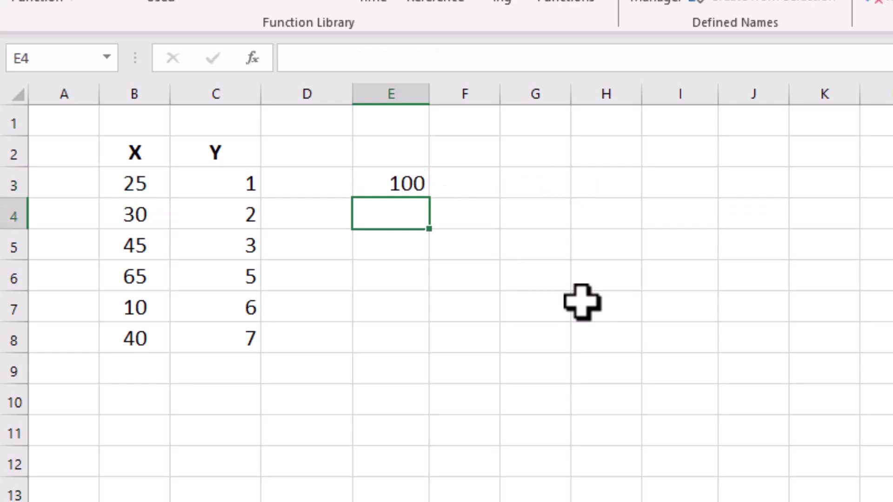
Step: Copy the definition =LAMBDA(x,x*2+x*2) from the formula in E3, without its B3 argument
key("Up")
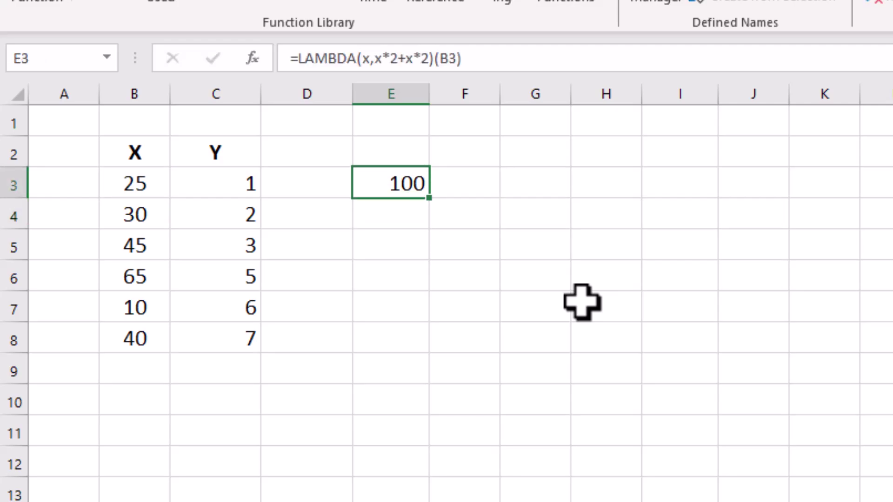
key("F2")
key("BackSpace")
key("BackSpace")
key("BackSpace")
key("BackSpace")
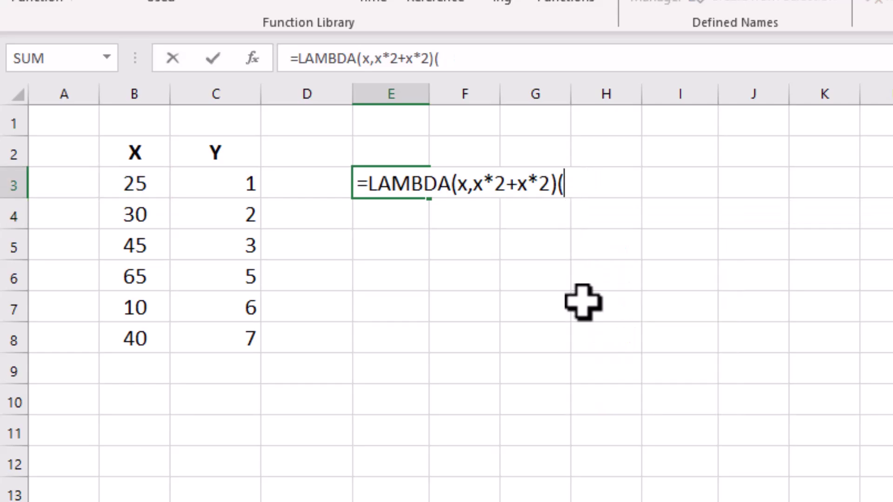
key("shift+Left")
key("shift+Left")
key("shift+Left")
key("shift+Left")
key("shift+Left")
key("shift+Left")
key("shift+Left")
key("shift+Left")
key("shift+Left")
key("shift+Left")
key("shift+Left")
key("shift+Left")
key("shift+Left")
key("shift+Left")
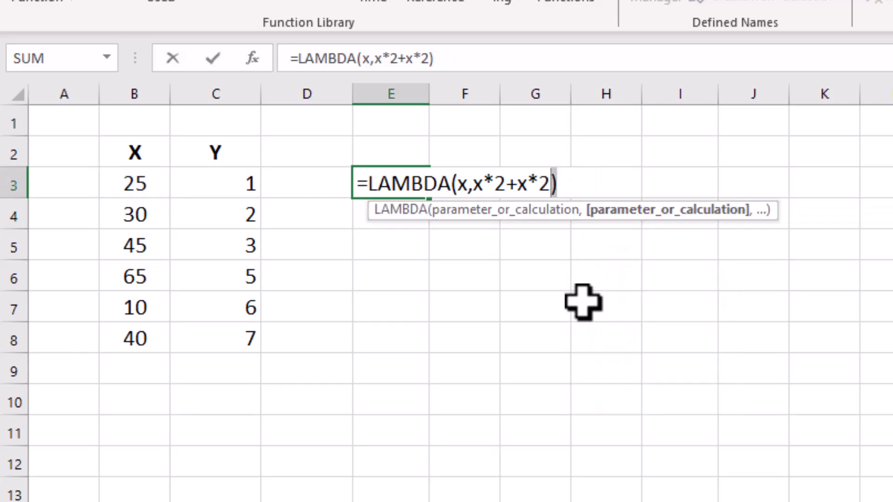
key("shift+Left")
key("shift+Left")
key("shift+Left")
key("ctrl+c")
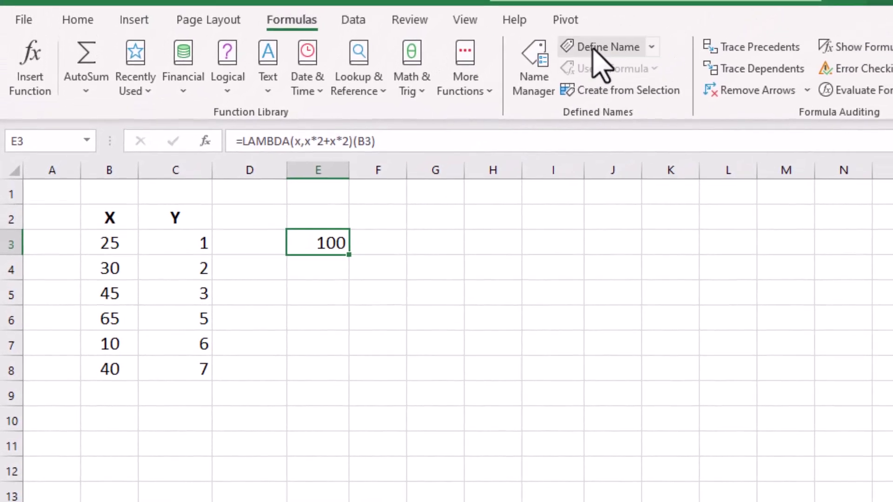
Step: Define a workbook-scoped name mul that refers to =LAMBDA(x,x*2+x*2)
left_click(592, 47)
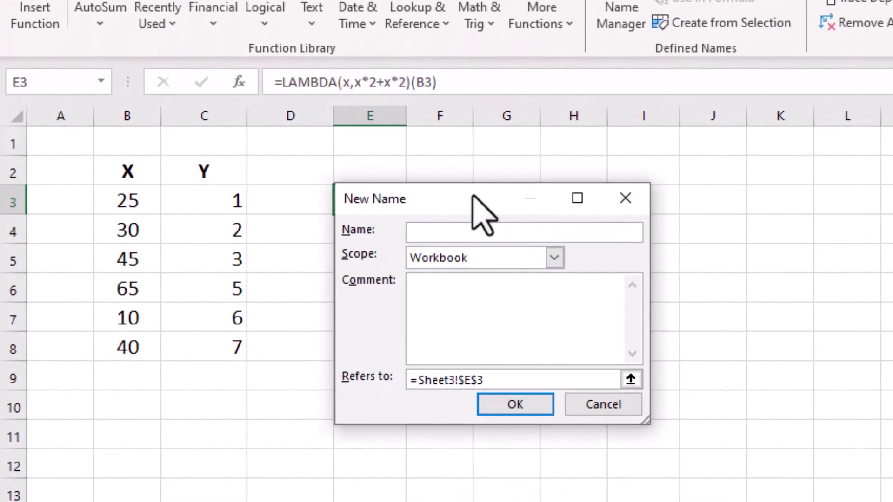
type("mul")
left_click(514, 379)
key("BackSpace")
key("BackSpace")
key("BackSpace")
key("BackSpace")
key("BackSpace")
key("BackSpace")
key("BackSpace")
key("BackSpace")
key("BackSpace")
key("BackSpace")
key("BackSpace")
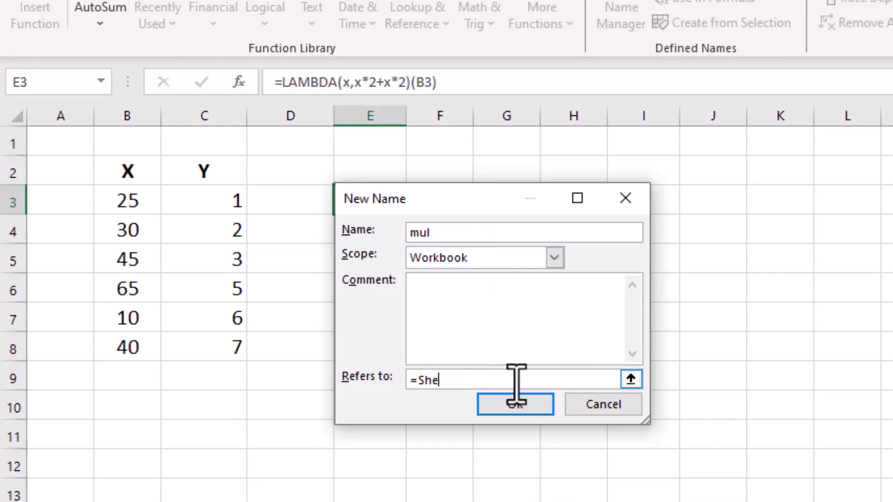
key("ctrl+v")
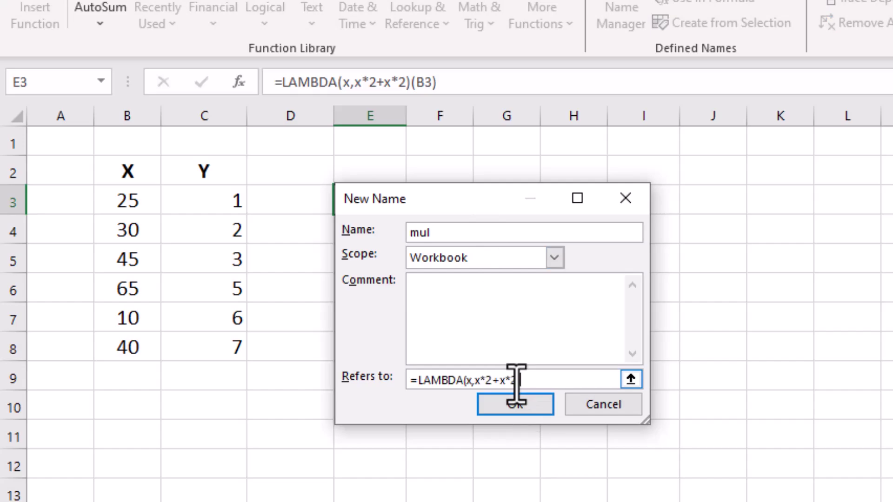
left_click(514, 404)
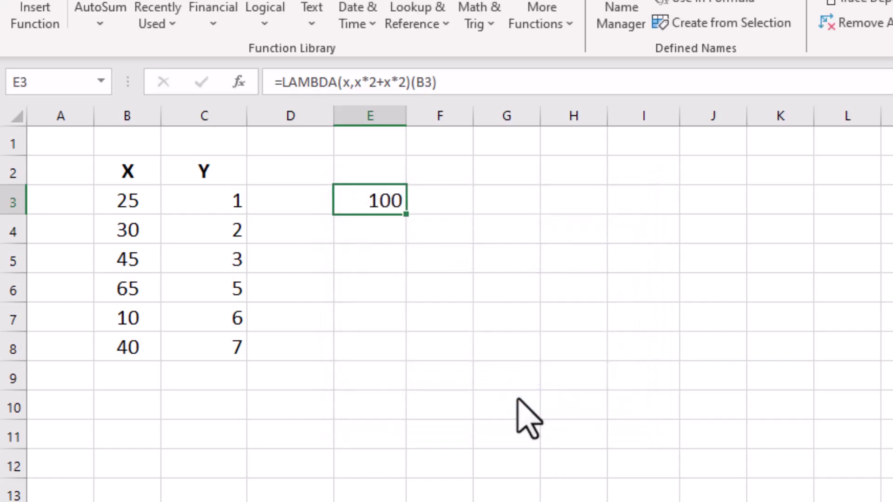
Step: Replace the content of cell E3 with the custom function formula =mul(B3)
key("Delete")
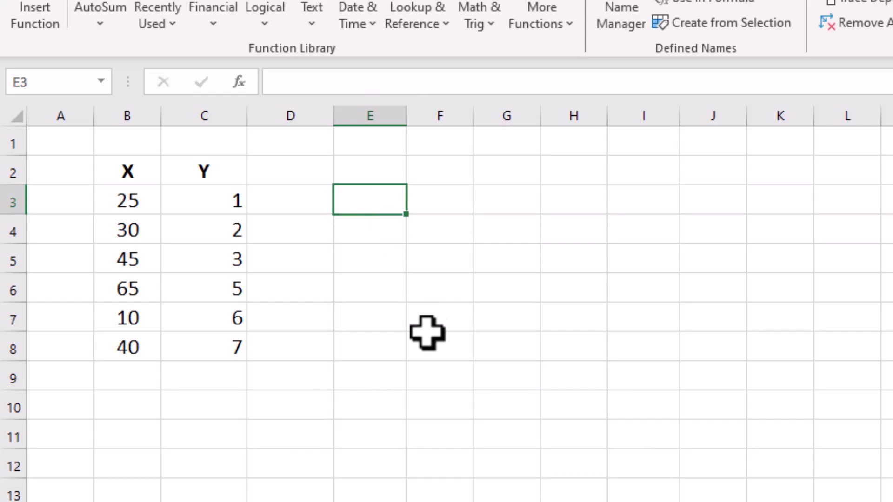
type("=mul")
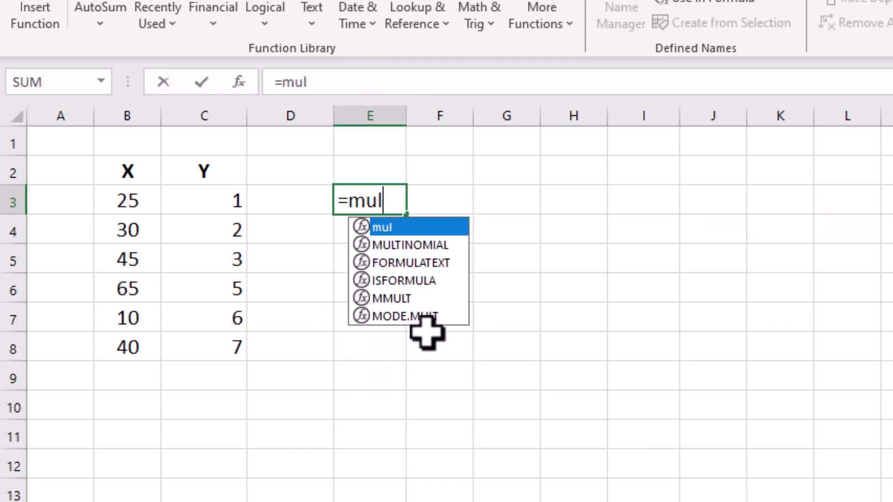
type("(")
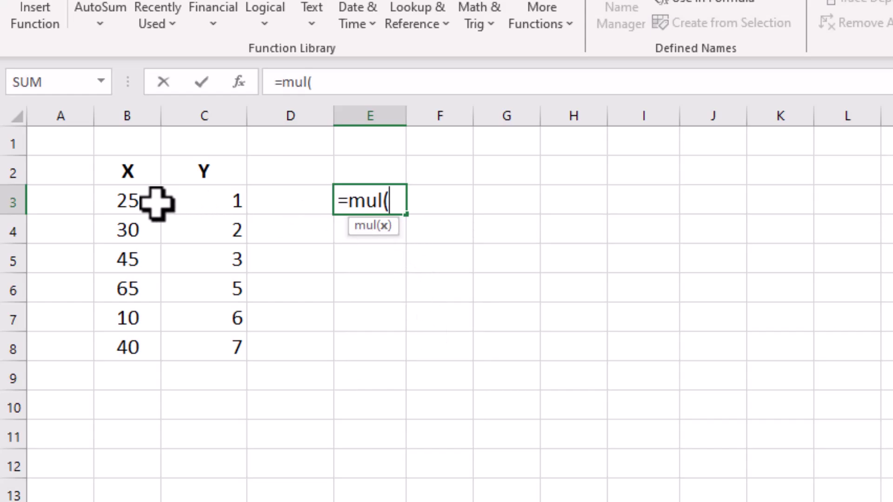
left_click(135, 203)
key("Return")
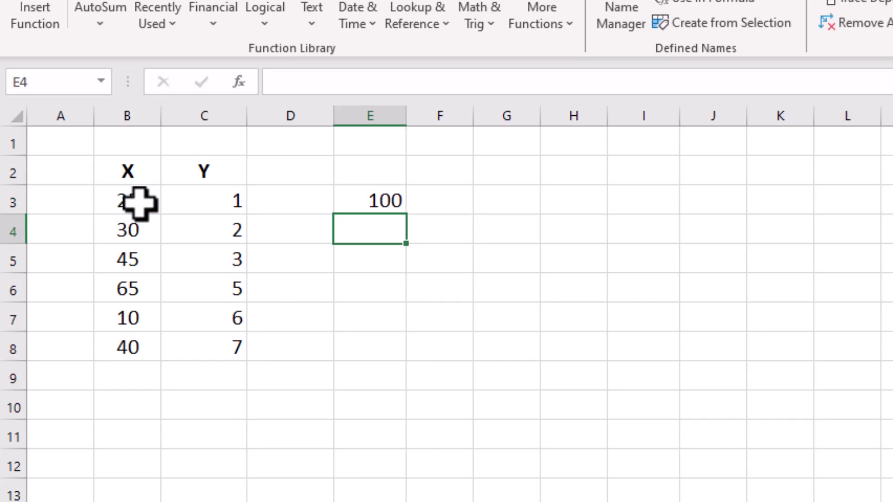
Step: Enter the formula =mul(B8) in cell B10 and check it against its source cell
left_click(131, 405)
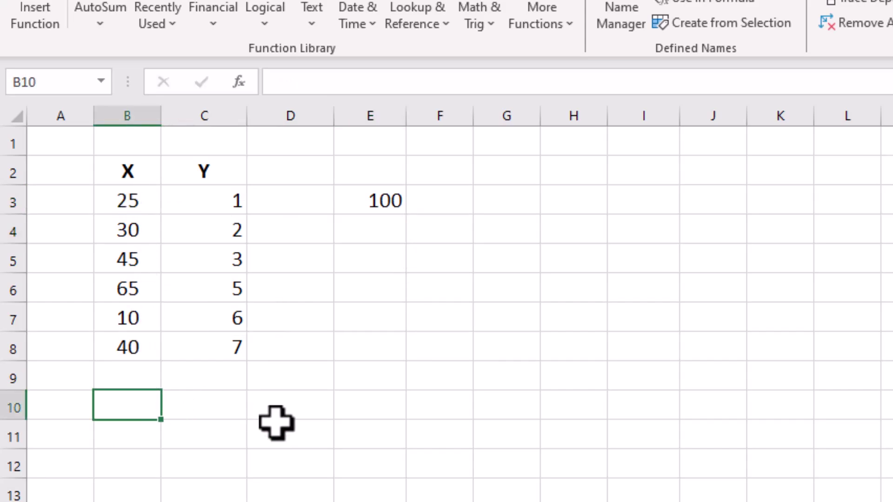
key("F2")
type("=mul")
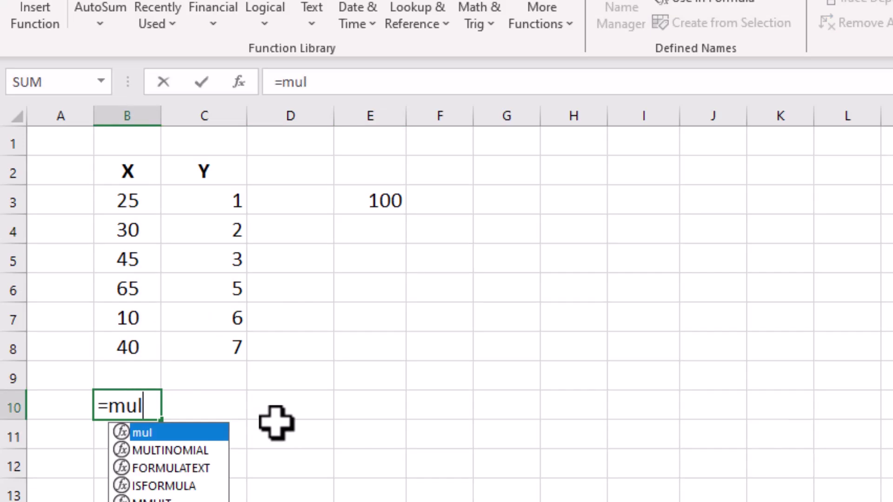
type("(")
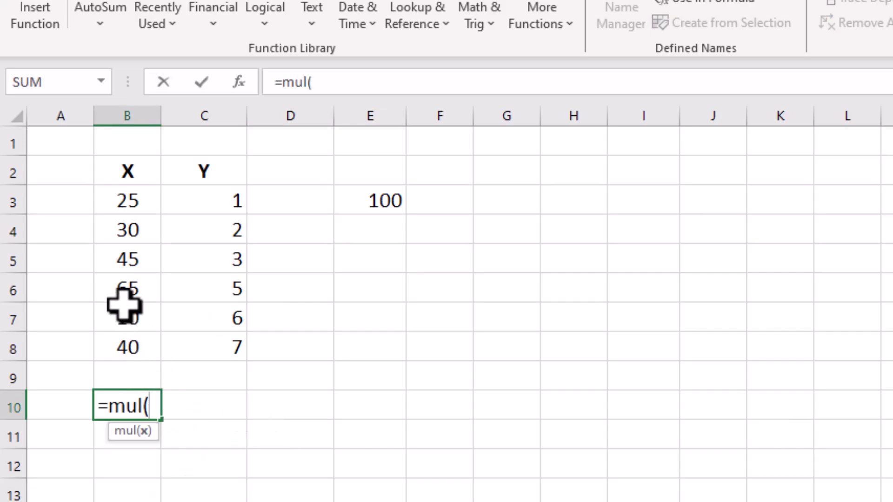
left_click(123, 345)
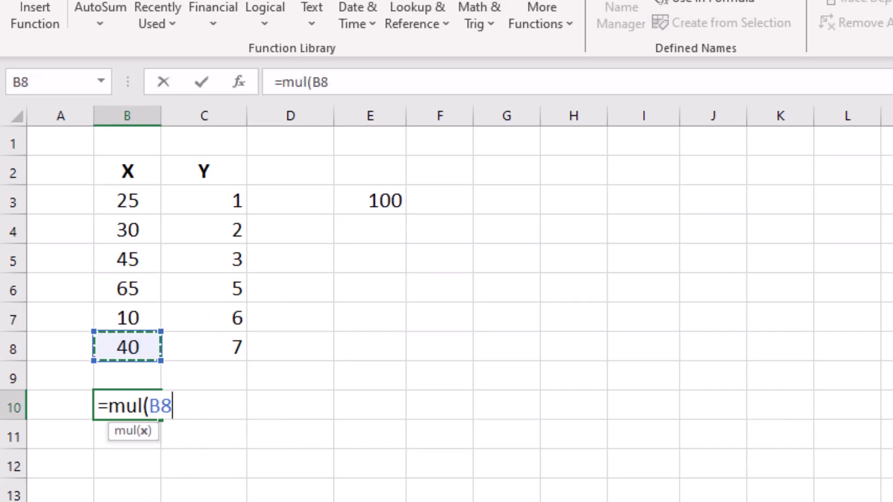
type(")")
key("Return")
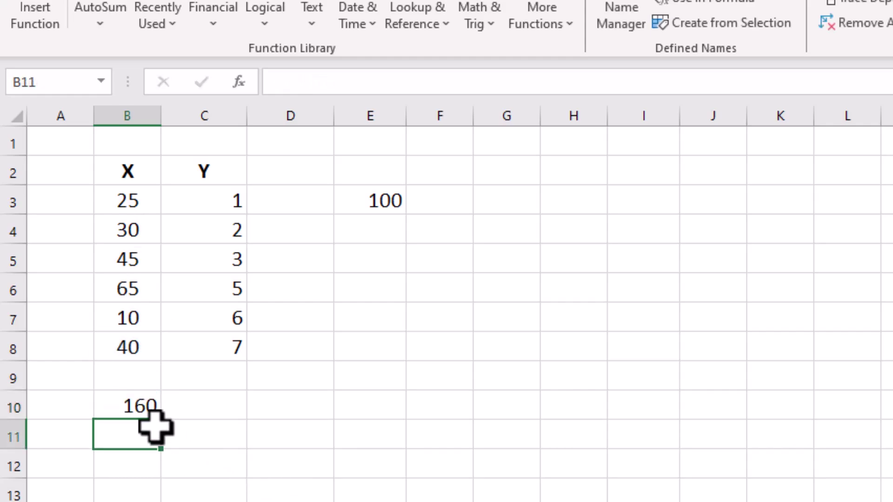
left_click(136, 409)
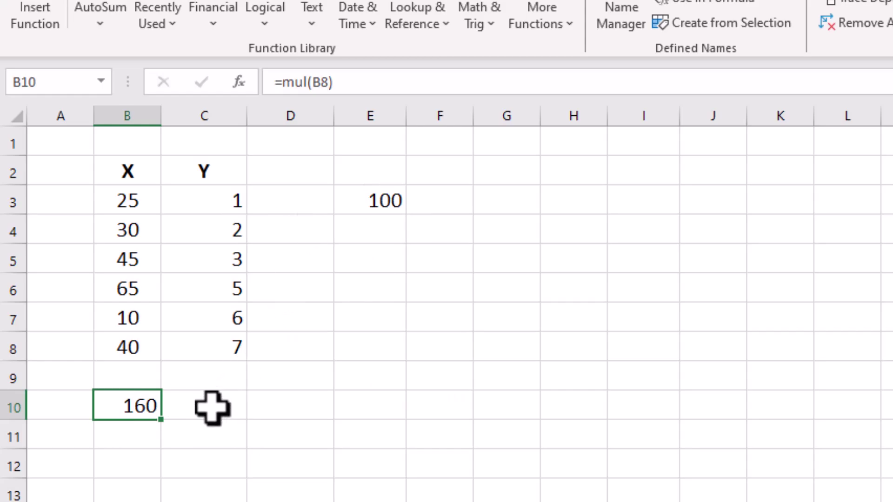
left_click(131, 350)
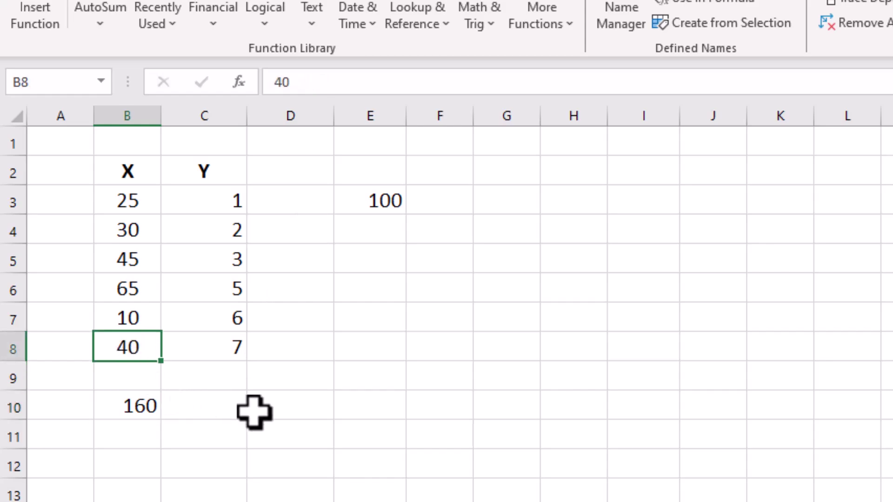
Step: Examine the X, Y and Amt. columns of the yellow-headed table starting in row 18, including the first data row
scroll(253, 411, "down", 4)
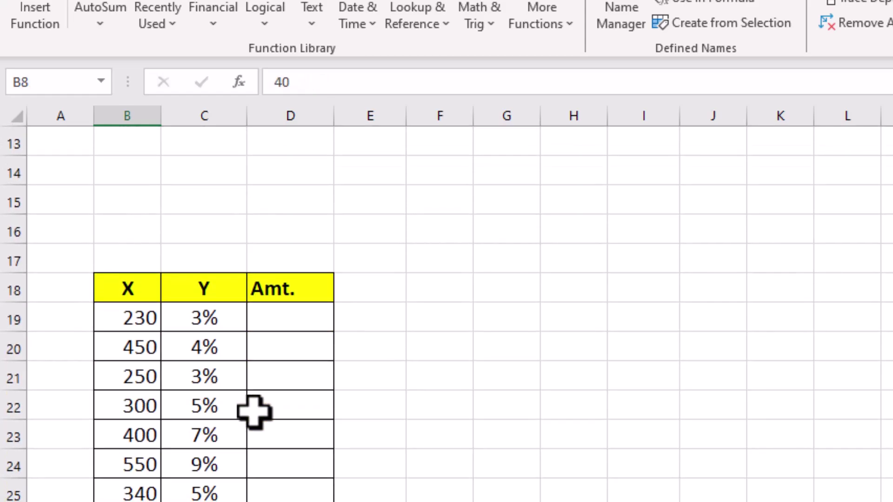
scroll(253, 411, "down", 1)
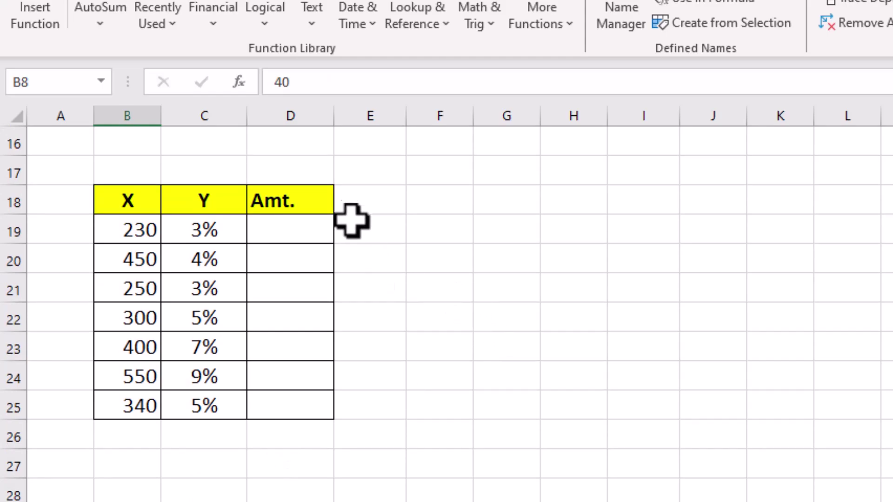
left_click(304, 231)
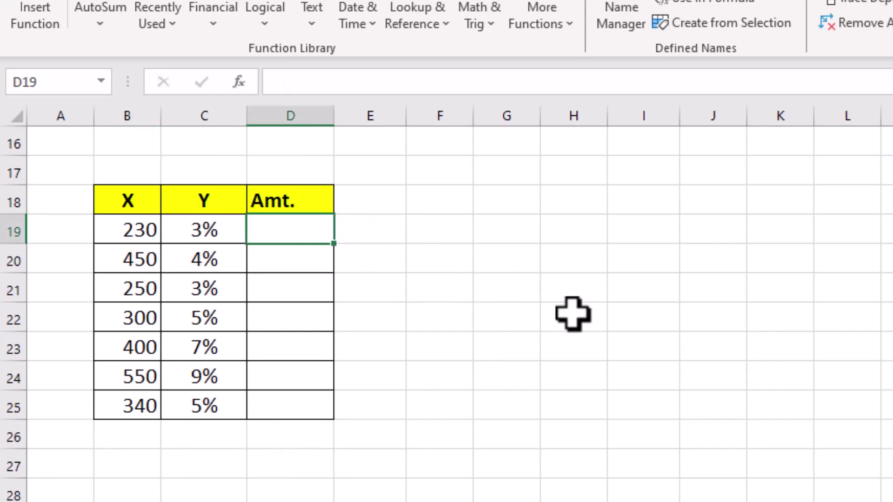
left_click(137, 236)
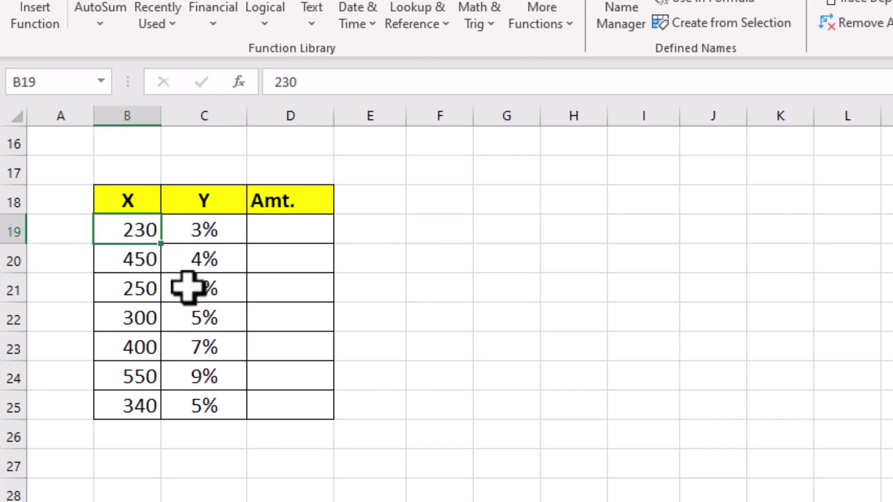
left_click(121, 194)
left_click(195, 195)
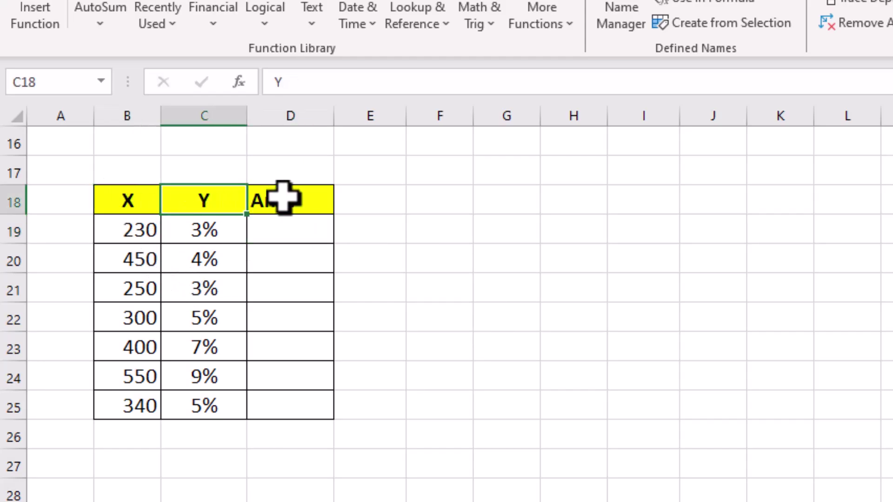
left_click(283, 194)
left_click(228, 197)
left_click(136, 193)
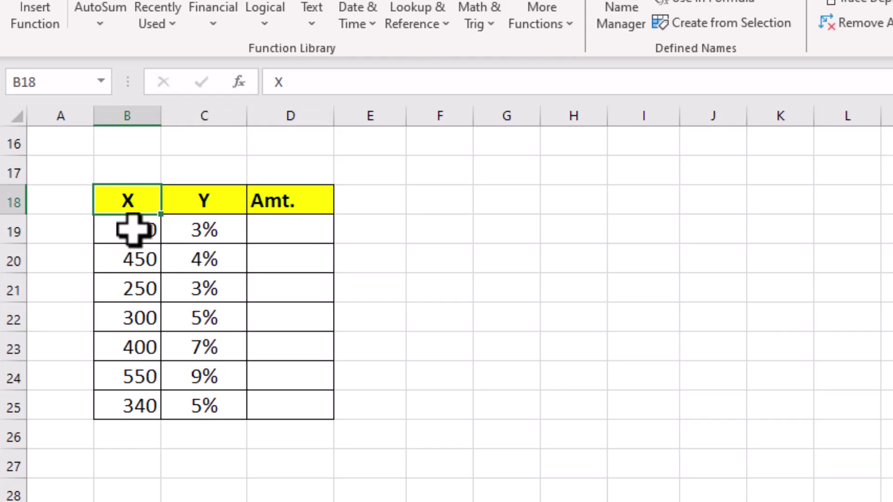
left_click(134, 229)
left_click(224, 229)
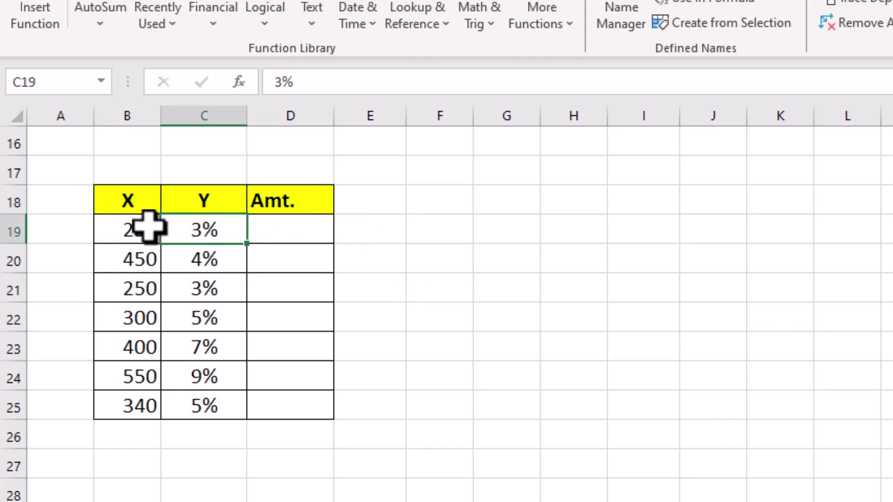
Step: Enter the formula =B19-B19*C19 in the first Amt. cell, D19
left_click(301, 227)
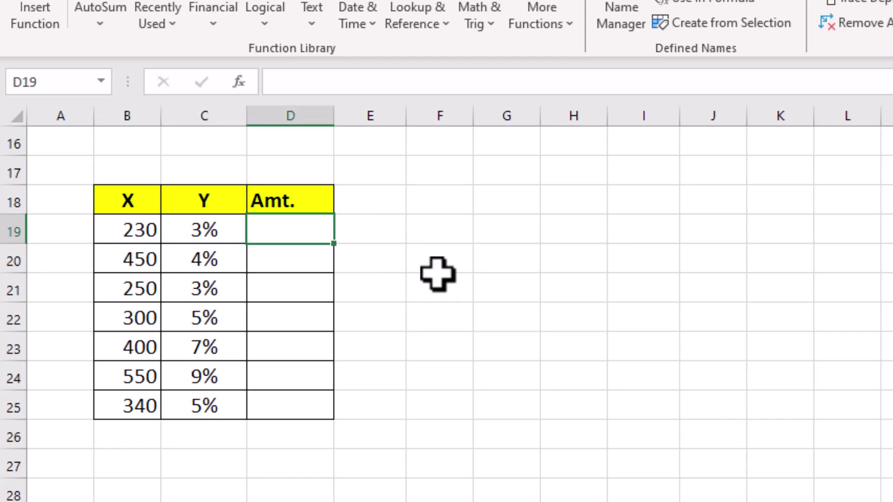
type("=")
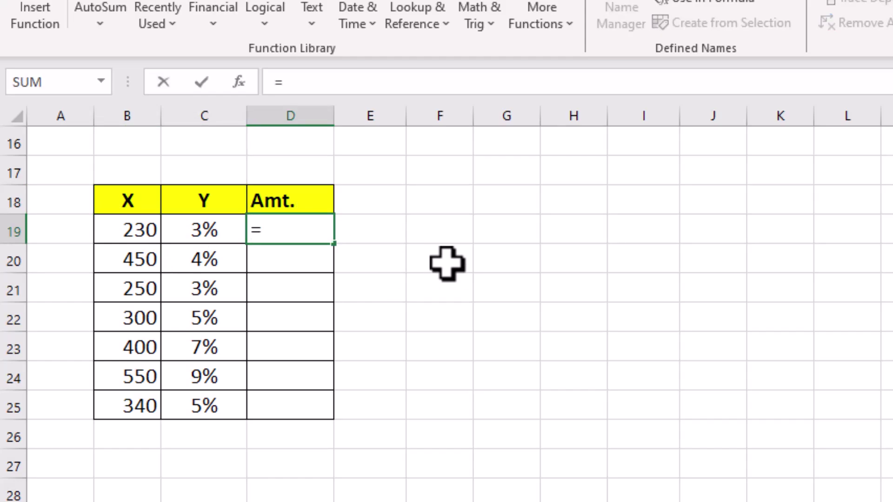
left_click(140, 228)
type("-")
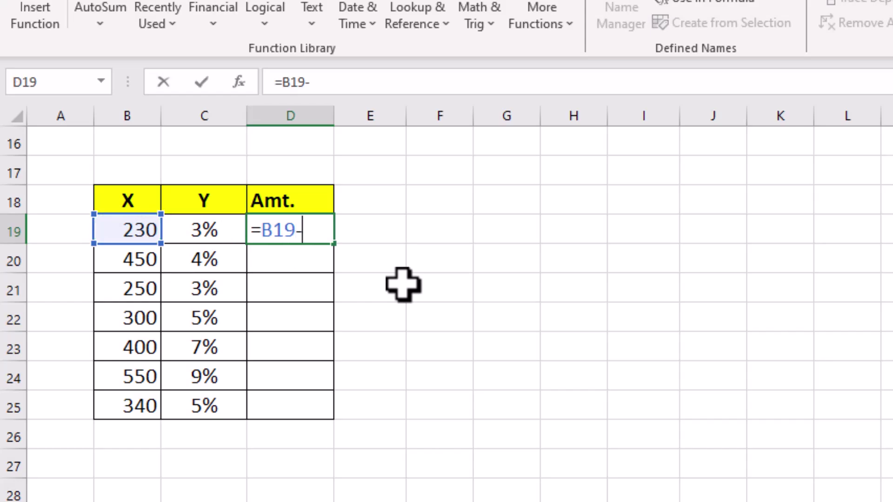
left_click(125, 226)
type("*")
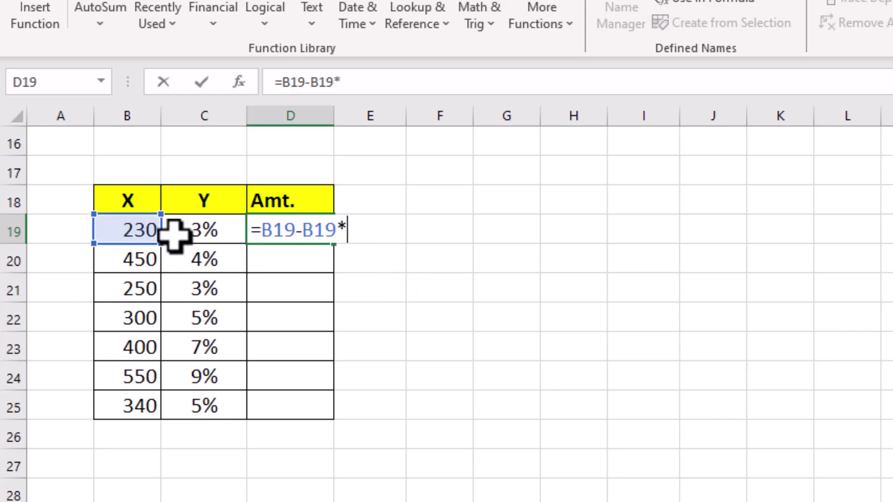
left_click(186, 235)
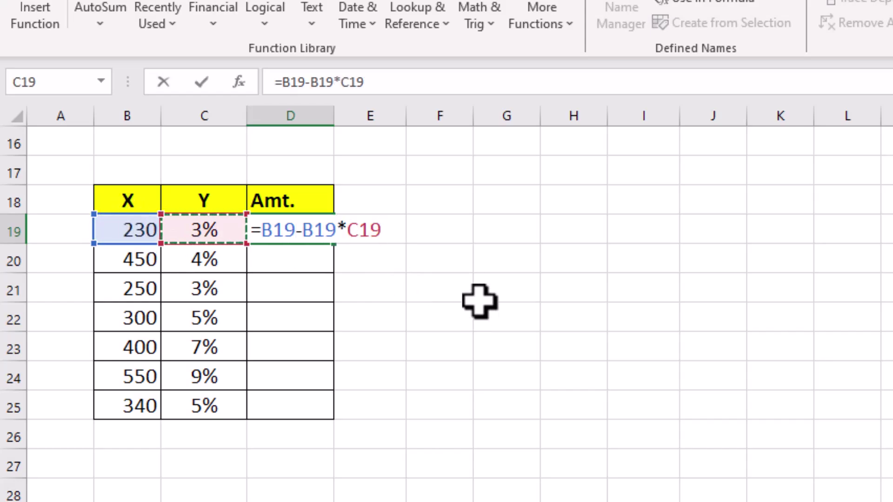
key("Return")
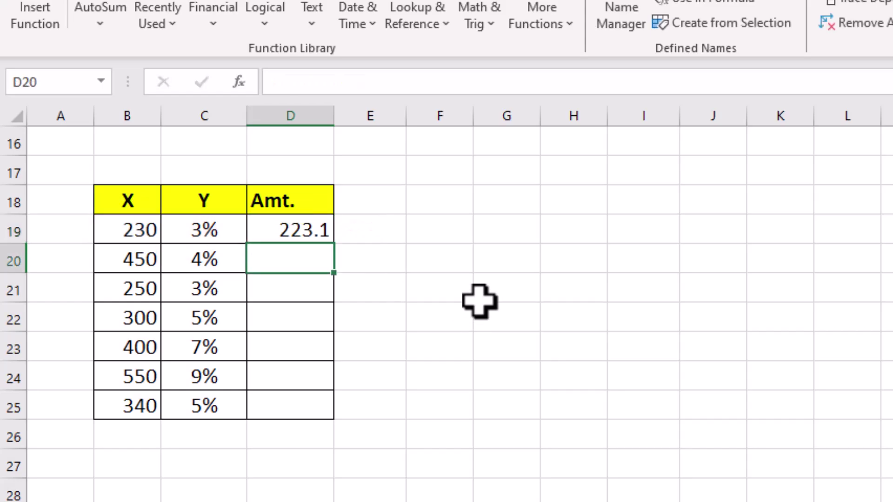
Step: Replace the cell references in D19's formula with variables so it reads =x-x*y
left_click(288, 235)
key("F2")
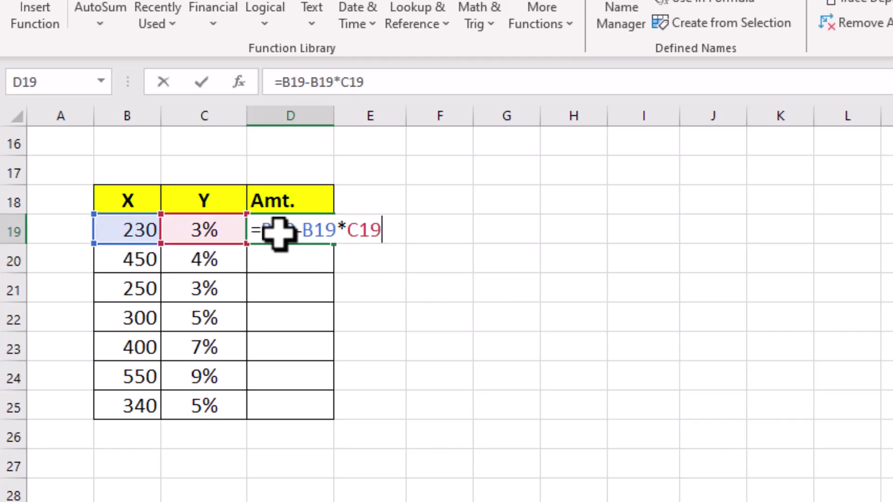
left_click(301, 232)
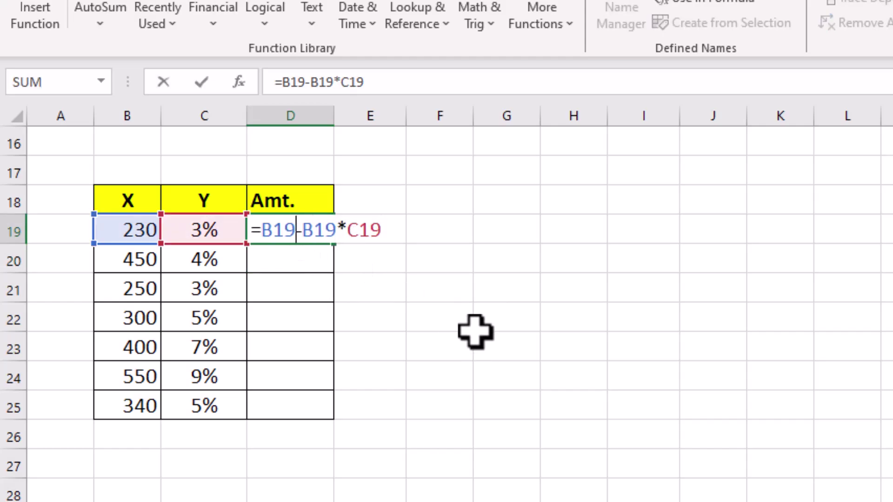
key("BackSpace")
key("BackSpace")
key("BackSpace")
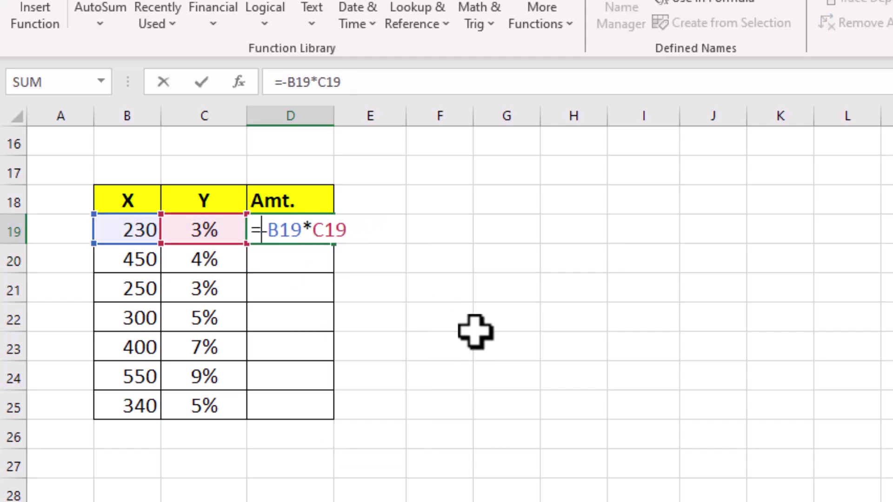
type("x")
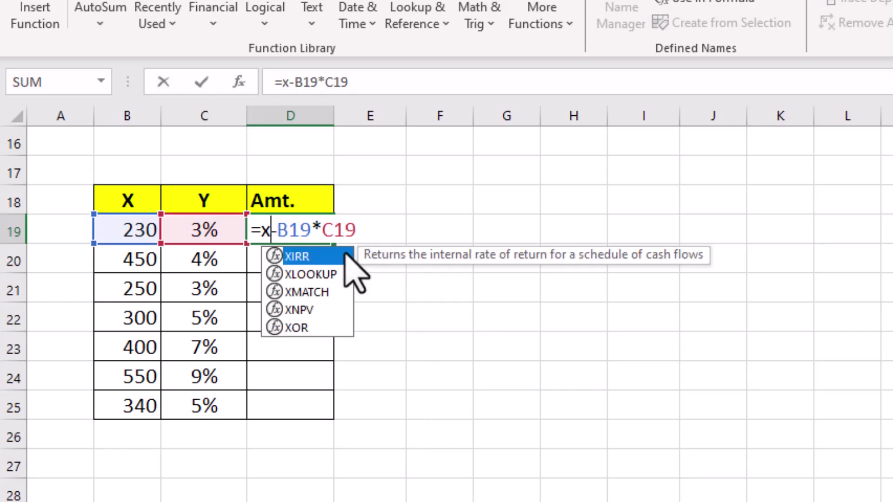
left_click(315, 231)
key("BackSpace")
key("BackSpace")
key("BackSpace")
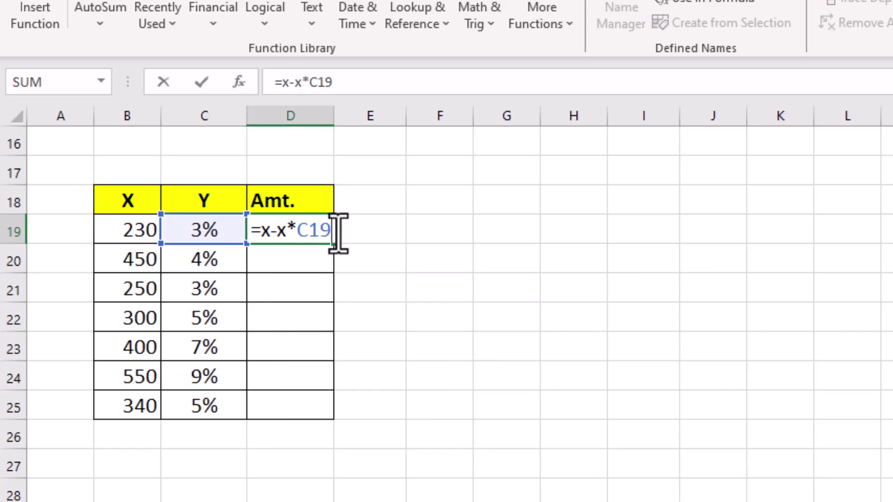
key("BackSpace")
key("BackSpace")
key("BackSpace")
type("y")
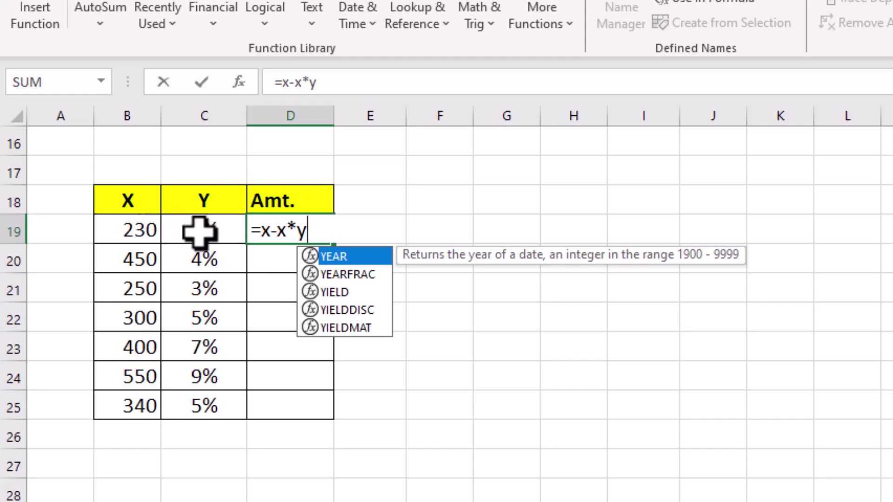
Step: Wrap the D19 expression in a LAMBDA with parameters x and y, giving =LAMBDA(x,y,x-x*y)
left_click(258, 231)
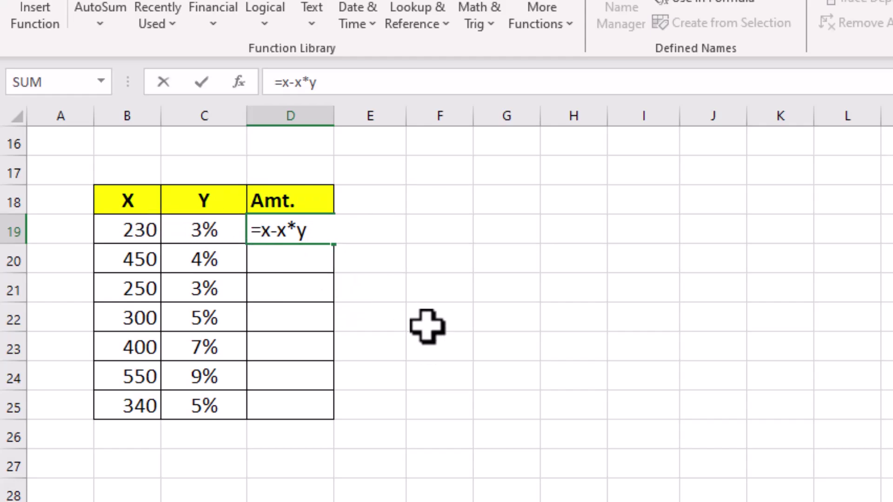
type("lambda")
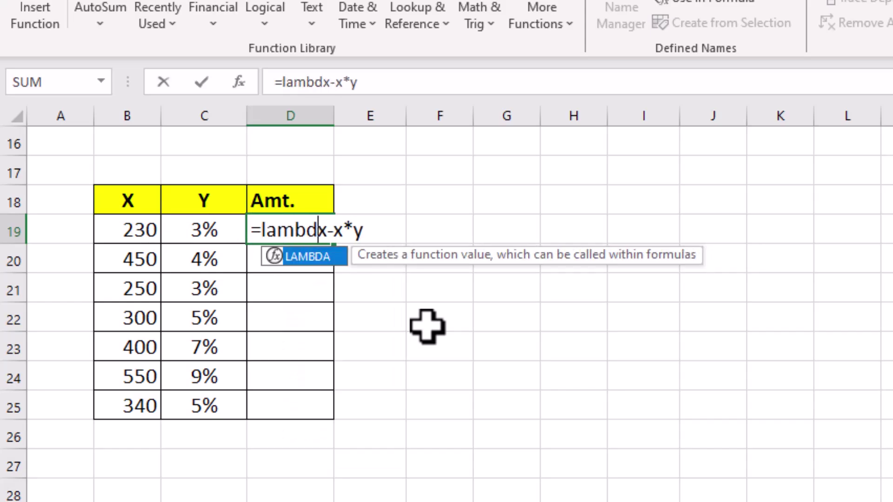
type("(")
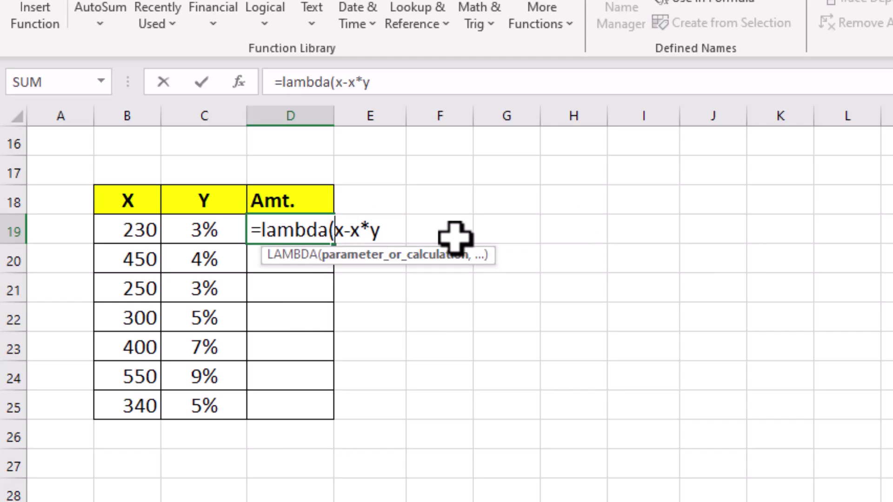
type("x,")
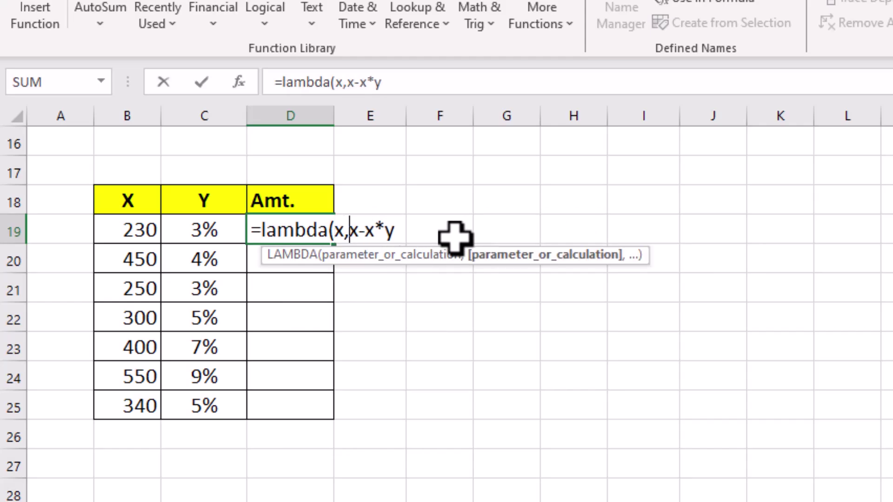
type("y")
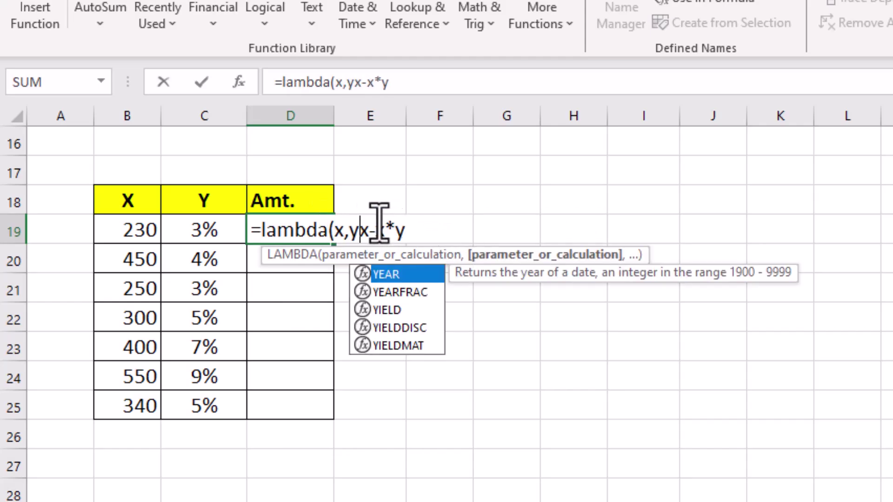
type(",")
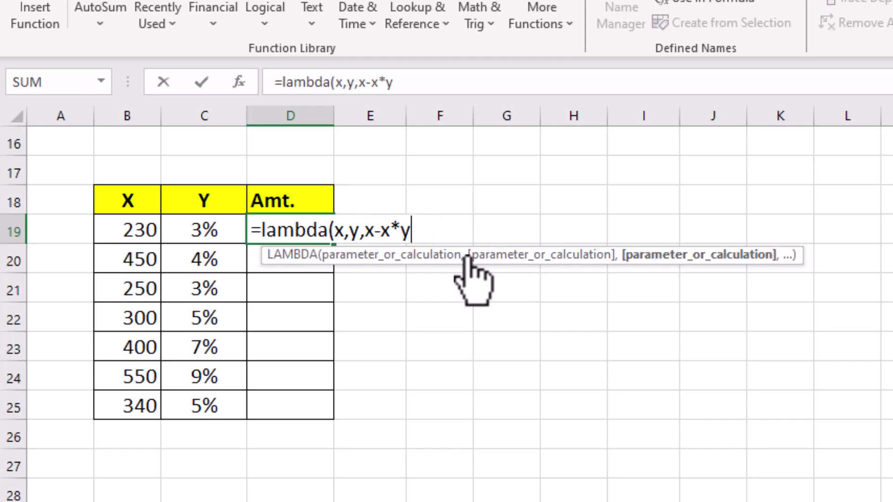
type(")")
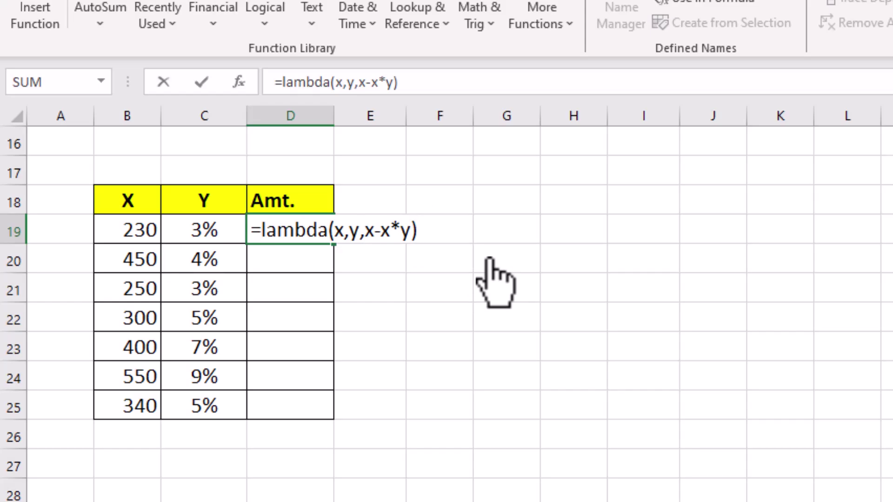
key("Return")
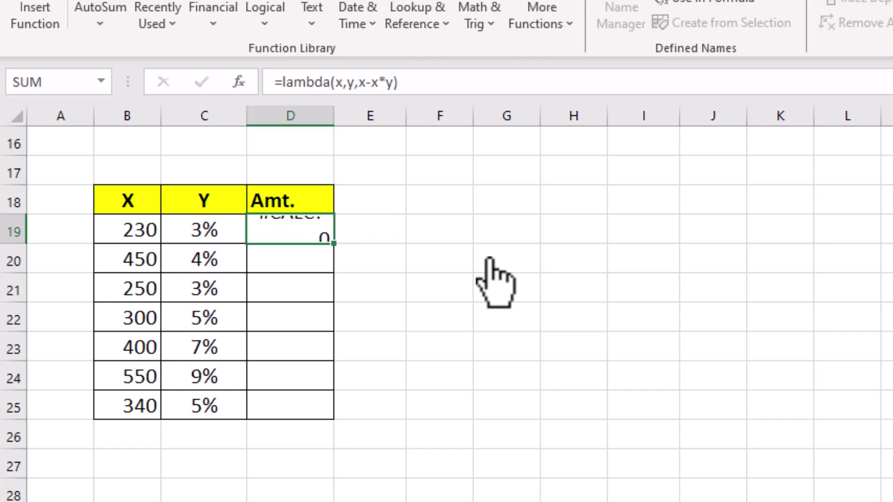
Step: Append the test arguments (B19,C19) to the LAMBDA formula in D19
key("Up")
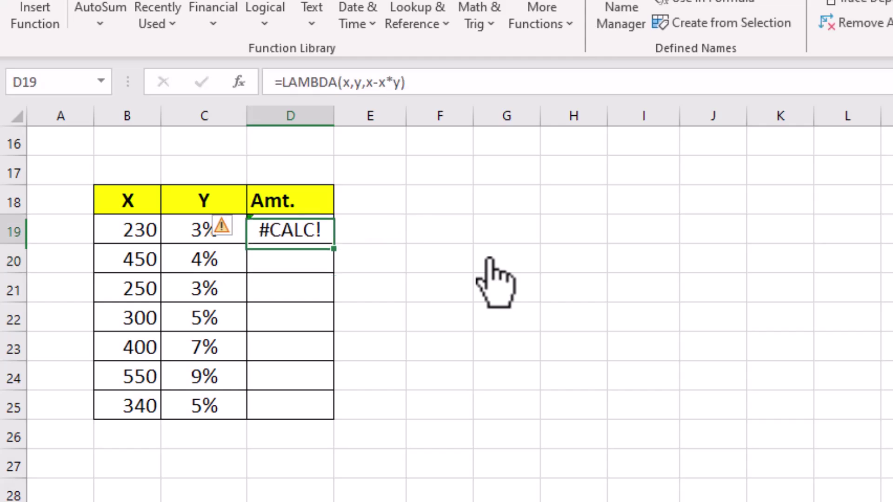
key("F2")
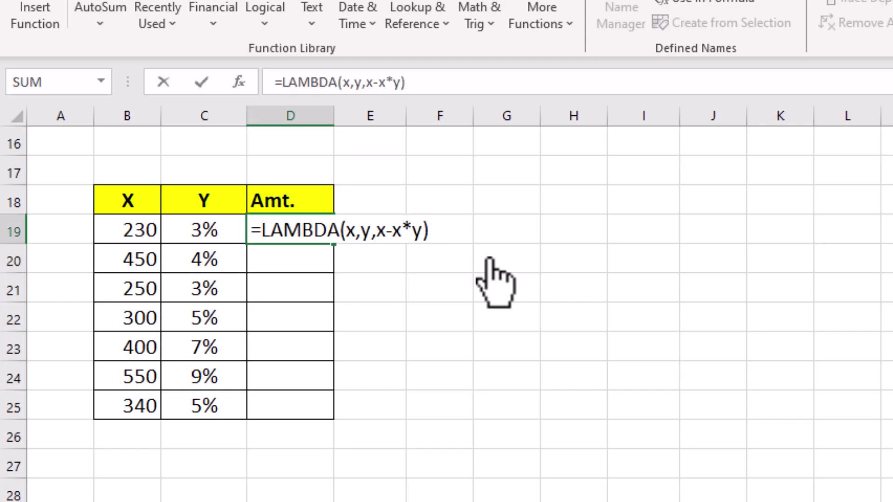
type("(")
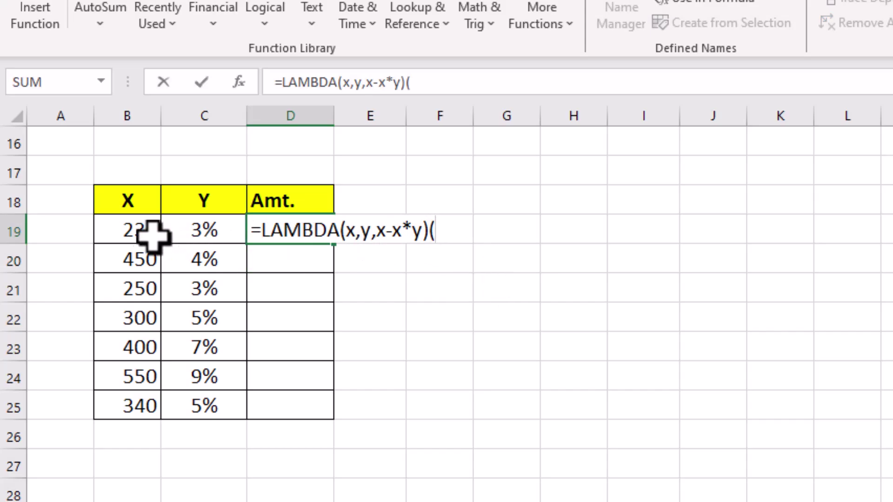
left_click(135, 228)
type(",")
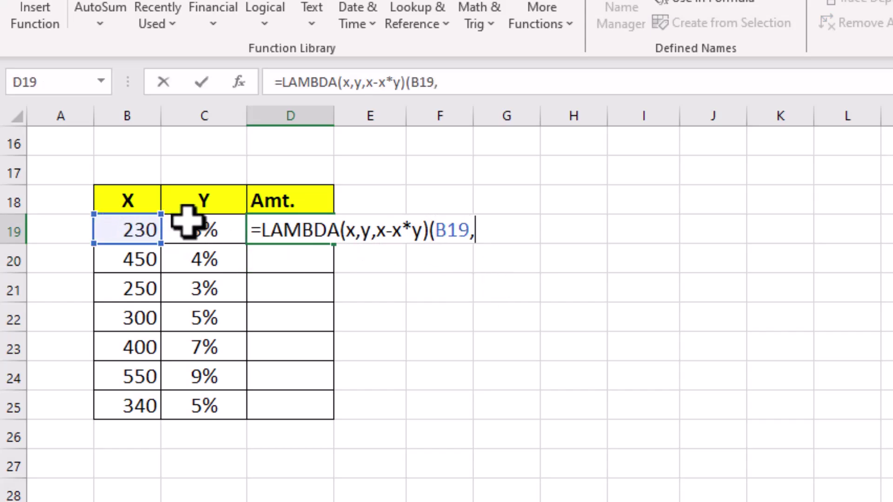
left_click(190, 224)
type(")")
key("Return")
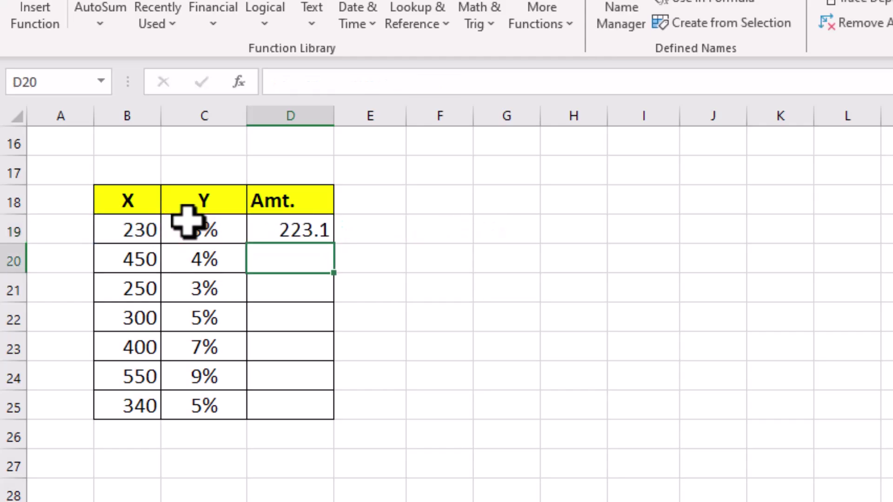
Step: Copy the text LAMBDA(x,y,x-x*y) from D19's formula without the arguments, leaving the cell's formula as it was
left_click(301, 238)
double_click(300, 238)
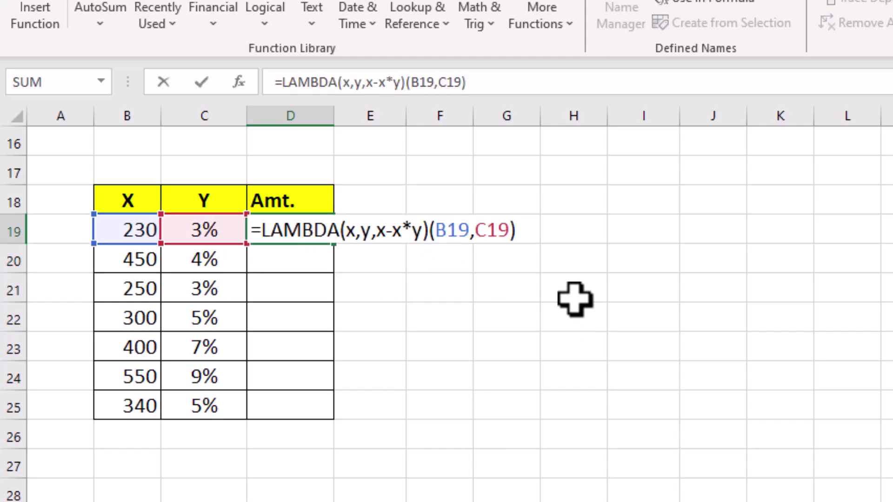
key("Left")
key("BackSpace")
key("BackSpace")
key("BackSpace")
key("BackSpace")
key("BackSpace")
key("BackSpace")
key("BackSpace")
key("BackSpace")
key("BackSpace")
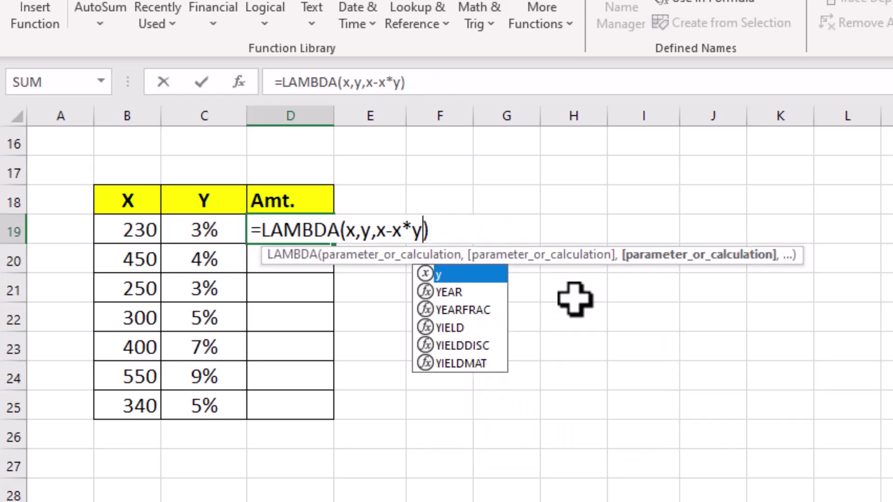
left_click_drag(437, 230, 265, 233)
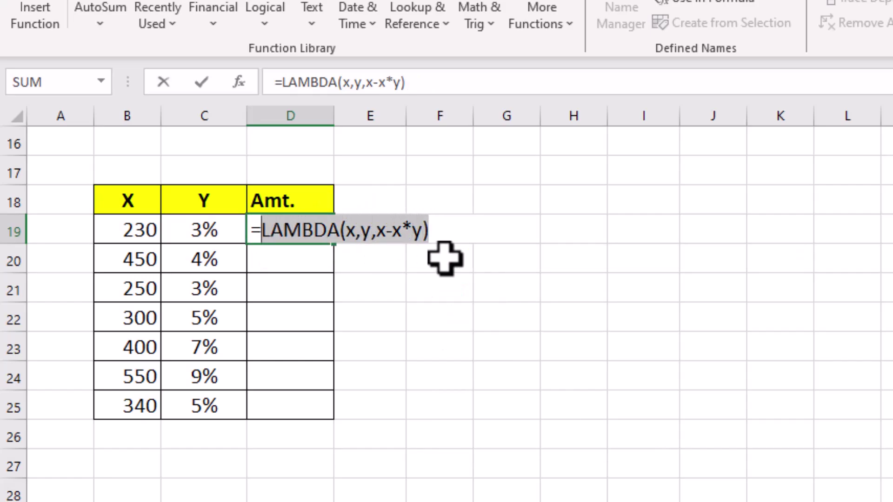
key("Escape")
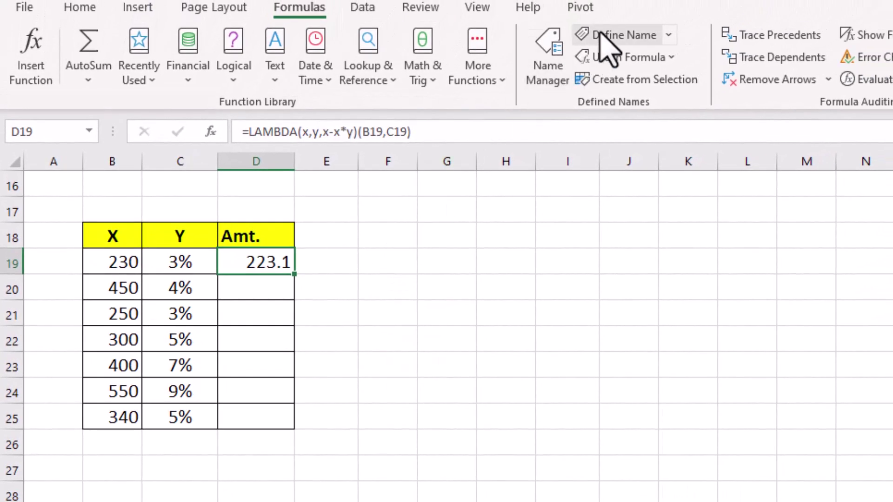
Step: Start defining a new workbook-scoped name and call it dis
left_click(604, 38)
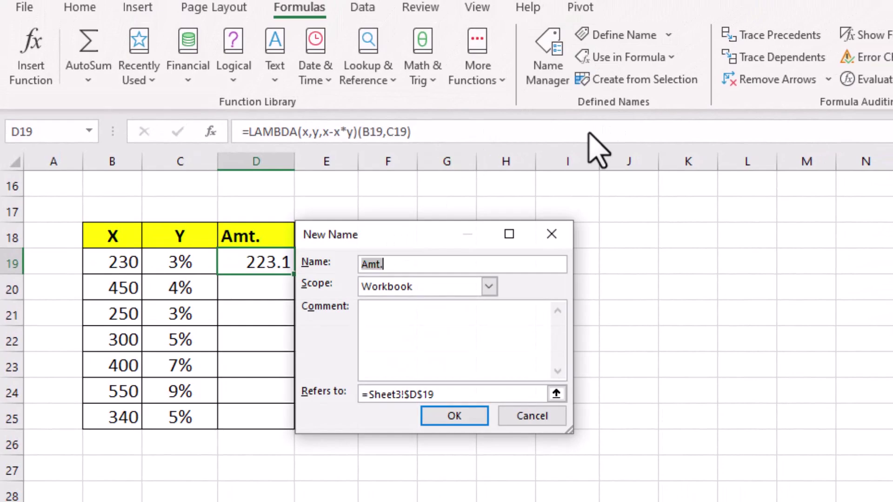
left_click(442, 265)
key("BackSpace")
key("BackSpace")
key("BackSpace")
key("BackSpace")
type("dis")
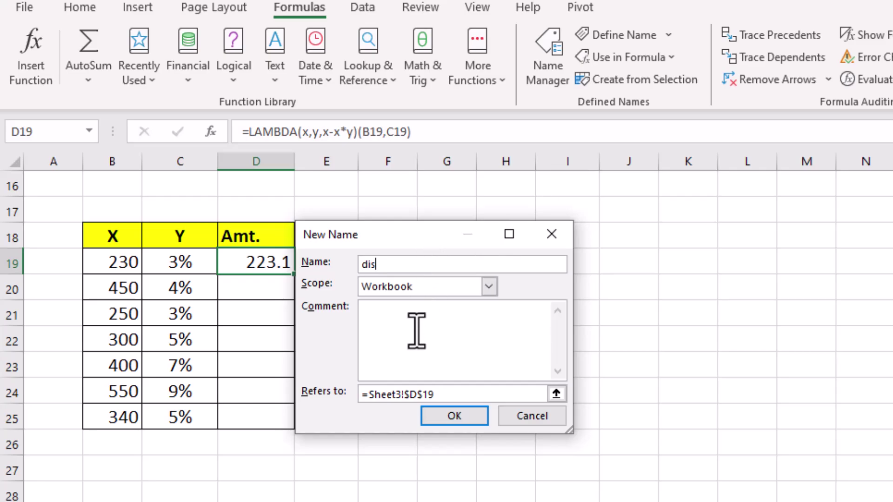
Step: Make the name dis refer to the copied formula =LAMBDA(x,y,x-x*y) and create it
left_click(439, 393)
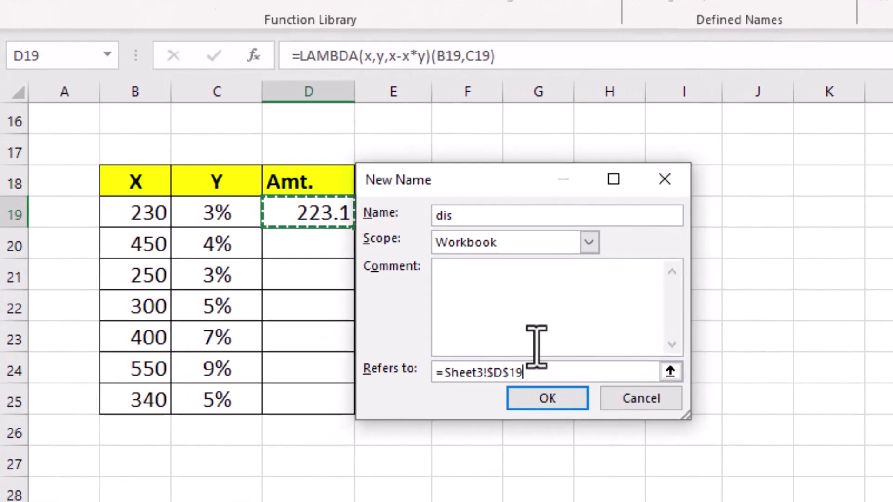
key("BackSpace")
key("BackSpace")
key("BackSpace")
key("BackSpace")
key("BackSpace")
key("BackSpace")
key("BackSpace")
key("BackSpace")
key("BackSpace")
key("BackSpace")
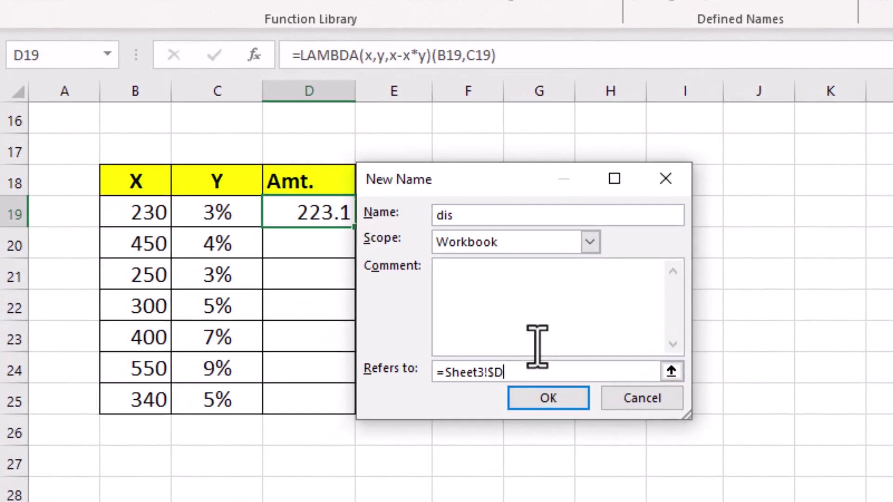
key("BackSpace")
key("BackSpace")
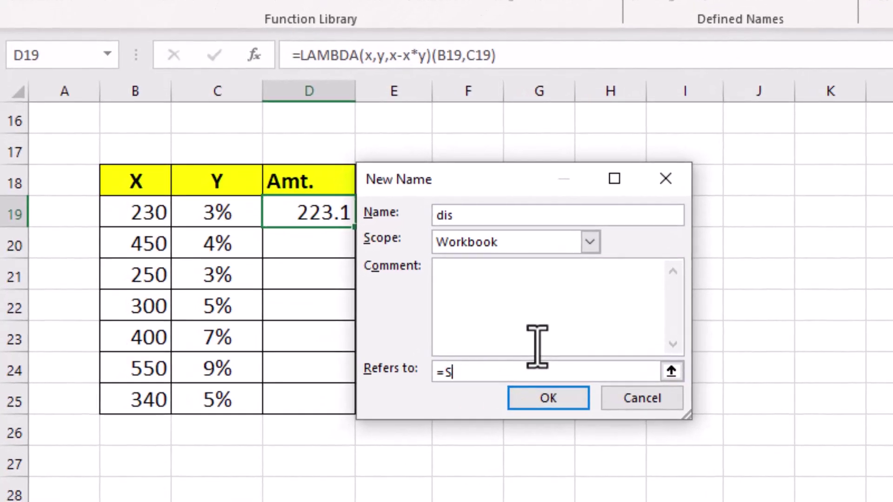
key("ctrl+v")
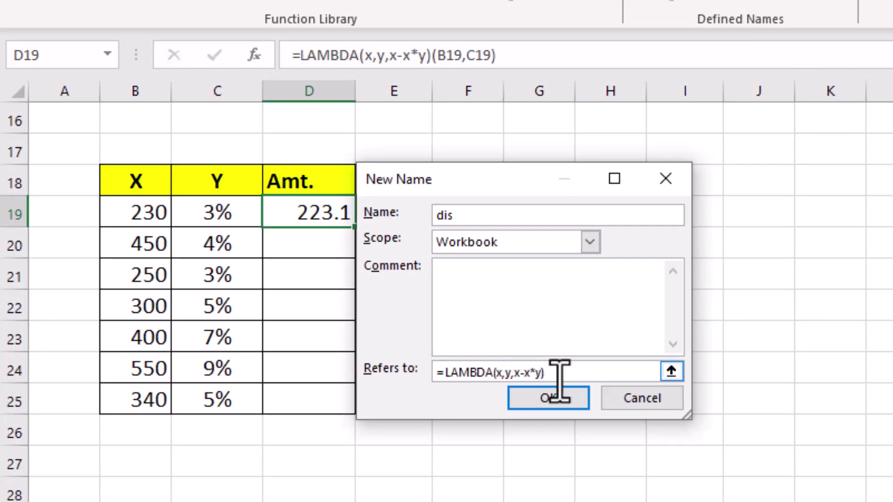
left_click(558, 394)
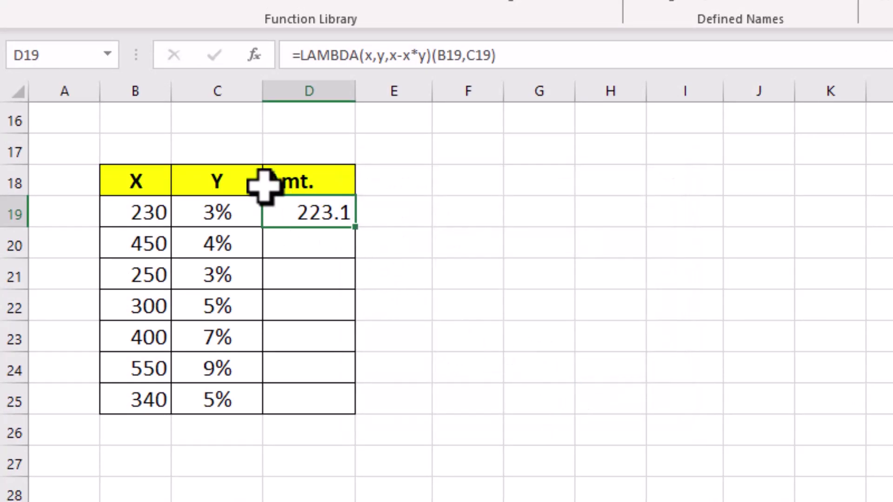
Step: Enter =dis(B19,C19) in E19, next to the LAMBDA result, keeping D19's formula
key("Delete")
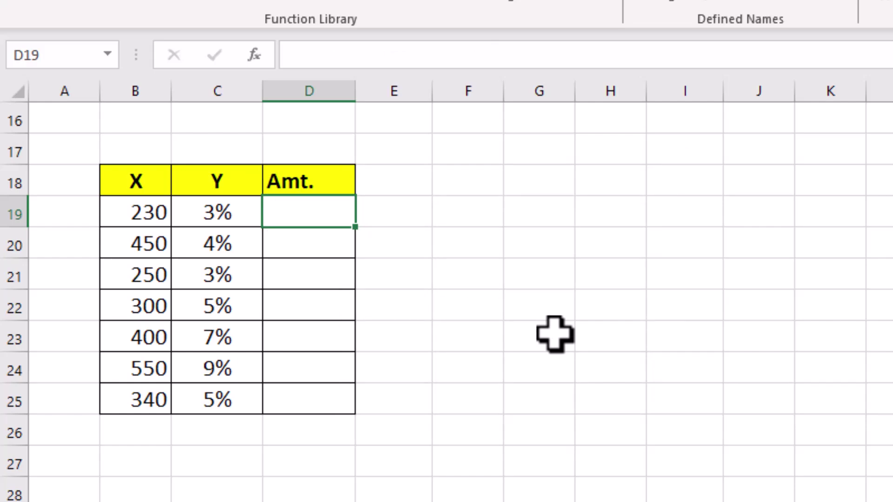
key("ctrl+z")
left_click(403, 209)
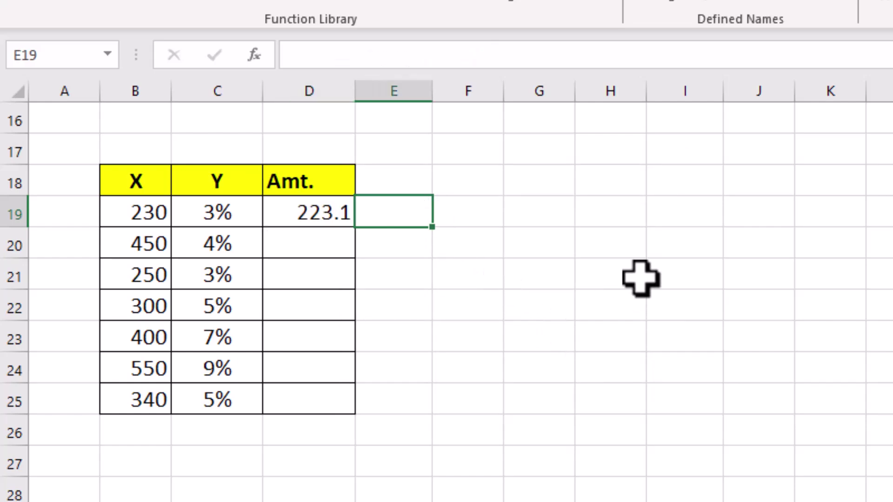
type("=di")
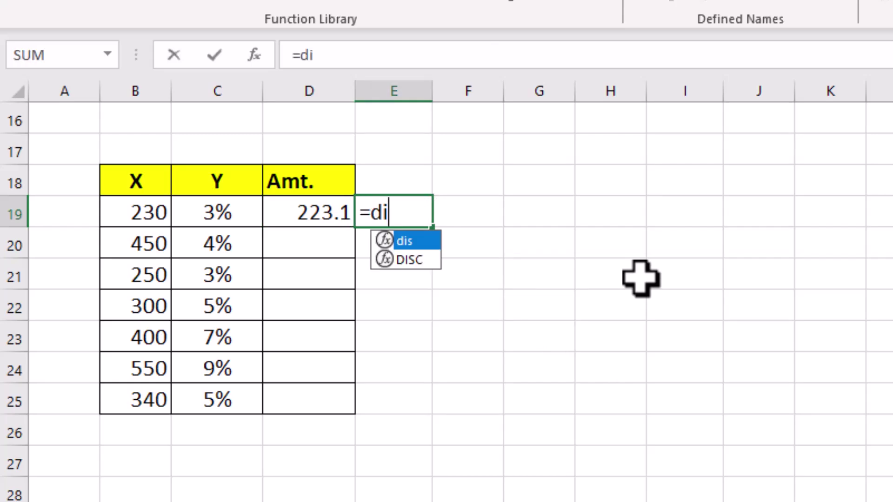
type("s(")
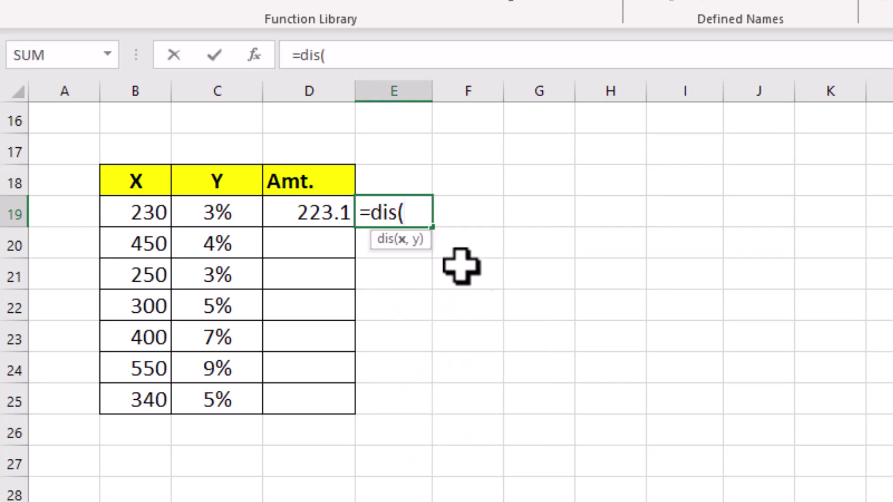
left_click(123, 214)
type(",")
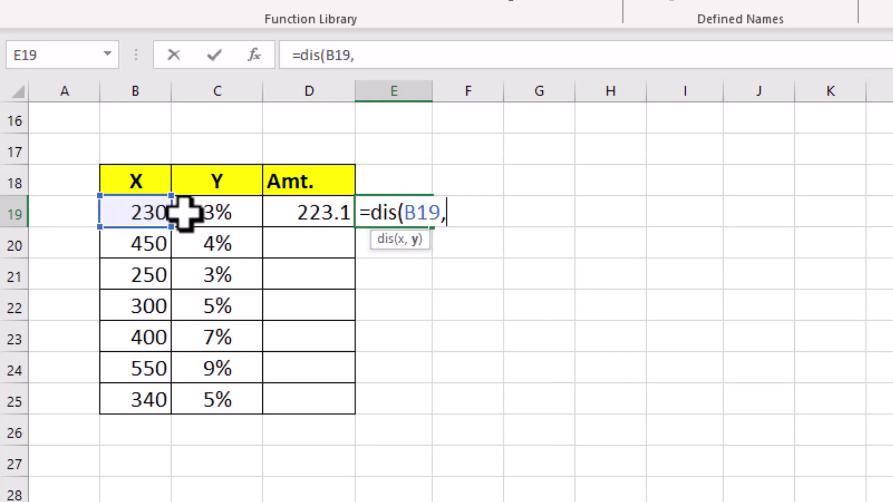
left_click(188, 214)
key("Return")
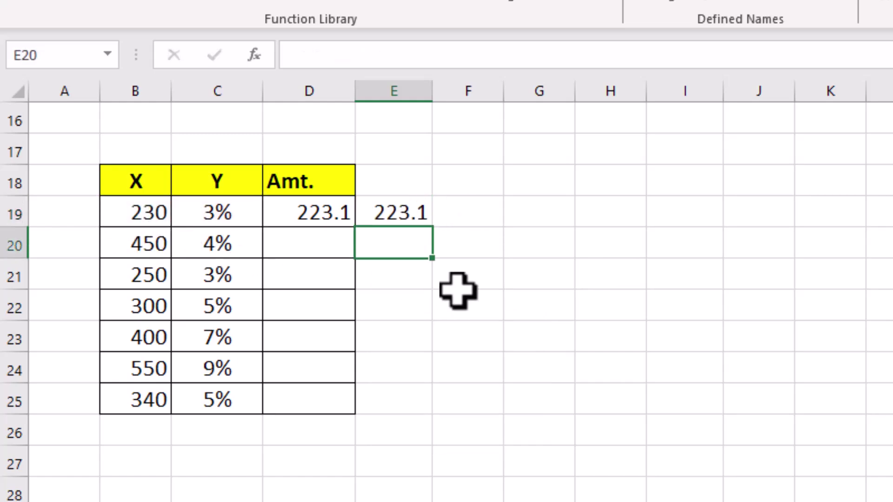
Step: Fill the dis formula from E19 down through E25
left_click(412, 213)
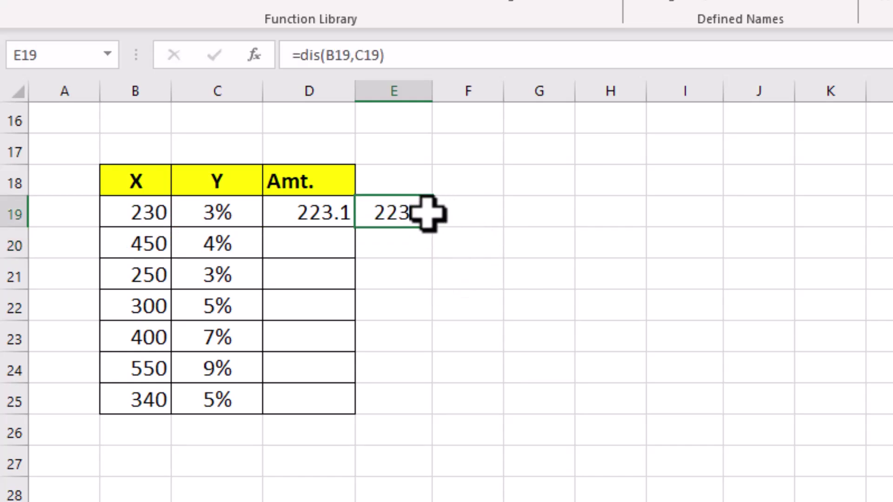
left_click_drag(432, 227, 409, 414)
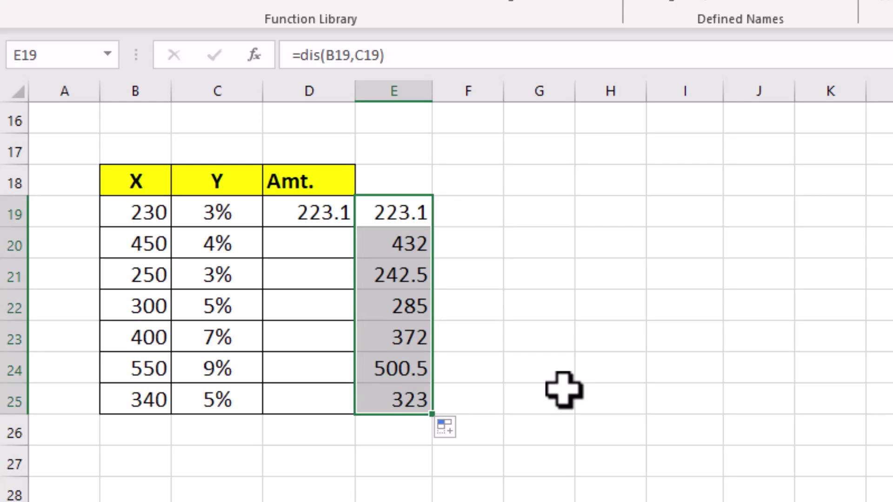
left_click(564, 389)
Step: Examine the a²+b²+2ab example below, including its sample values a=2 and b=5 and the table of a and b
scroll(564, 390, "down", 5)
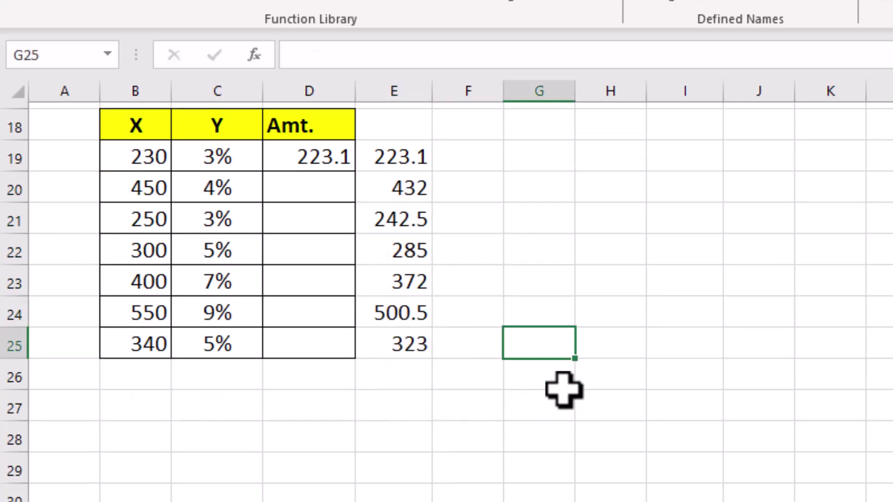
scroll(563, 390, "up", 1)
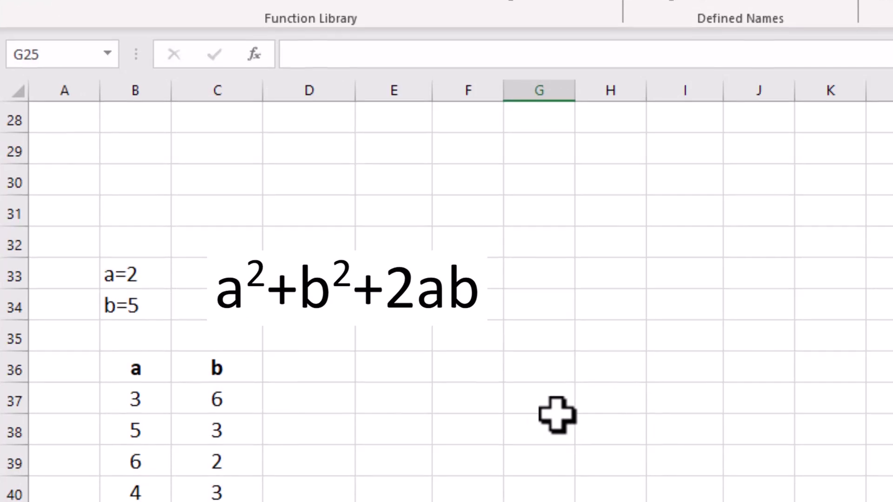
left_click(136, 402)
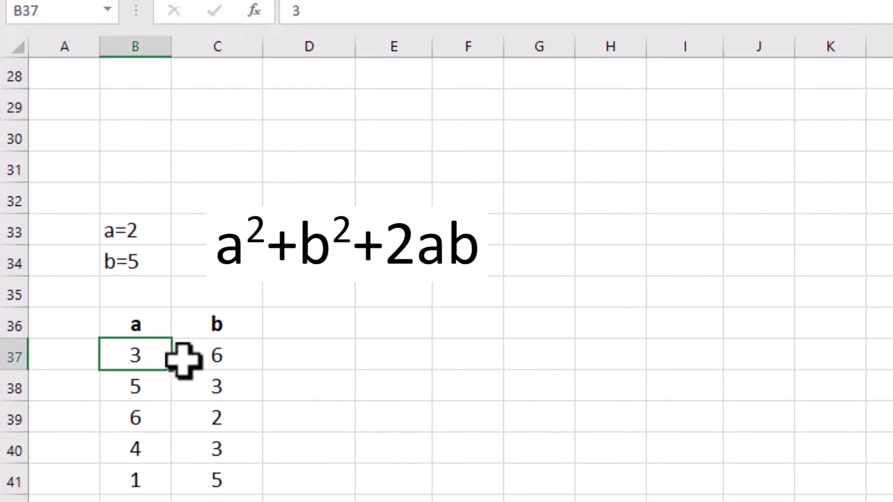
left_click(197, 358)
left_click(318, 355)
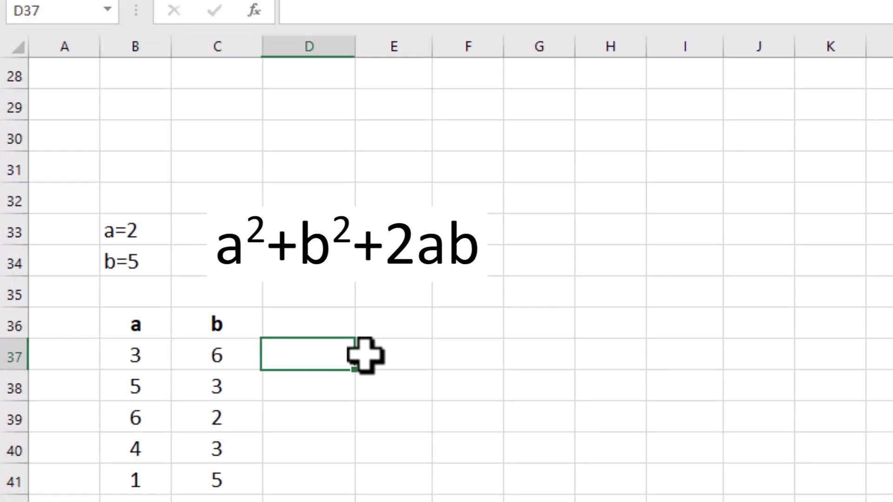
left_click_drag(144, 223, 139, 259)
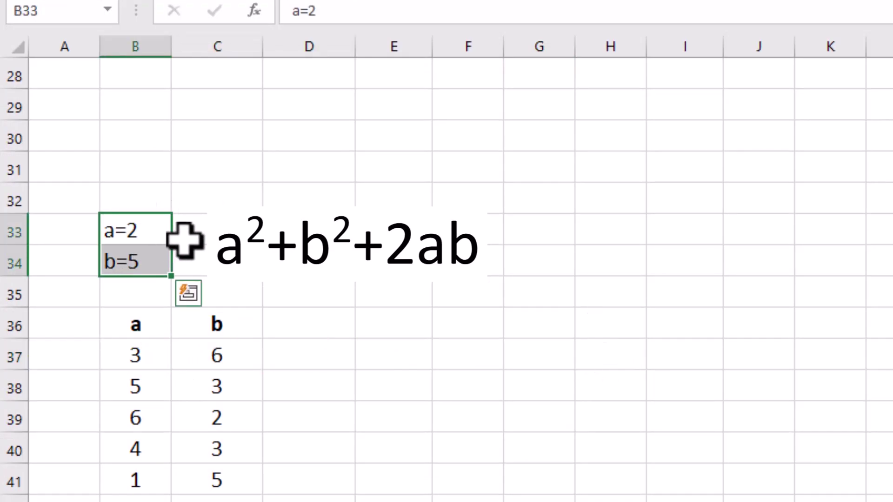
left_click(303, 234)
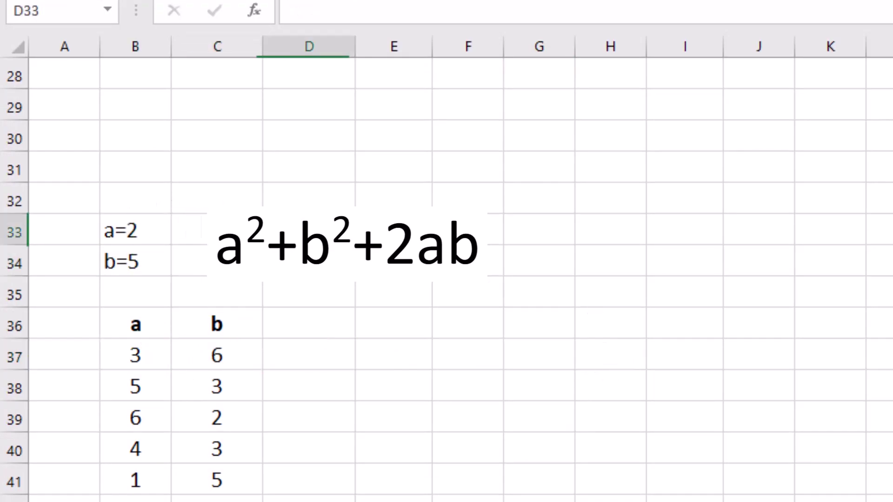
Step: Begin a formula in D37 that sums the squares of a and b as =B37*B37+C37*C37
left_click(292, 356)
type("=")
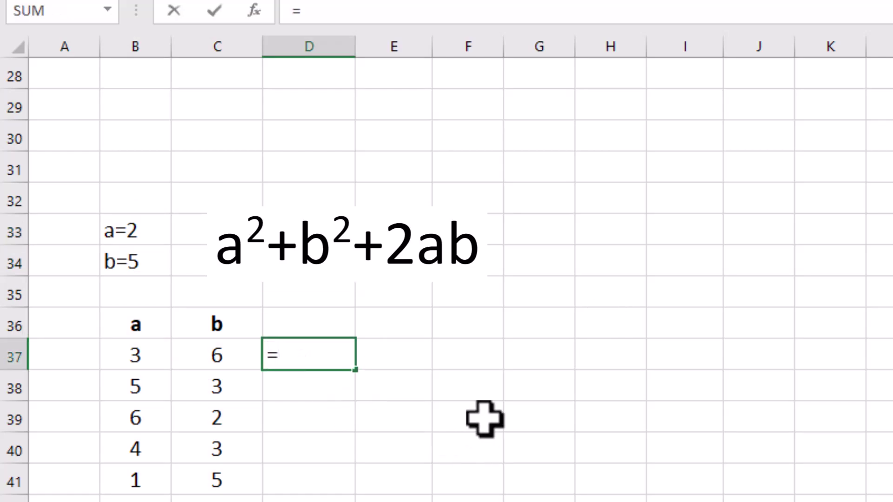
left_click(135, 352)
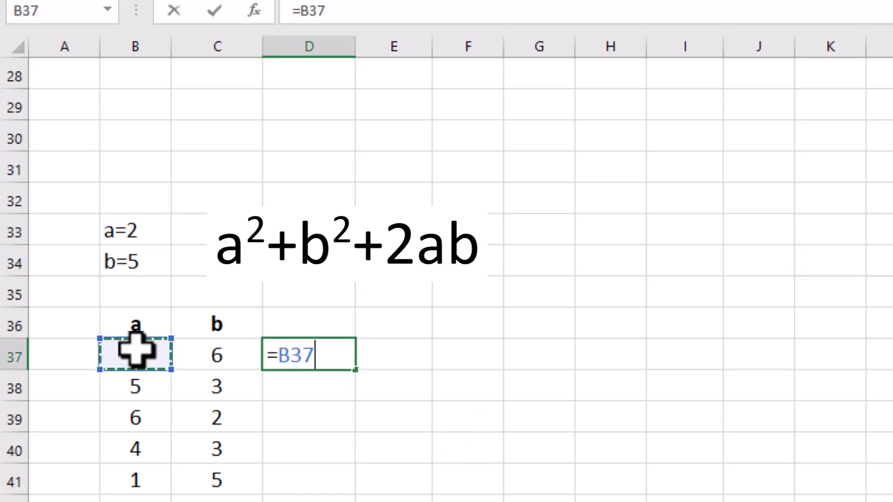
type("*")
left_click(135, 351)
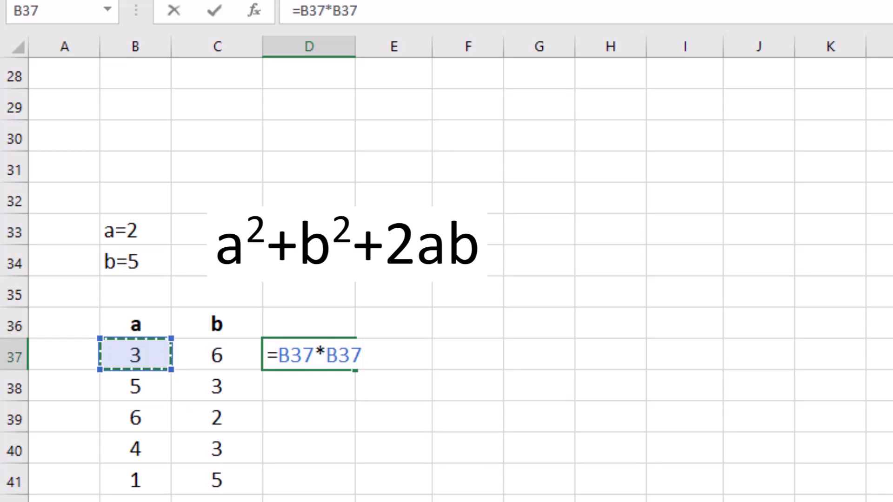
type("+")
left_click(209, 353)
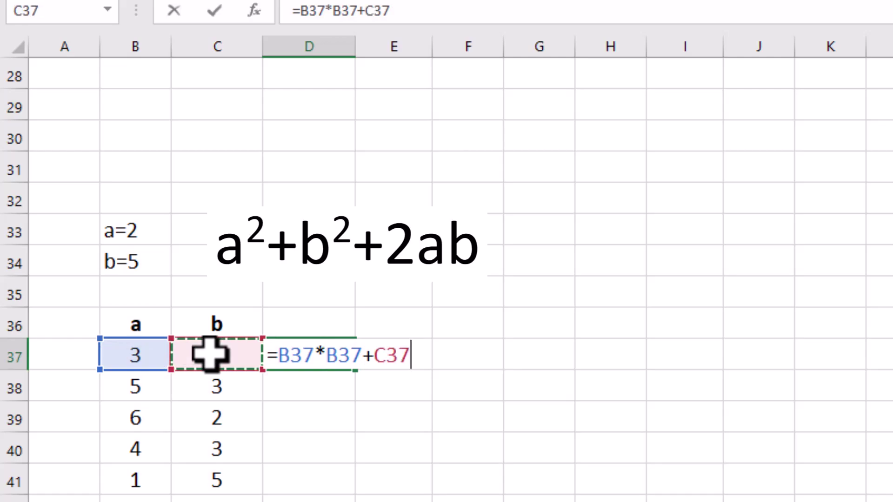
type("*")
left_click(221, 357)
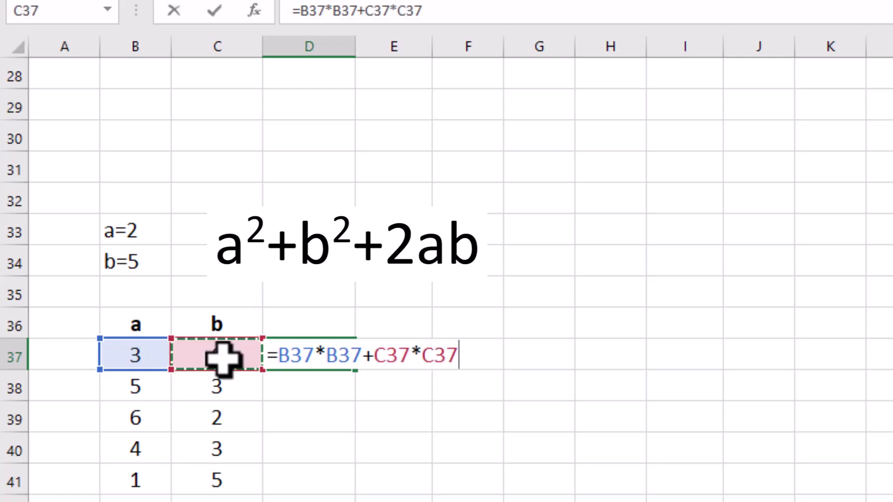
Step: Complete D37's formula with +2*B37*C37 and enter it
type("+")
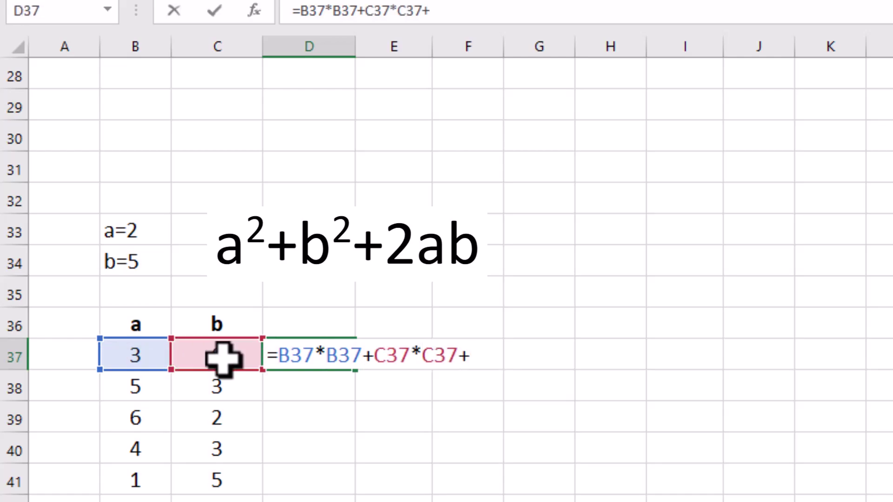
type("2*")
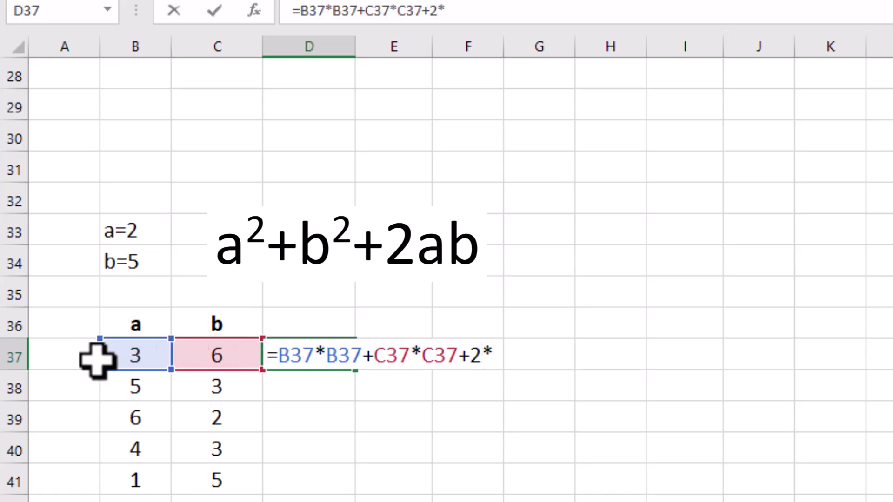
left_click(117, 361)
type("*")
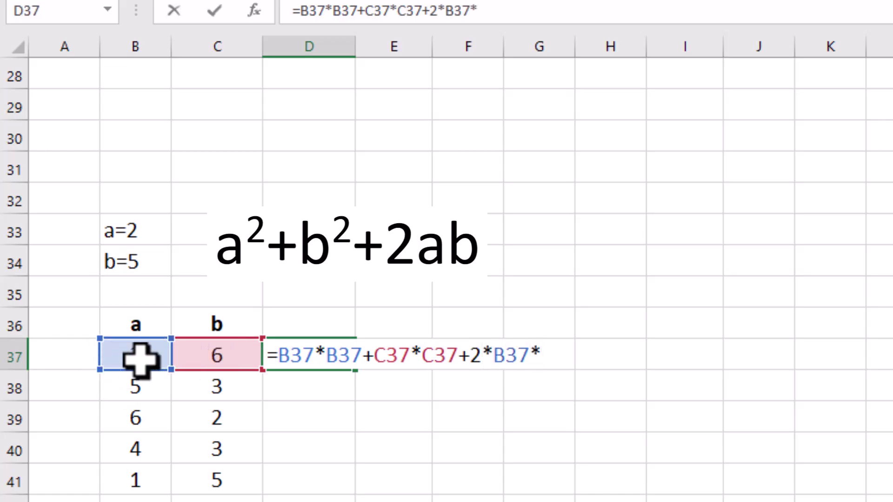
left_click(215, 357)
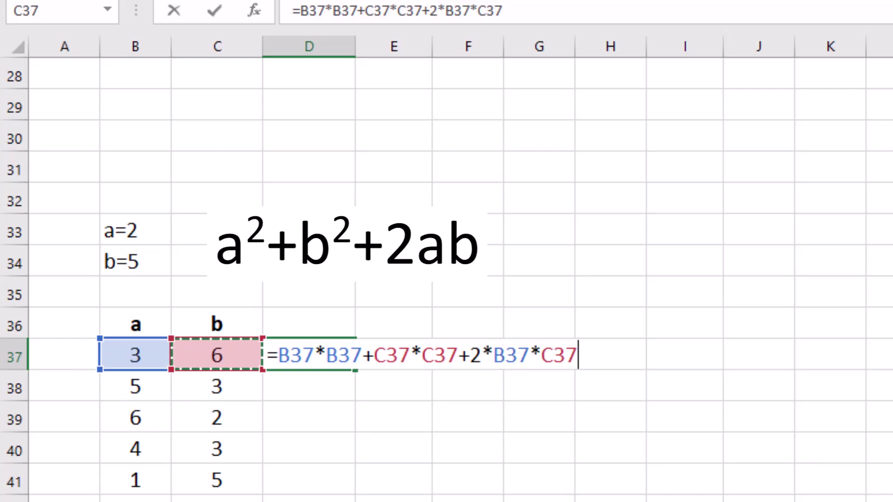
type(")")
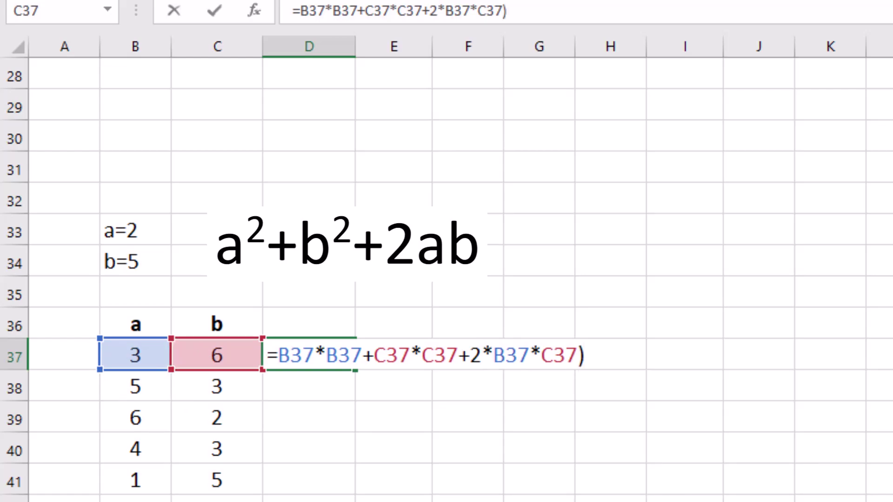
key("BackSpace")
key("Return")
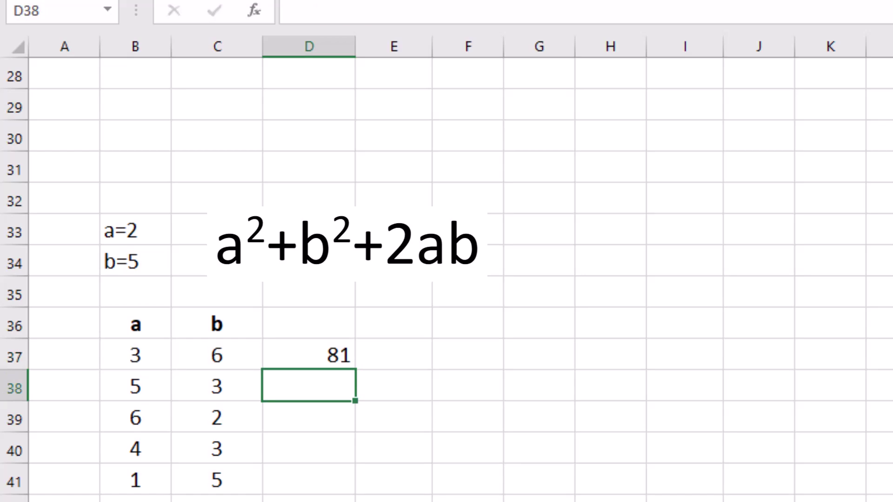
Step: Review the cell references in D37's formula without changing it
key("Up")
key("F2")
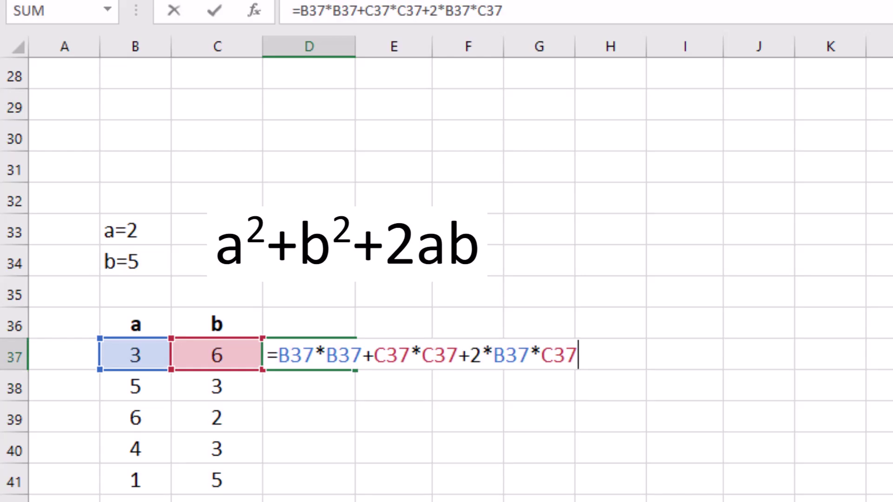
key("Escape")
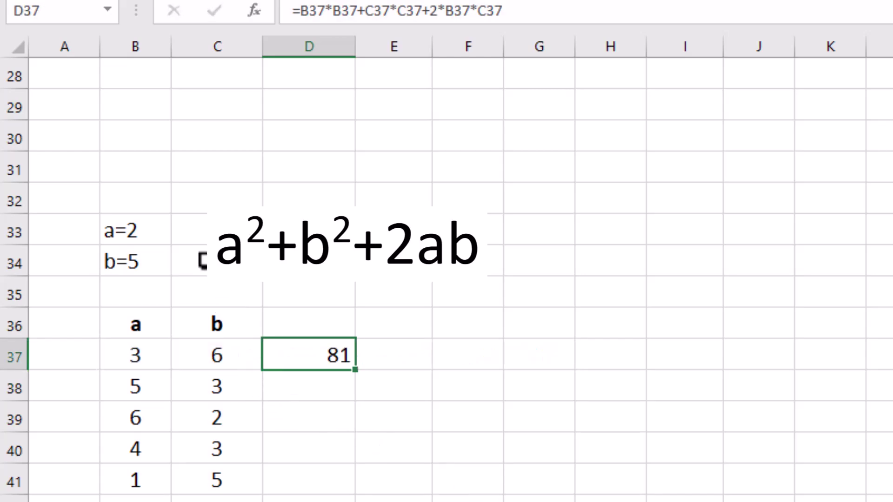
Step: Write the expression a*a+b*b+2*a*b in E37
left_click(402, 352)
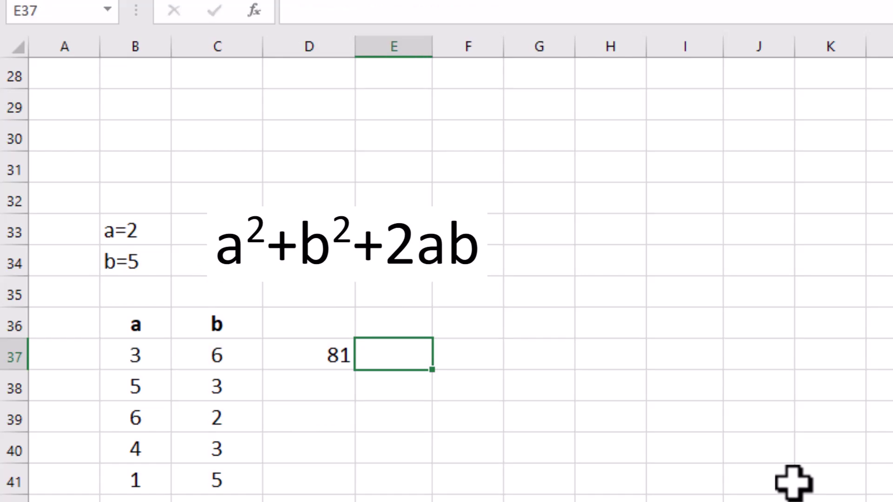
type("a*a")
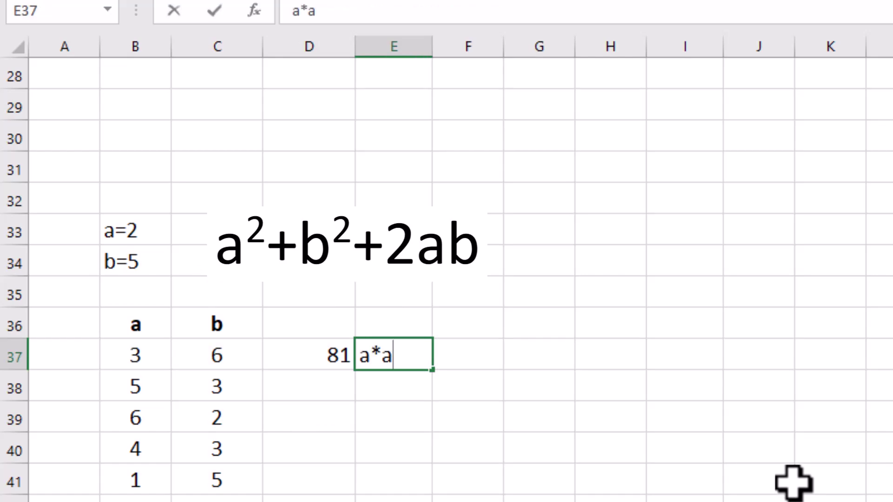
type("+b")
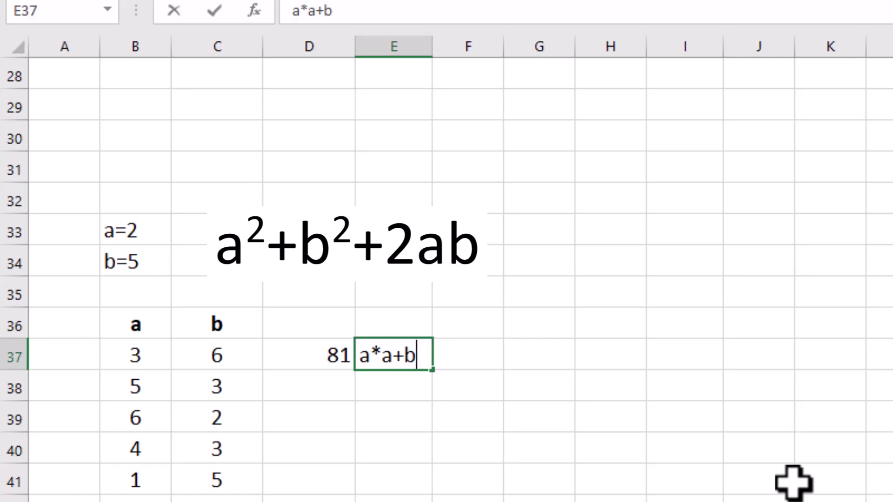
type("*b+")
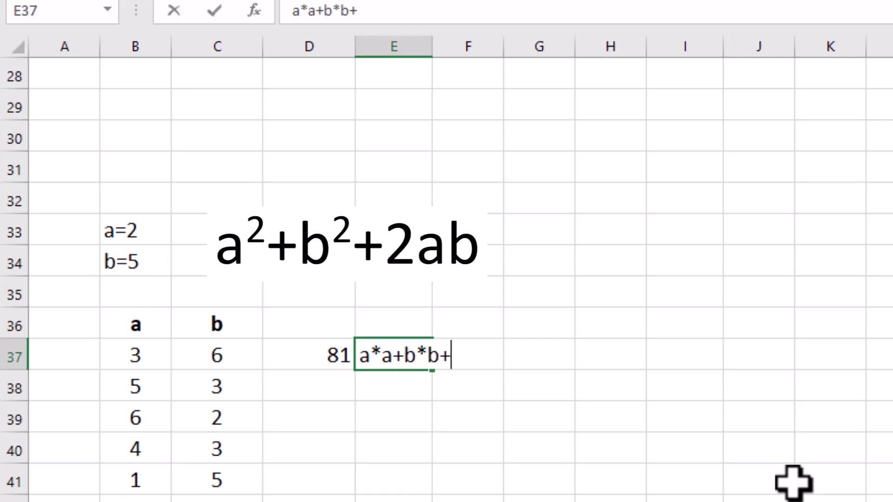
type("2*a*b")
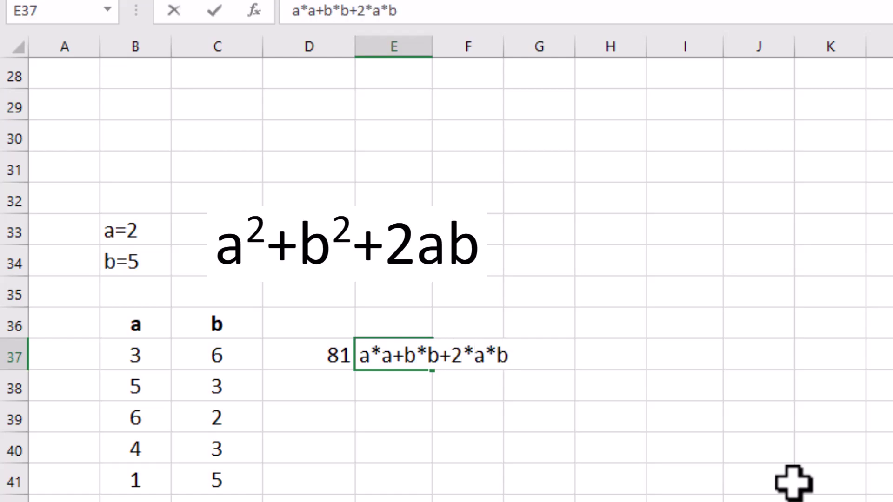
Step: Turn the expression in E37 into the formula =lambda(a,b,a*a+b*b+2*a*b)
left_click(360, 355)
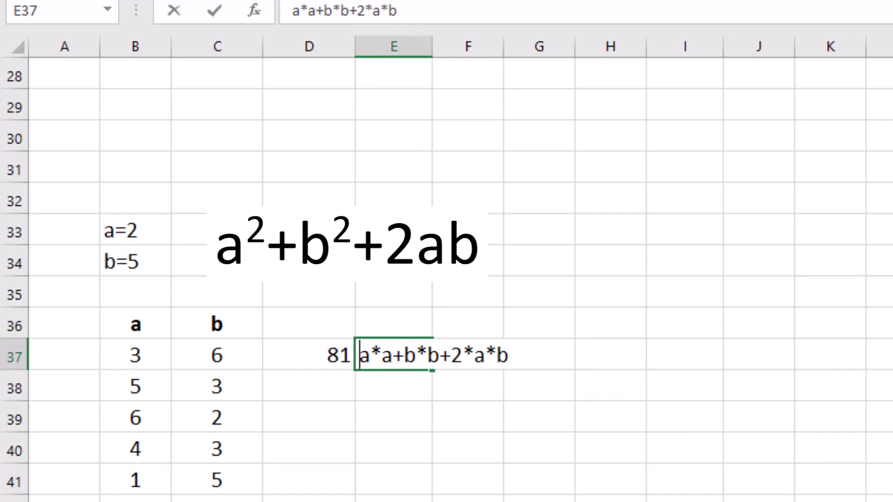
type("=lambda")
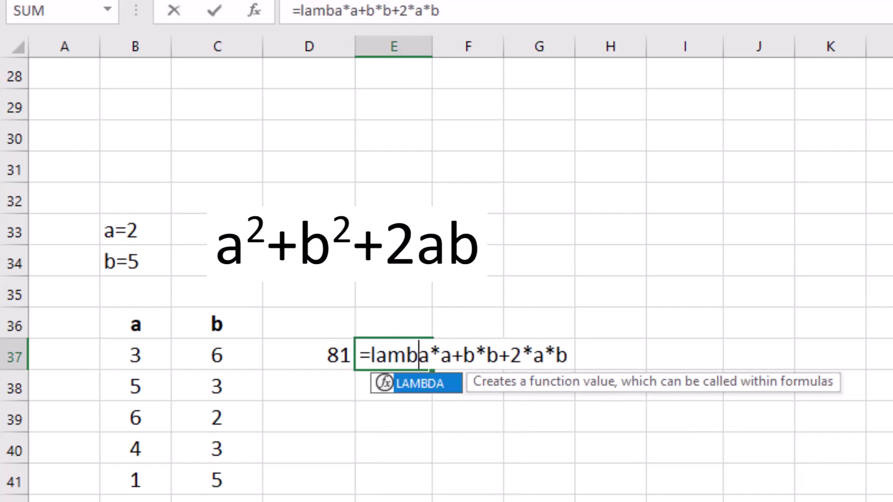
type("(")
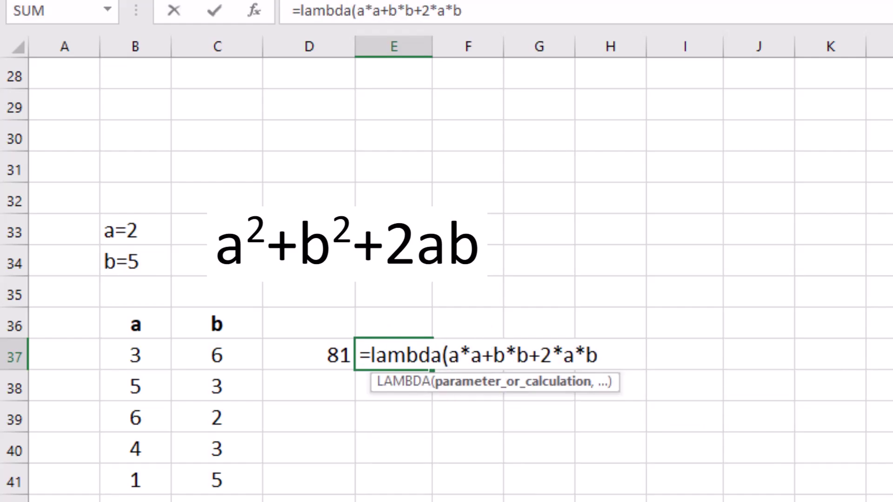
type("a,b,a*a+b*b+2*a*b")
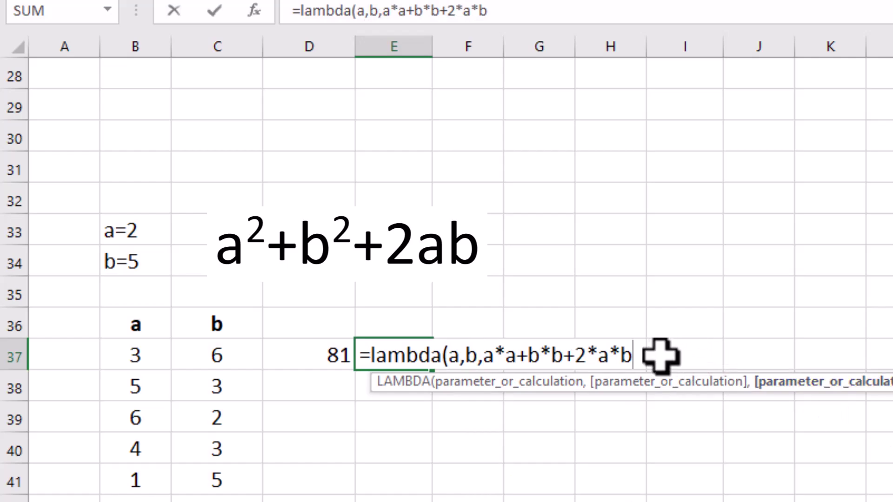
type(")")
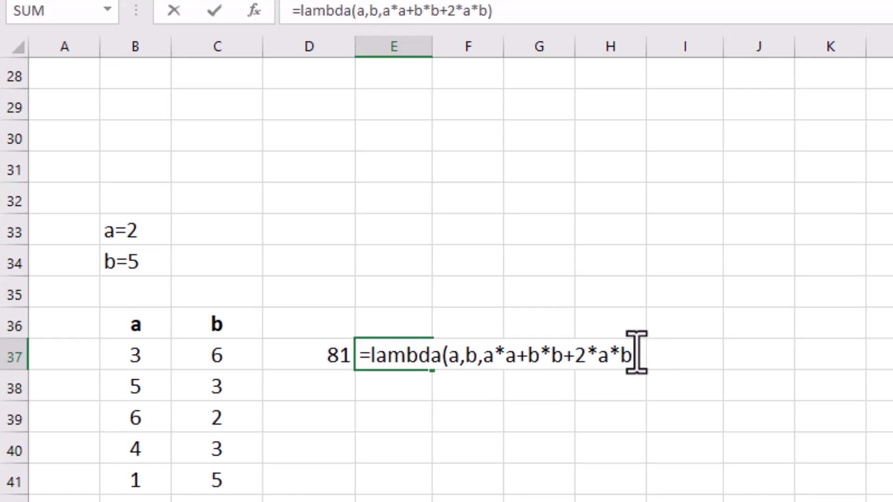
Step: Move E37's lambda text into a new workbook-scoped defined name eq that refers to =lambda(a,b,a*a+b*b+2*a*b)
left_click_drag(641, 355, 371, 356)
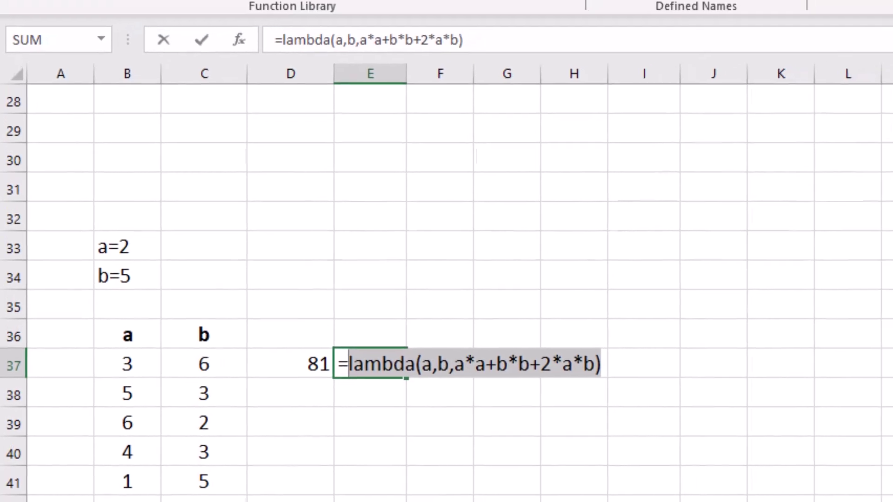
key("Escape")
left_click(590, 28)
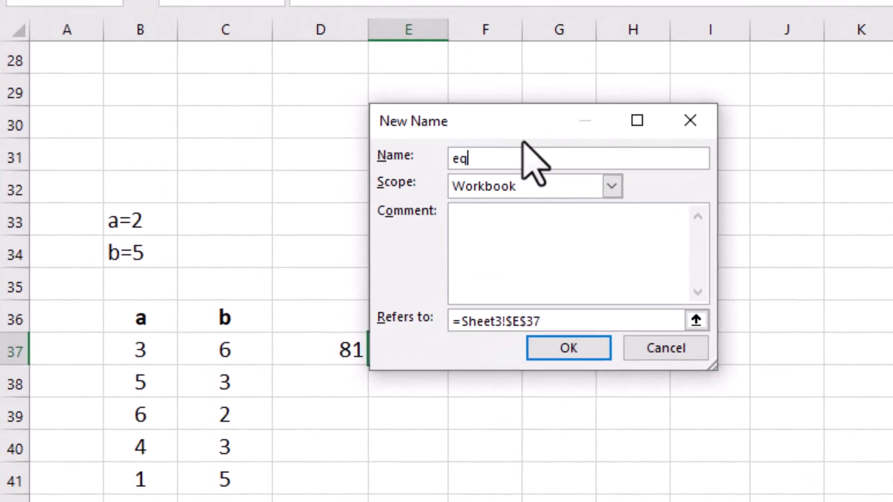
left_click_drag(548, 321, 461, 322)
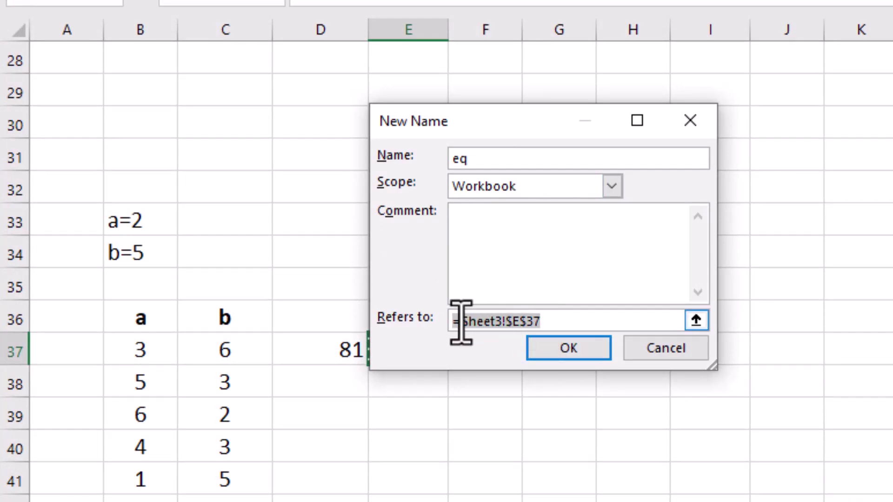
type("=")
key("ctrl+v")
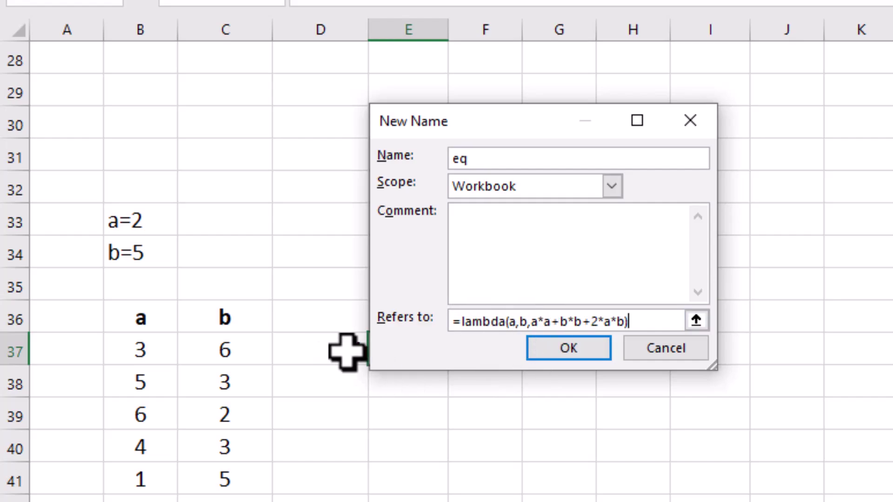
left_click(556, 356)
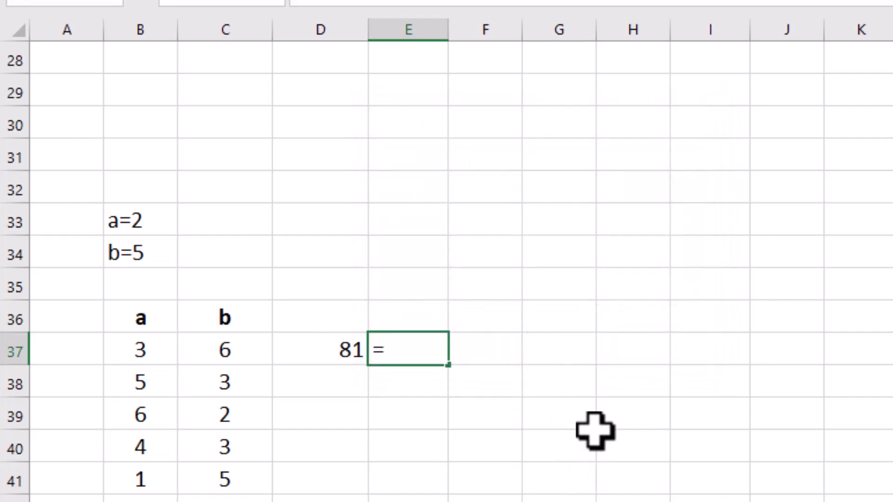
Step: Enter =eq(B37,C37) in E37 to apply the custom function to the first a and b pair
type("=eq)")
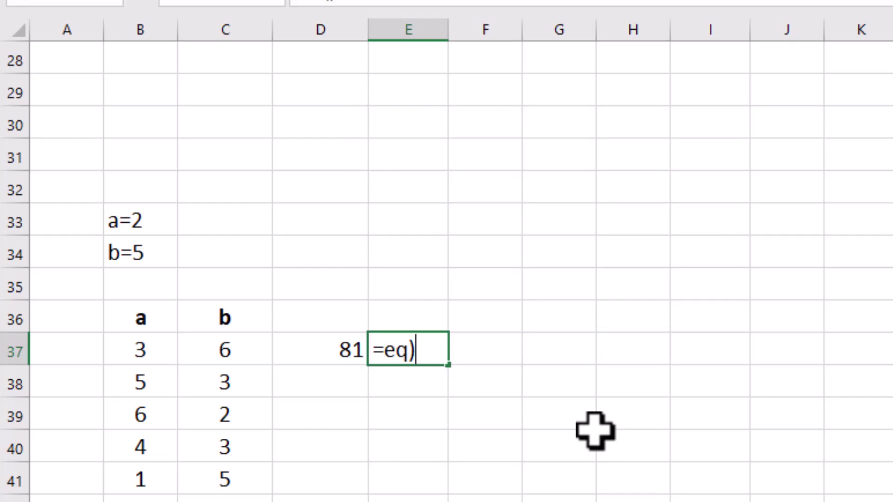
left_click(135, 344)
type(",")
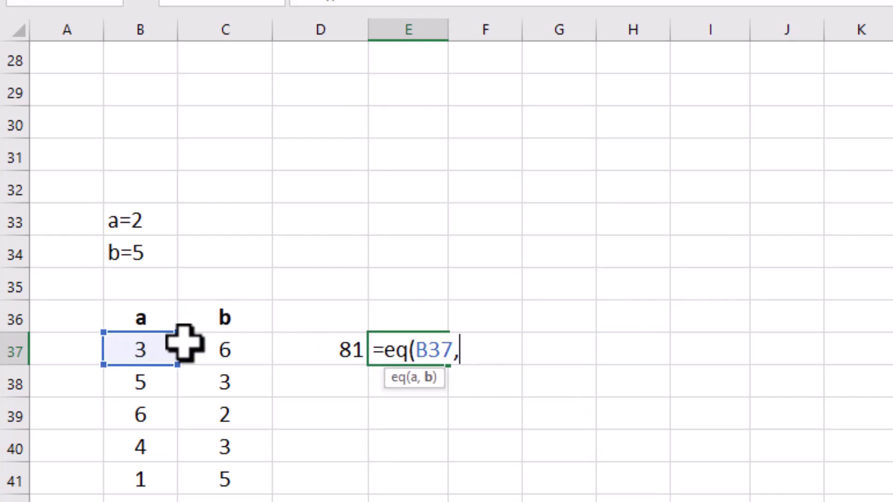
left_click(211, 347)
type(")")
key("Return")
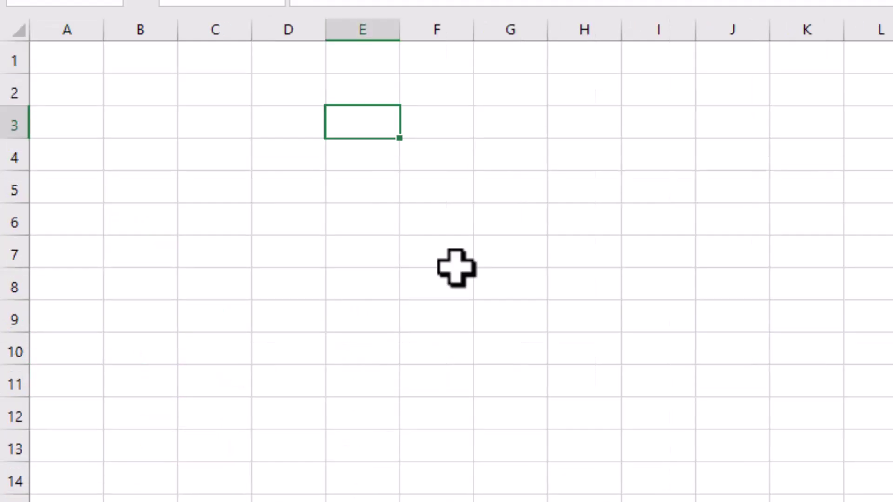
Step: Enter the test values 2 in E4 and 5 in F4 on an empty sheet
left_click(387, 159)
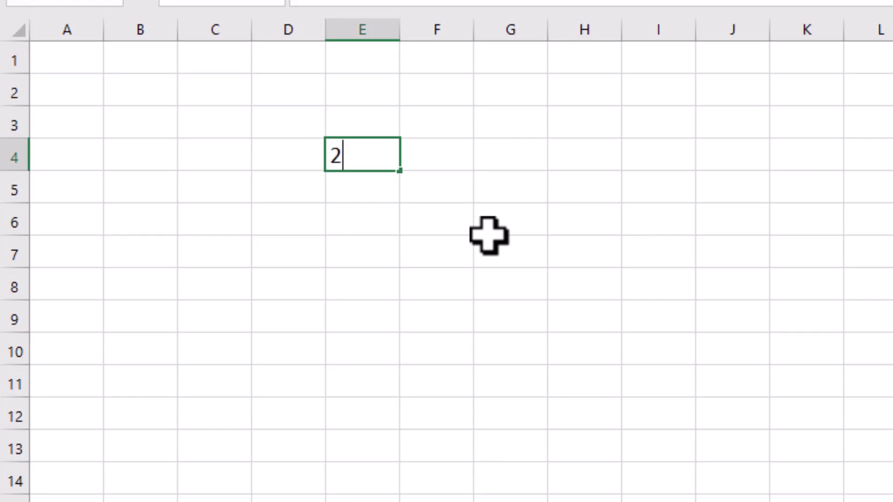
key("Tab")
key("Tab")
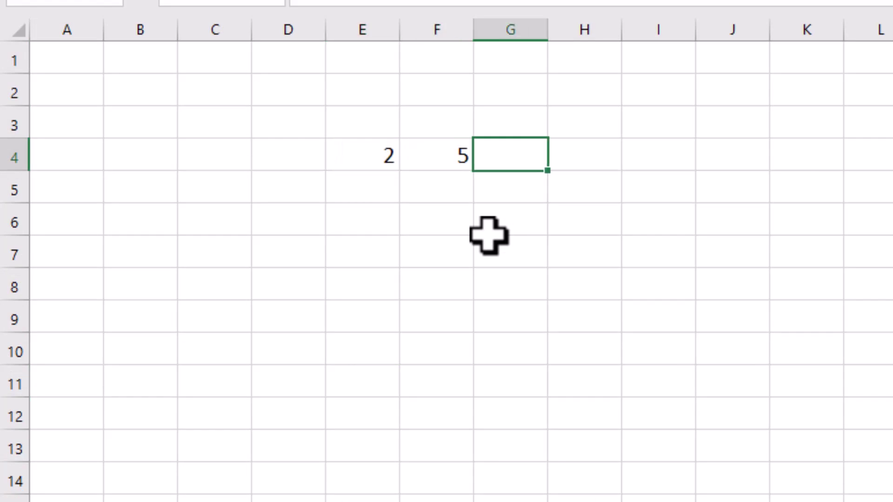
Step: Enter =eq(E4,F4) in G4 to test the custom function on this sheet
type("=eq")
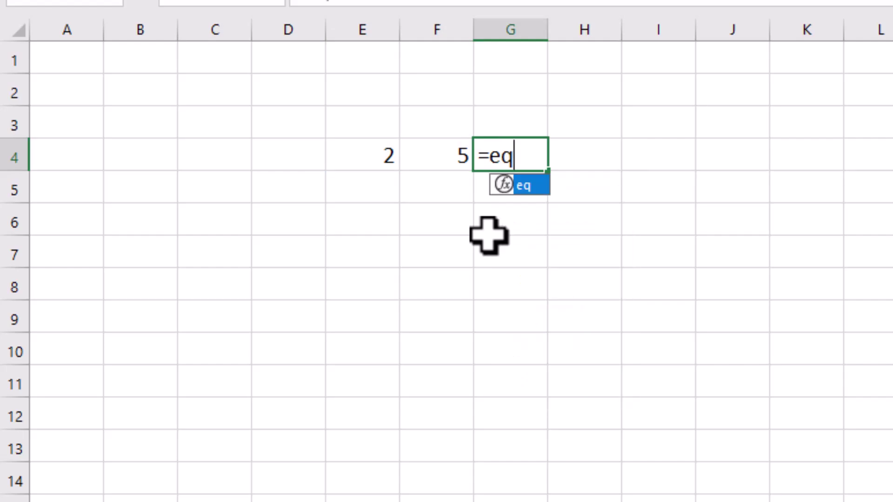
type("(")
left_click(365, 155)
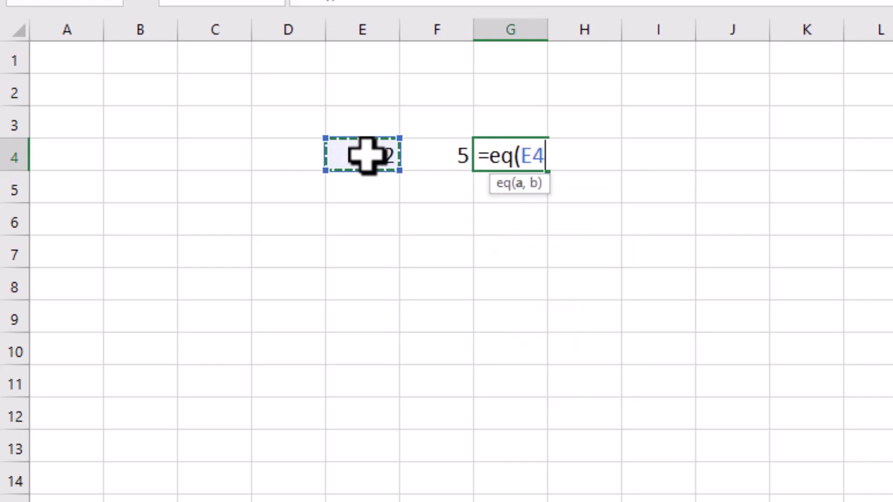
type(",")
left_click(432, 156)
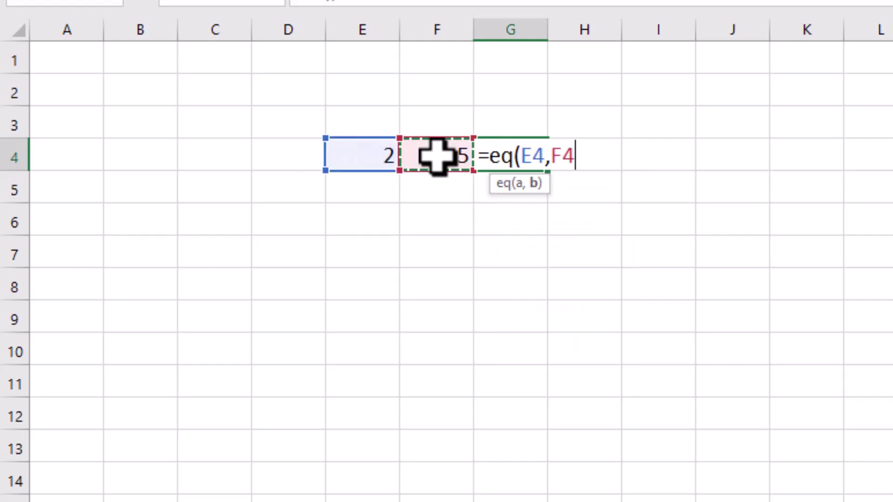
key("Return")
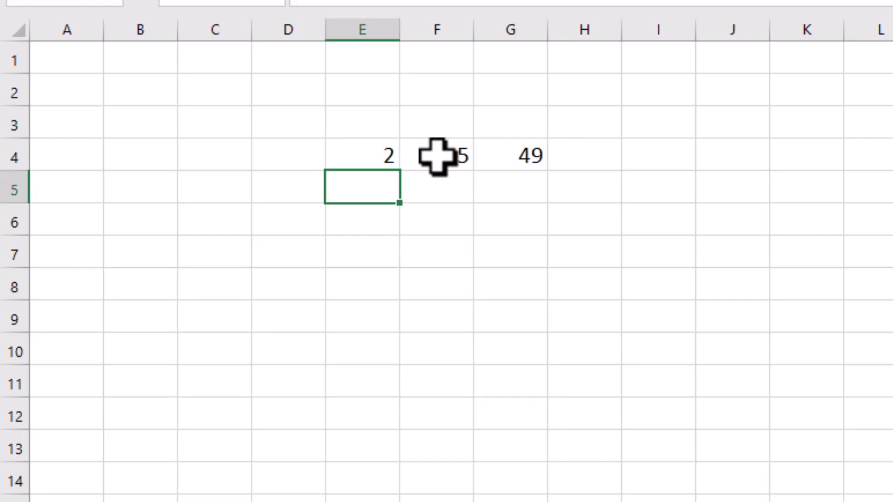
Step: Enter a second test formula in H10 that applies eq to E4 and F4
left_click(480, 207)
left_click_drag(378, 152, 494, 152)
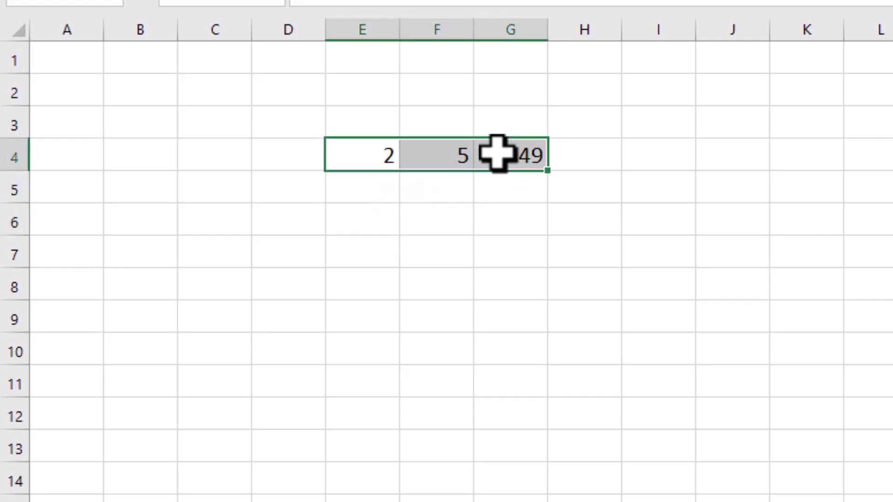
left_click(481, 162)
left_click(578, 345)
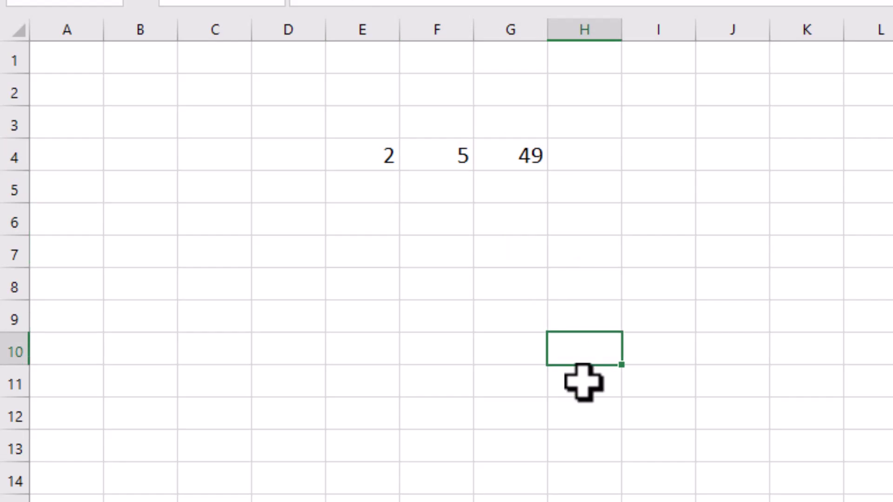
type("=eq(")
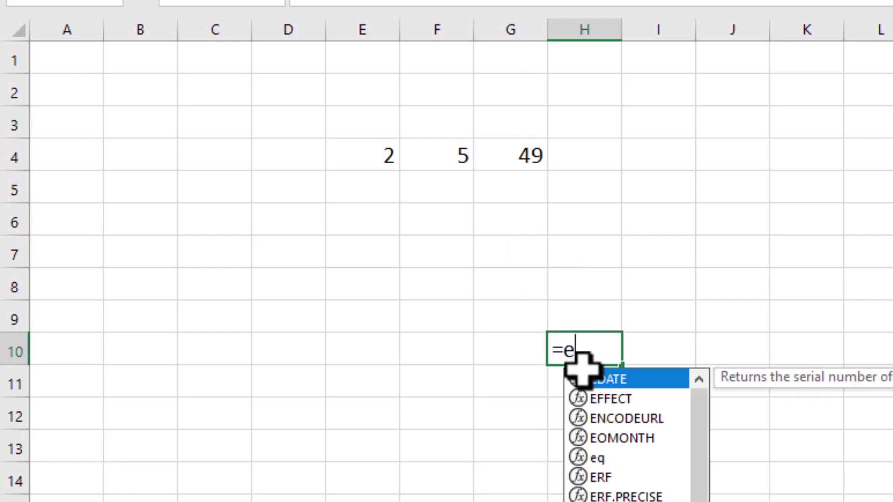
left_click(379, 153)
type(",")
left_click(440, 159)
key("Return")
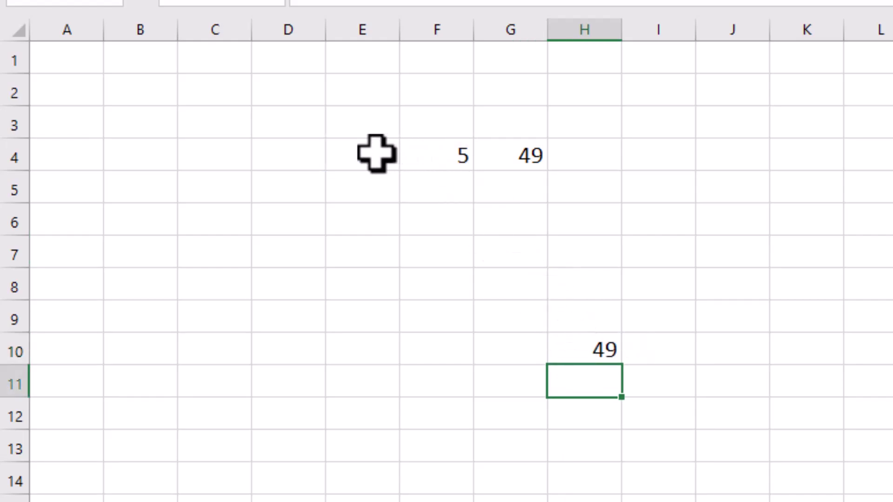
Step: Clear the test entries in E4:H11 and return to the sheet with the a and b table
left_click_drag(376, 153, 584, 376)
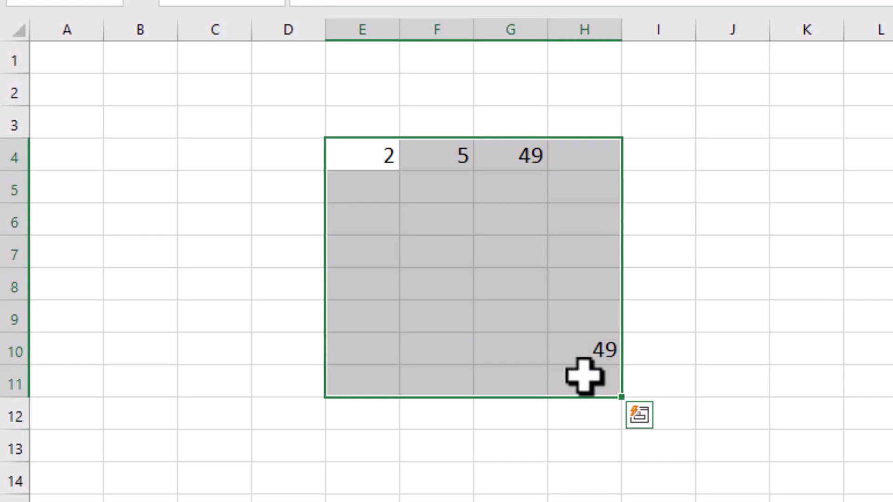
key("Delete")
left_click(547, 339)
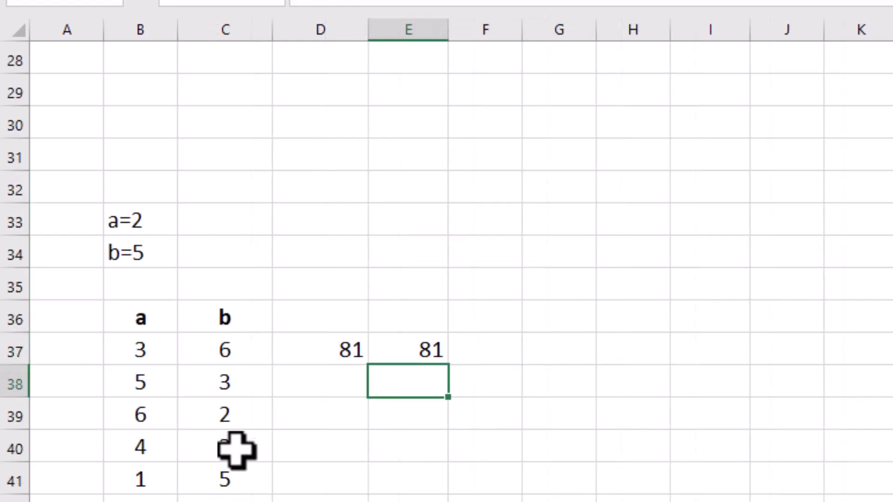
left_click(251, 449)
scroll(335, 458, "down", 2)
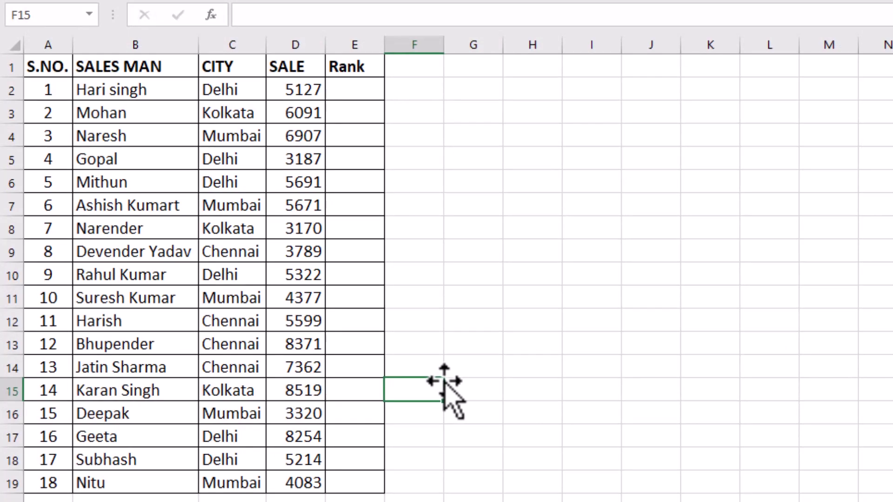
Step: Examine the sales table's salesman, city and sale columns, the empty Rank column and several individual sale amounts
left_click_drag(96, 93, 124, 291)
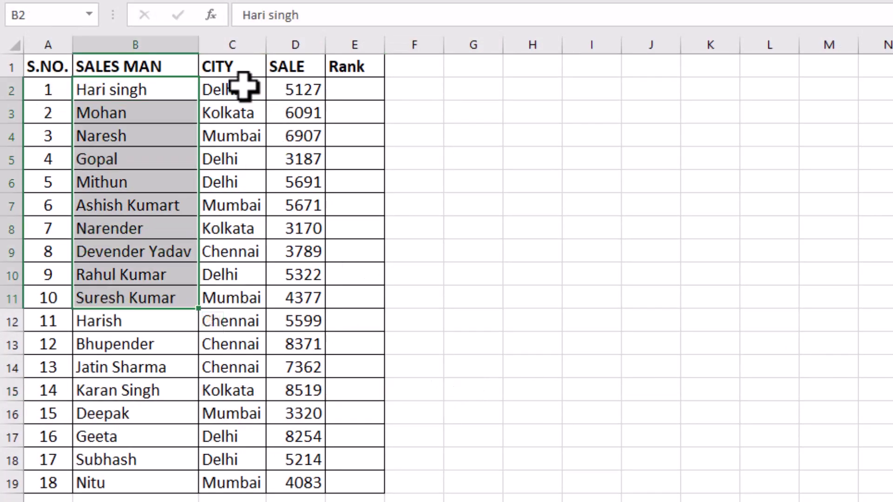
left_click_drag(244, 86, 235, 291)
left_click_drag(293, 91, 290, 240)
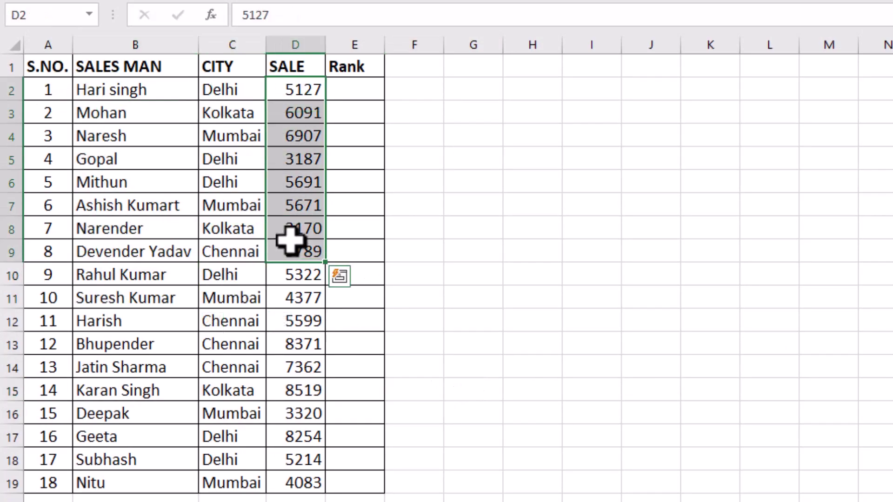
left_click(355, 93)
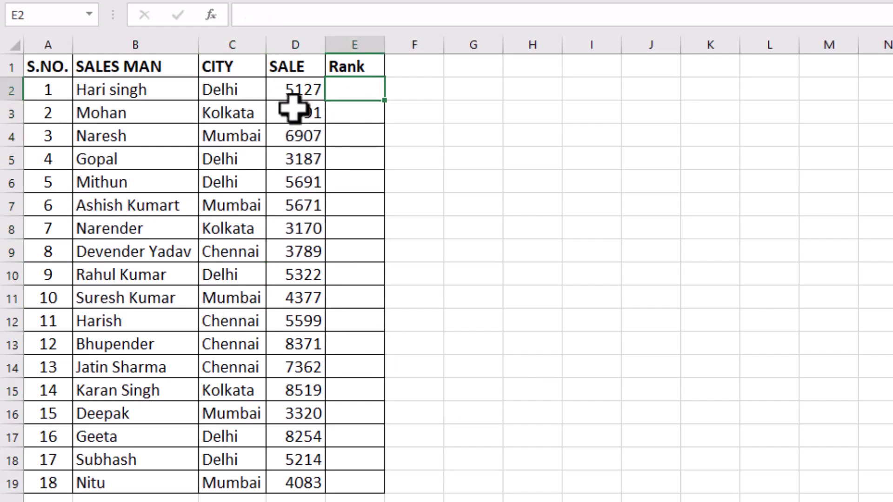
left_click(291, 89)
left_click(291, 115)
left_click(286, 184)
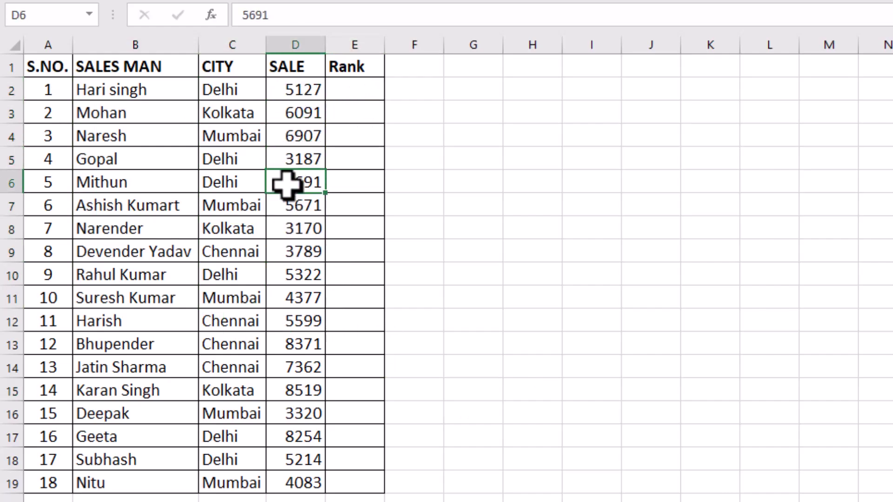
left_click(295, 226)
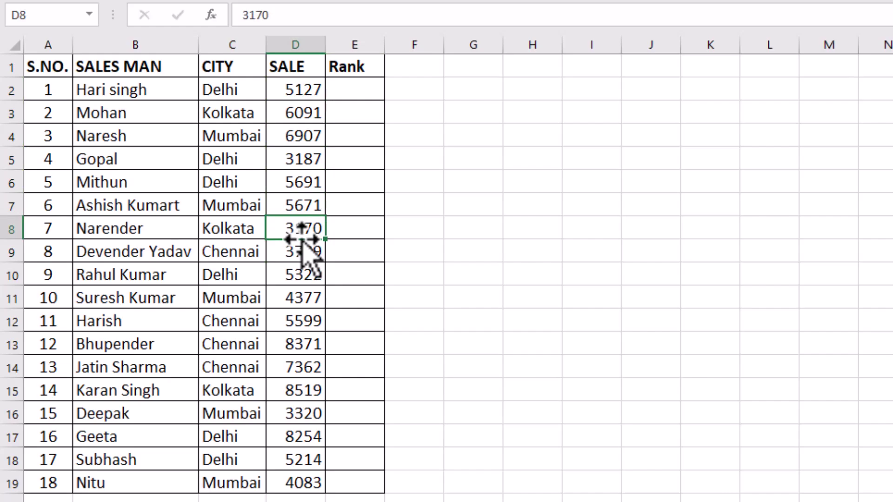
Step: Enter =RANK(D2,$D$2:$D$19) in E2 and copy the formula down the Rank column for all salesmen
left_click(358, 91)
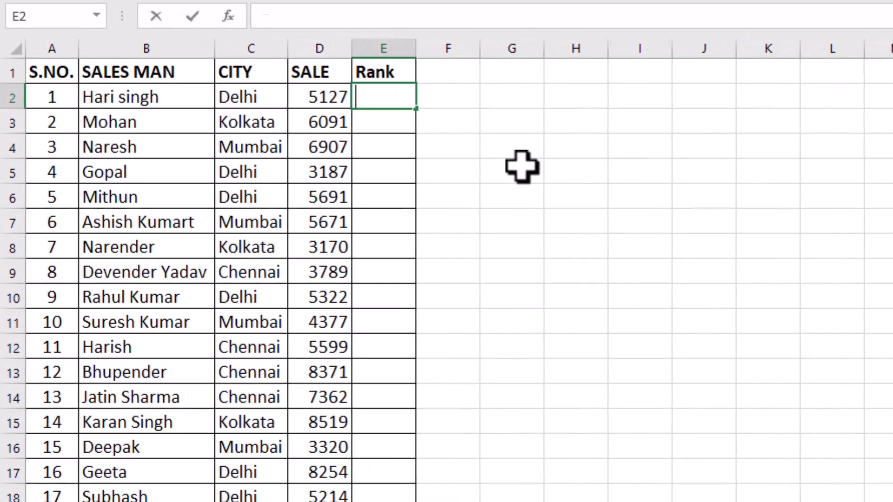
type("=")
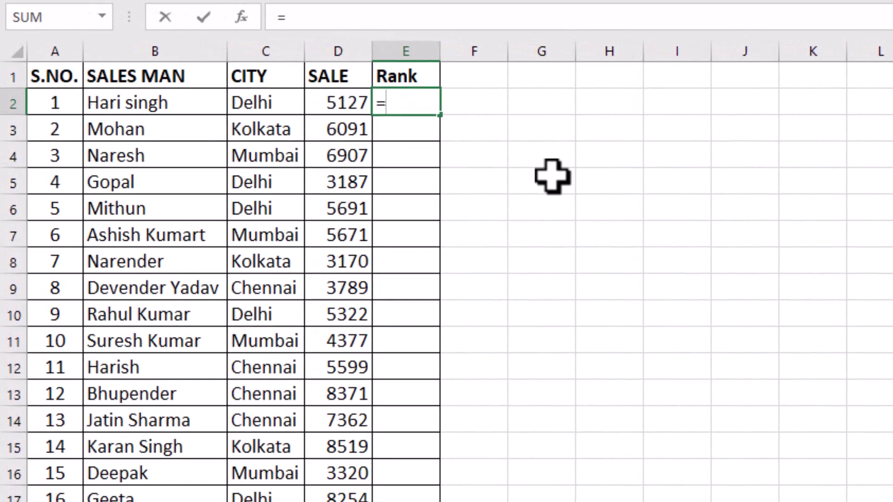
type("rank")
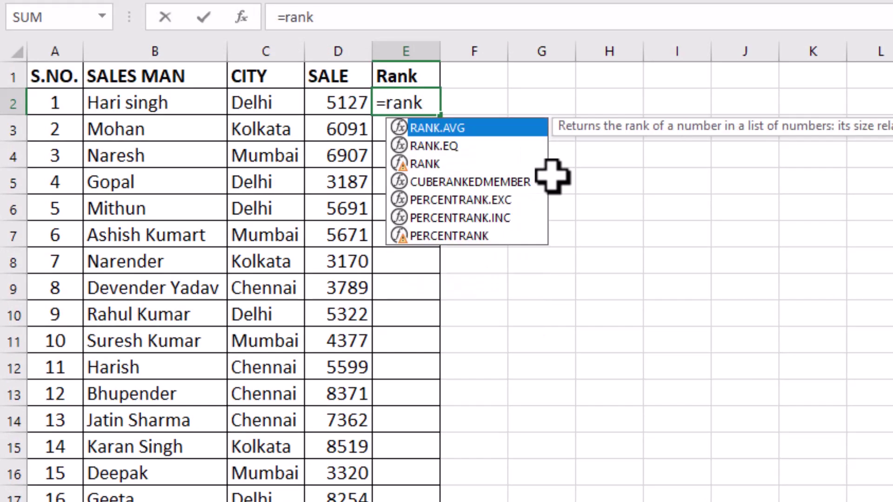
type("(")
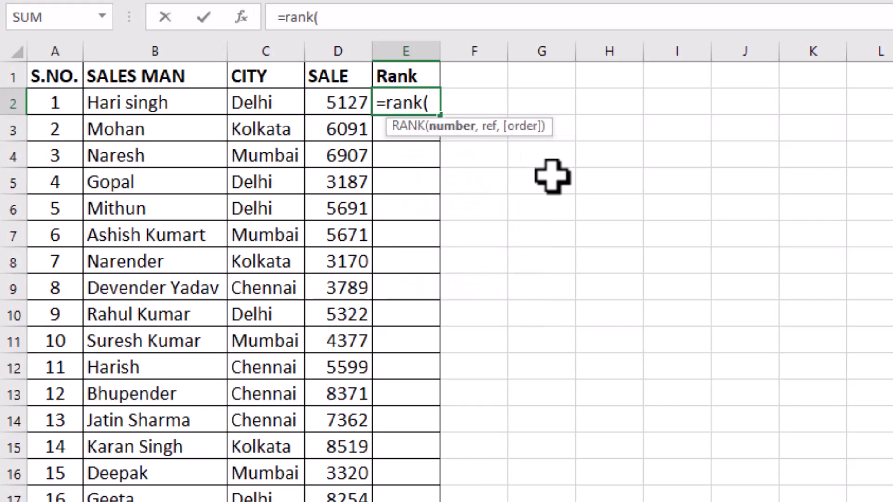
left_click(340, 99)
type(",")
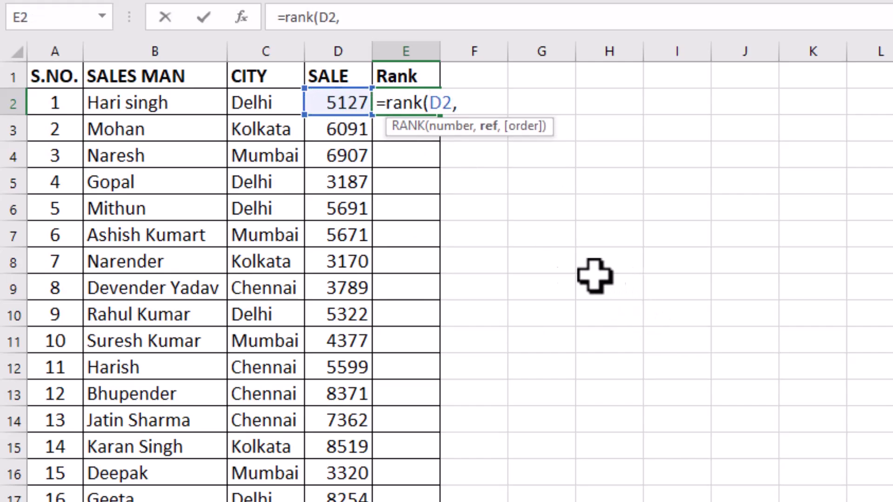
left_click_drag(333, 103, 334, 501)
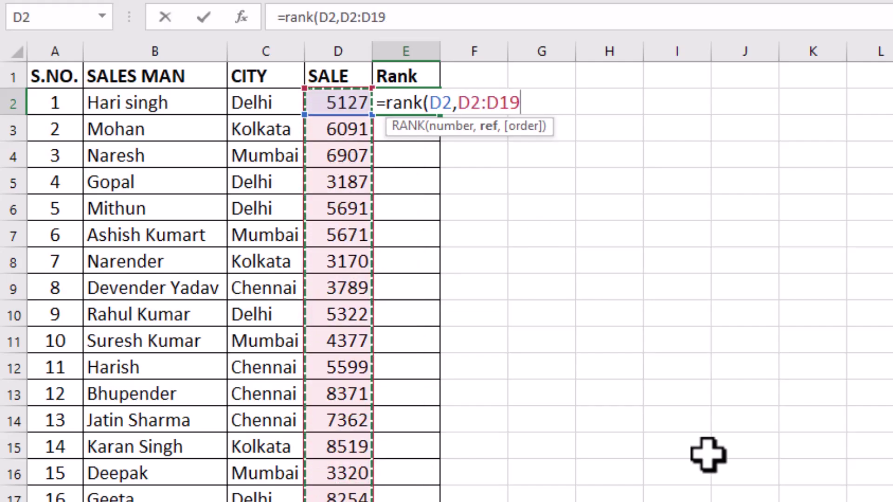
key("F4")
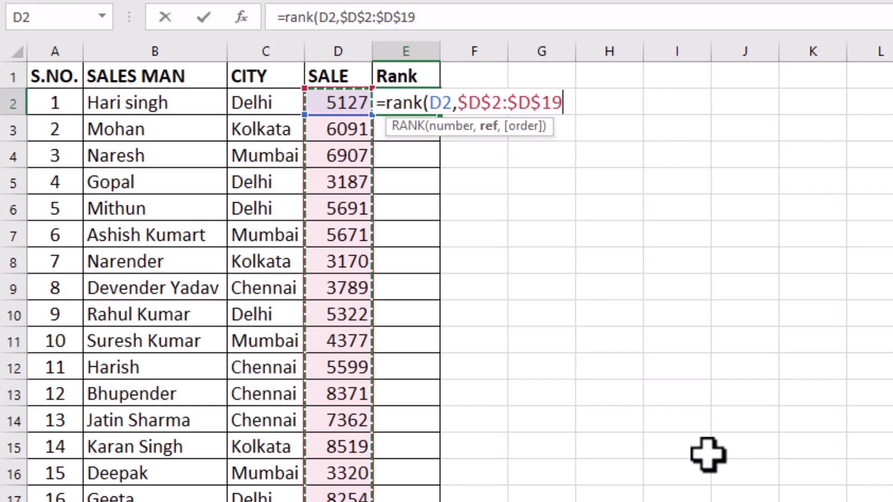
type(")")
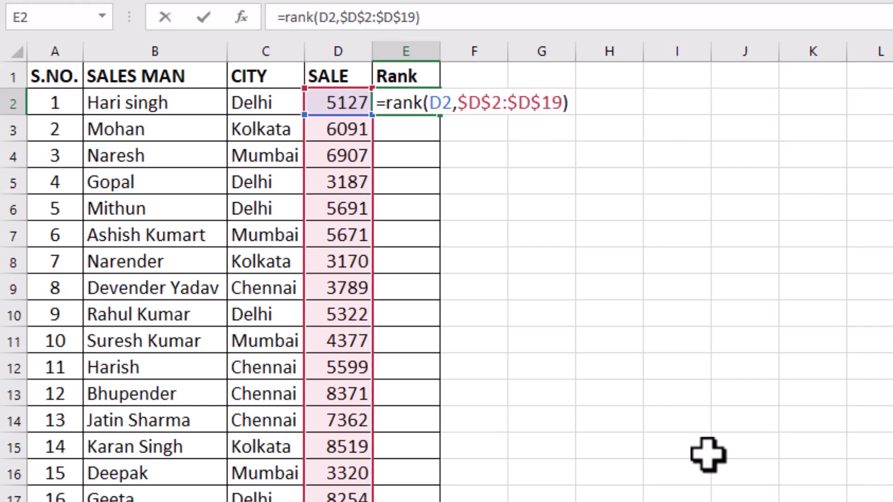
key("Return")
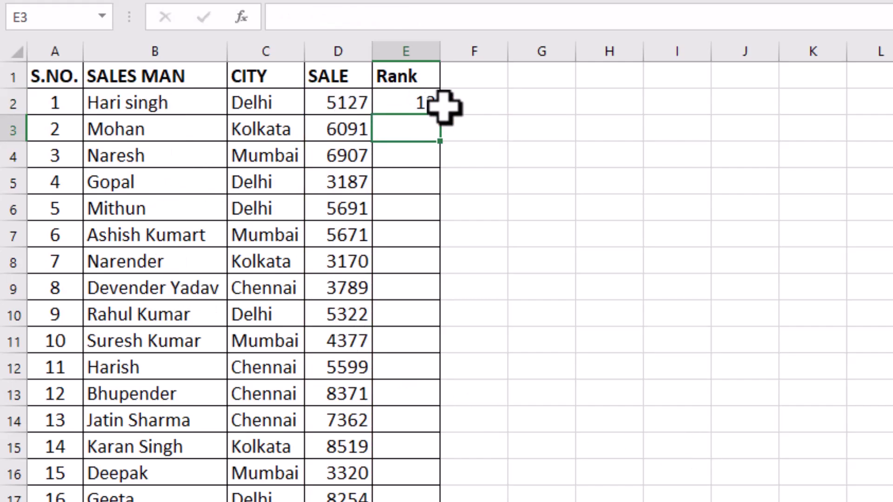
left_click(404, 103)
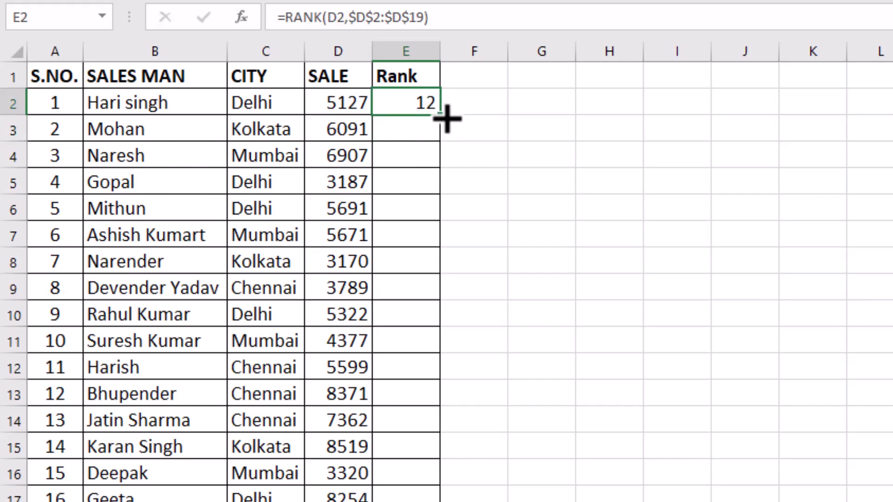
left_click_drag(448, 117, 439, 501)
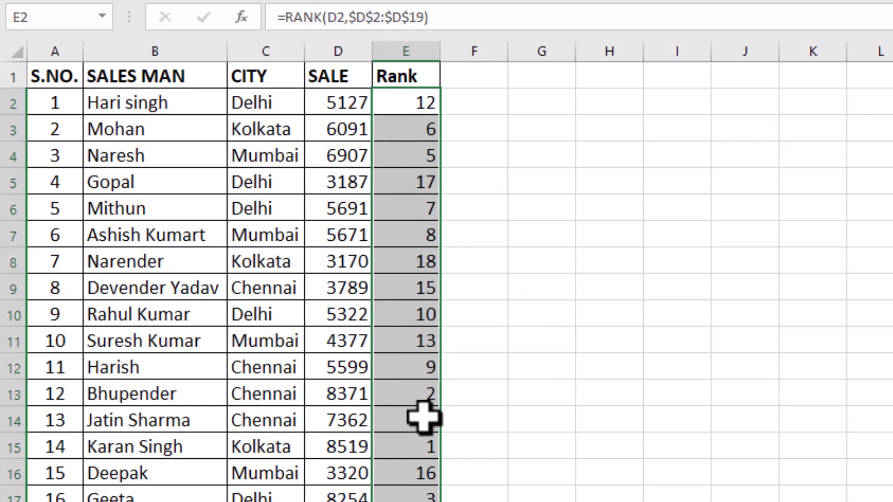
Step: Check the highest and lowest ranks in the Rank column and examine the Delhi entries in the City column
left_click(421, 445)
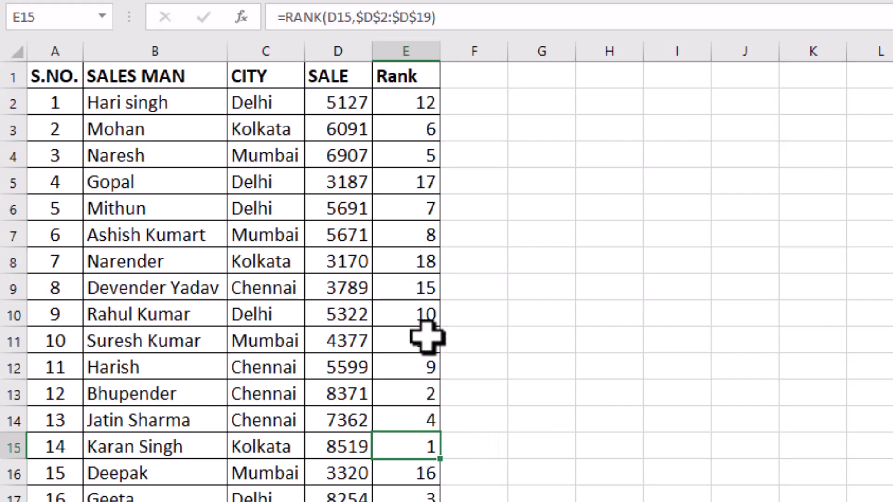
left_click(421, 263)
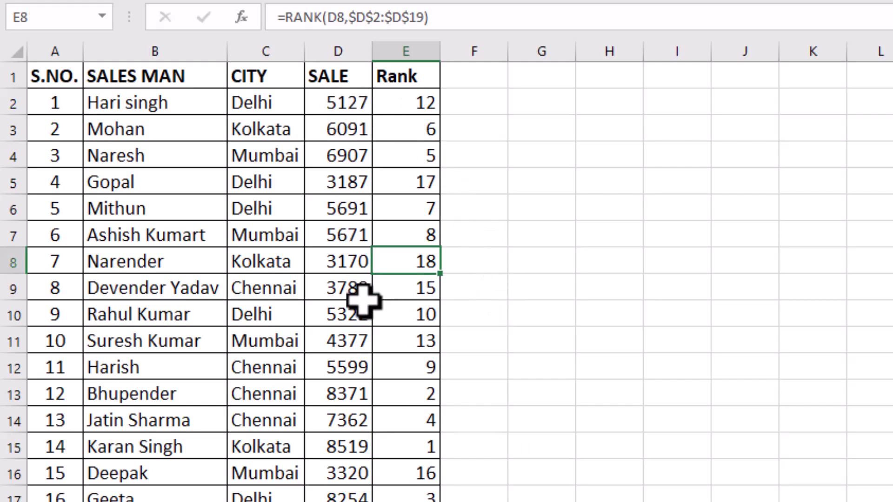
left_click(288, 109)
left_click(279, 179)
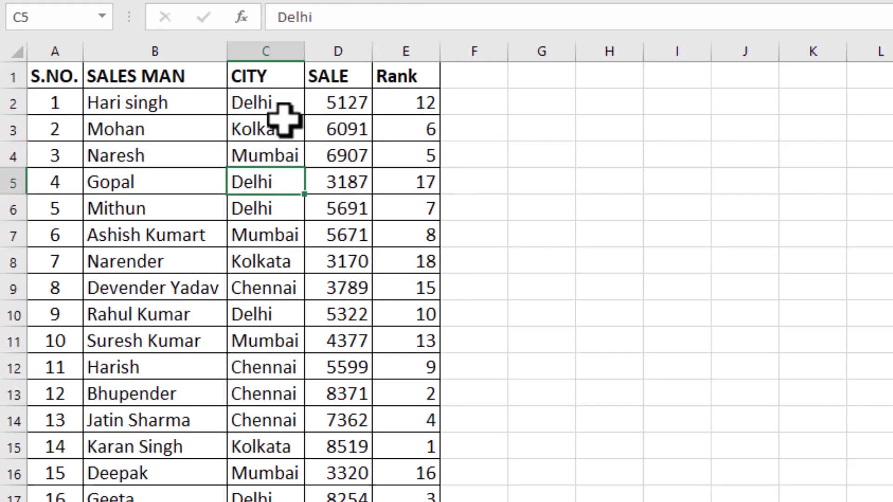
left_click(286, 109)
left_click(279, 211)
left_click(279, 186)
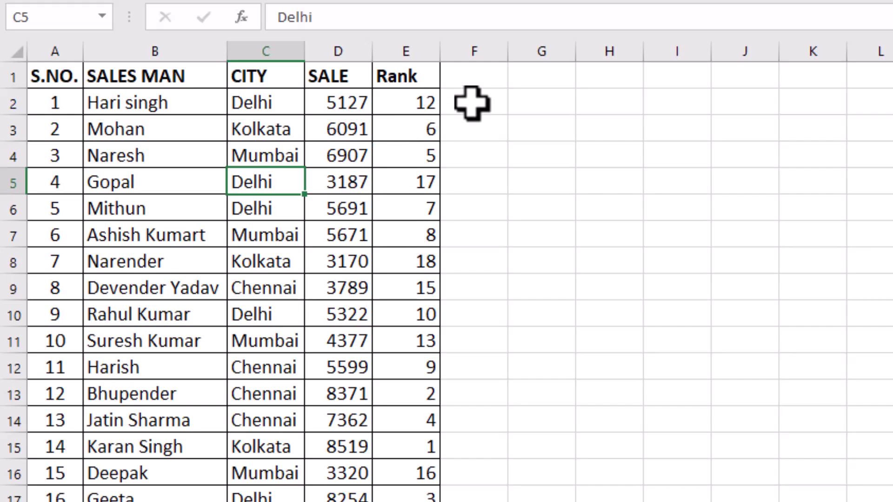
left_click(279, 108)
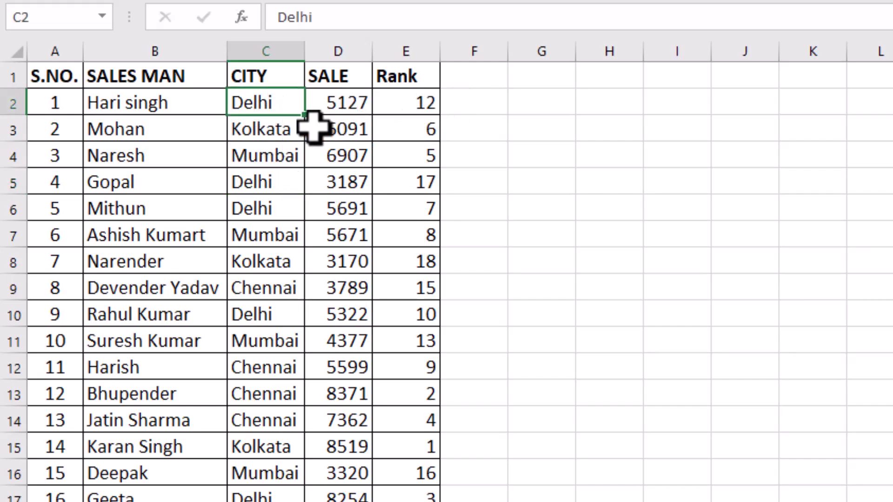
left_click(488, 110)
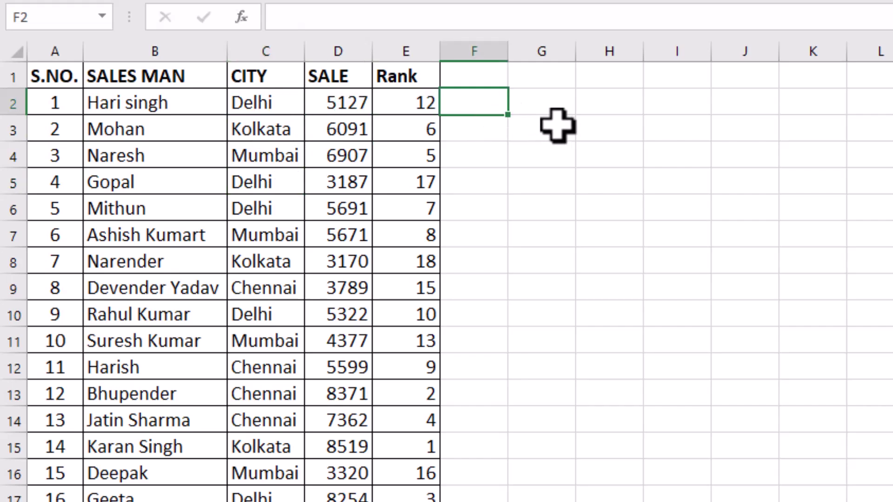
type("=")
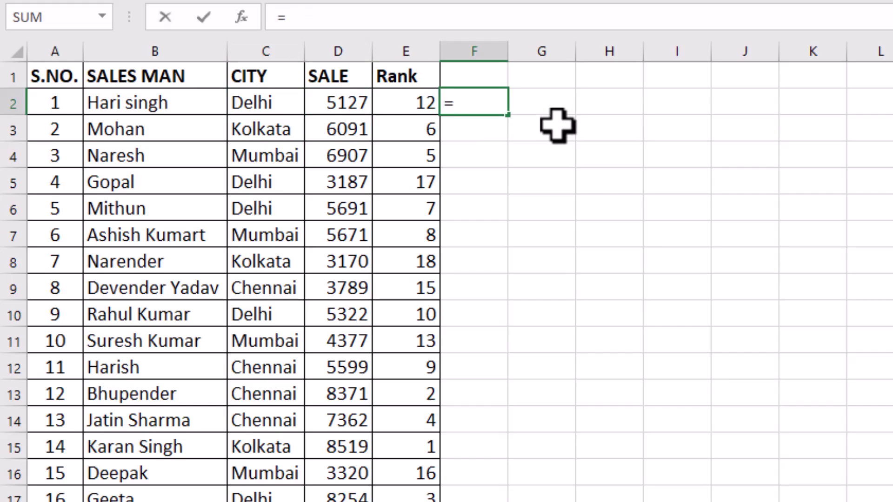
type("rankif")
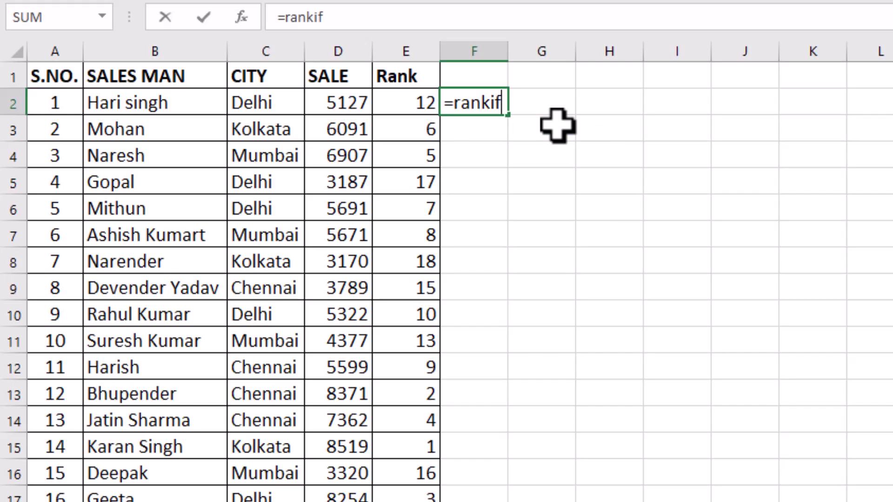
key("Escape")
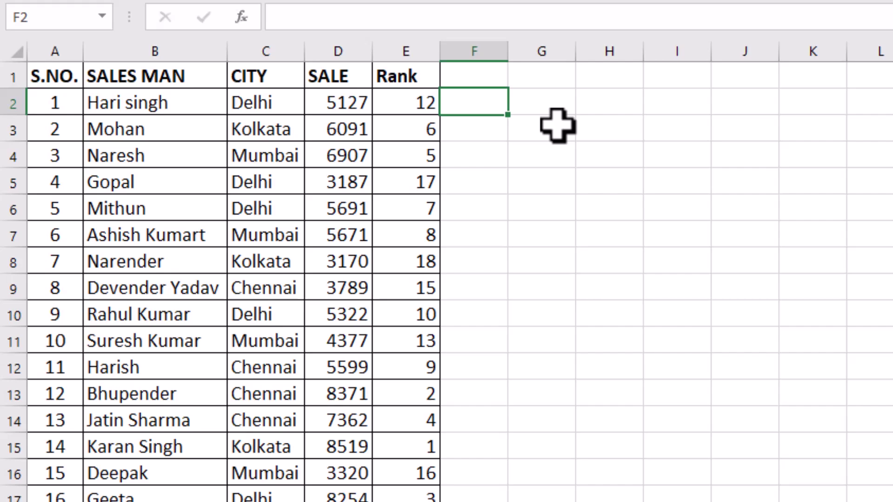
Step: Enter =SUMPRODUCT((D2<=$D$2:$D$19)) in F2 to count the sales at or above the first salesman's amount
type("=sum")
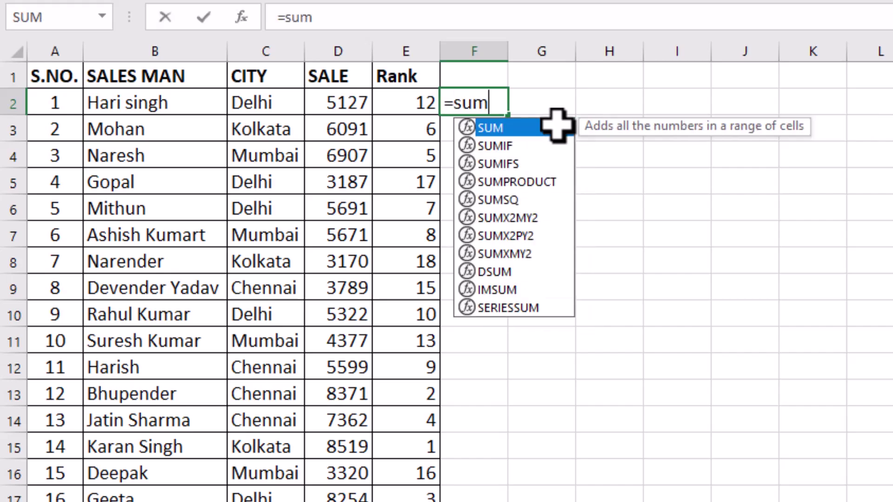
type("product")
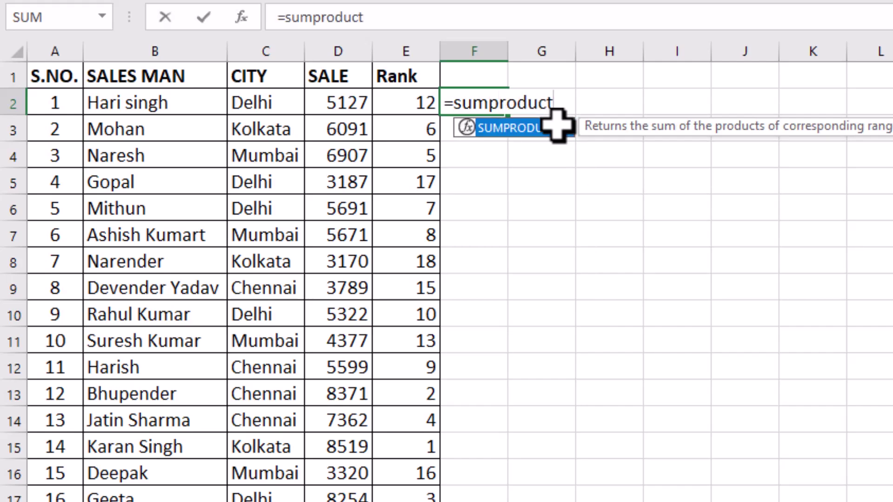
type("((")
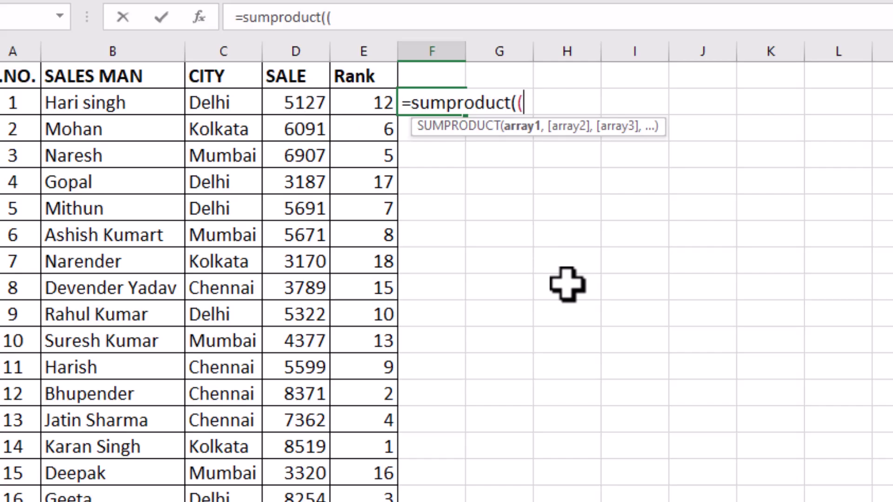
left_click(290, 103)
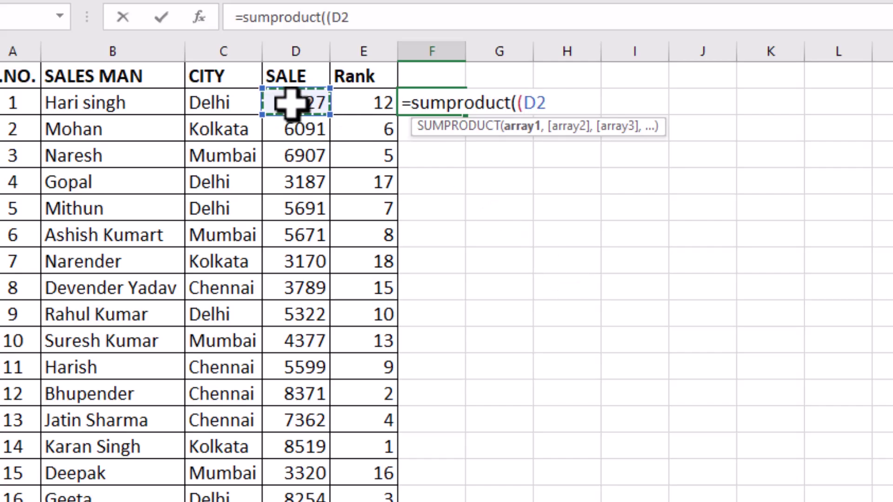
type("<")
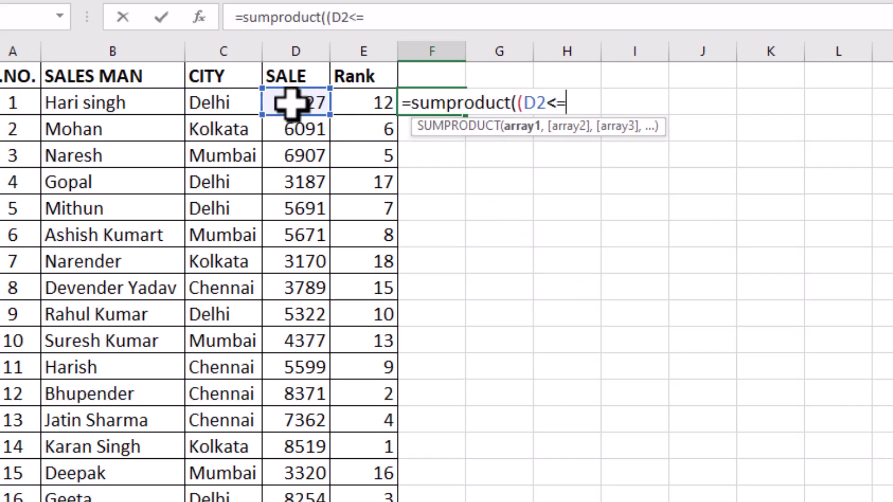
type("=")
left_click_drag(290, 103, 320, 501)
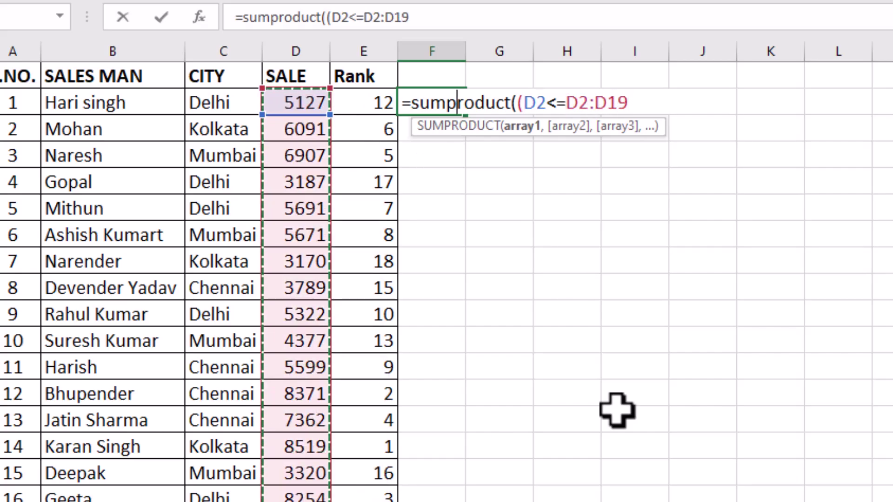
key("F4")
type(")")
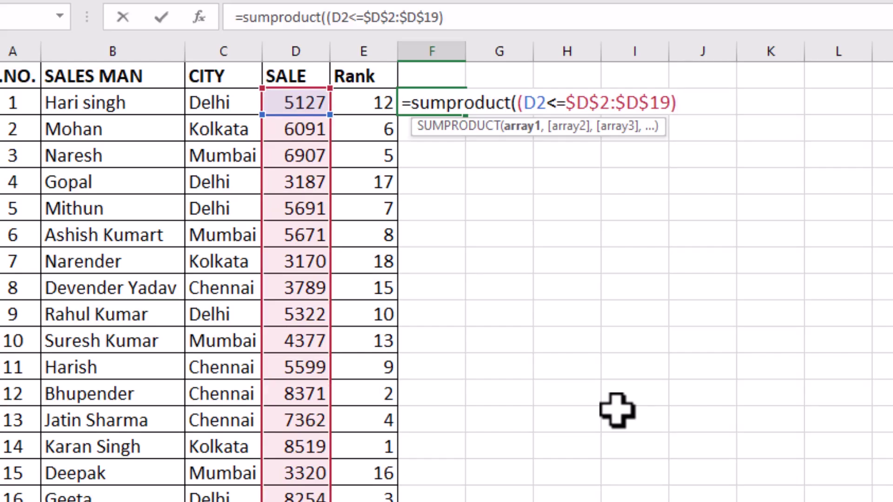
type(")")
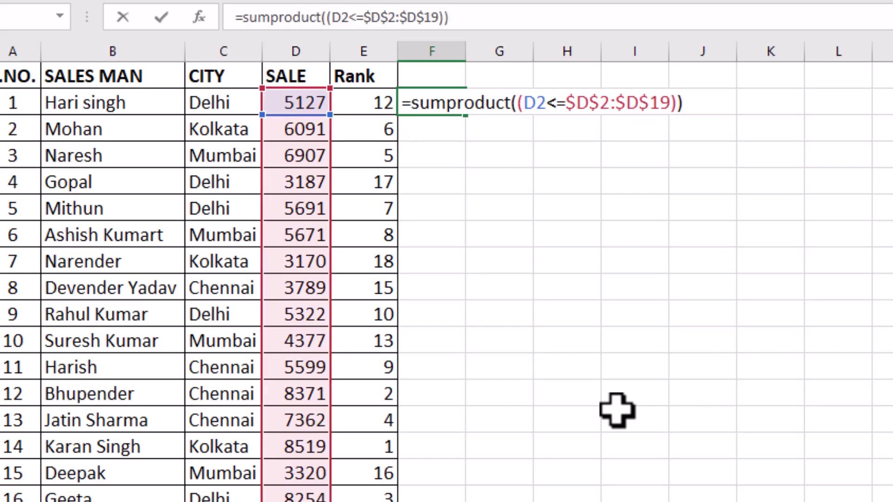
key("Return")
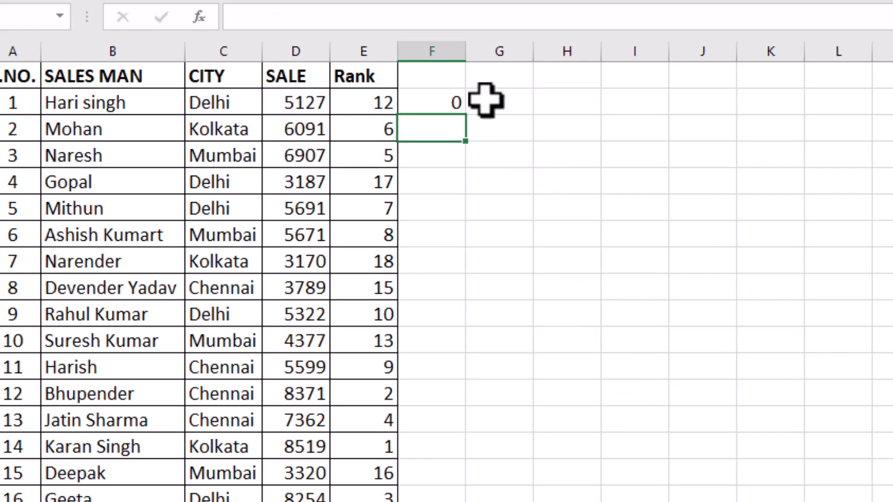
Step: Edit the F2 formula to multiply the comparison by 1, as =SUMPRODUCT((D2<=$D$2:$D$19)*1)
left_click(453, 101)
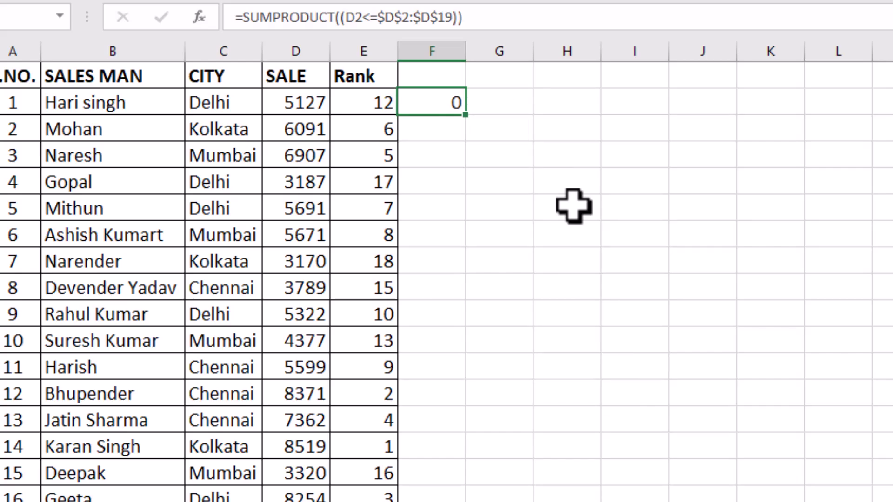
key("F2")
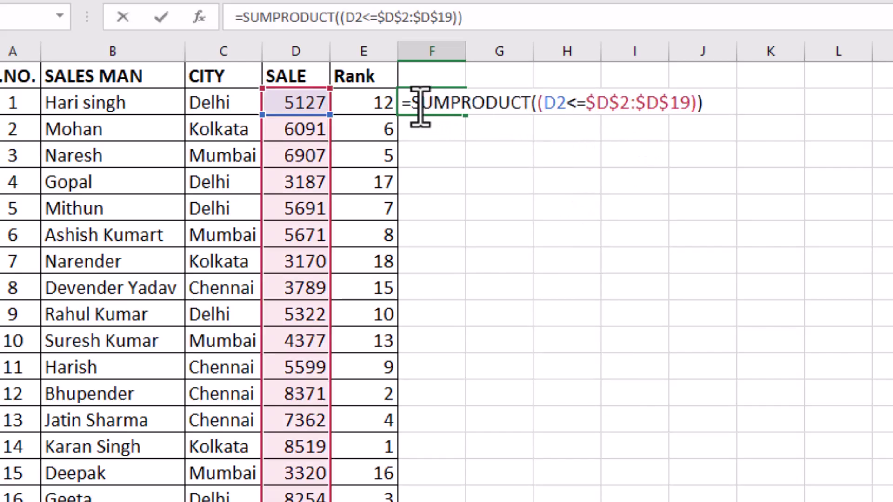
left_click(701, 104)
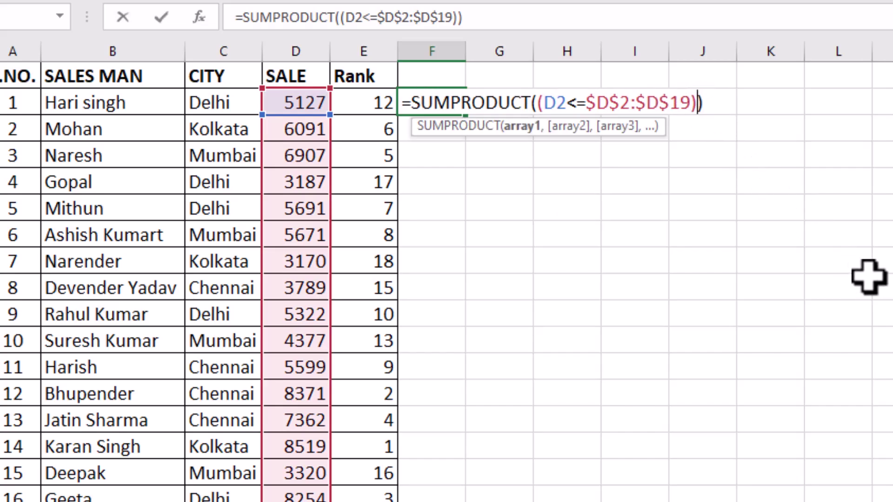
type("*1")
key("Return")
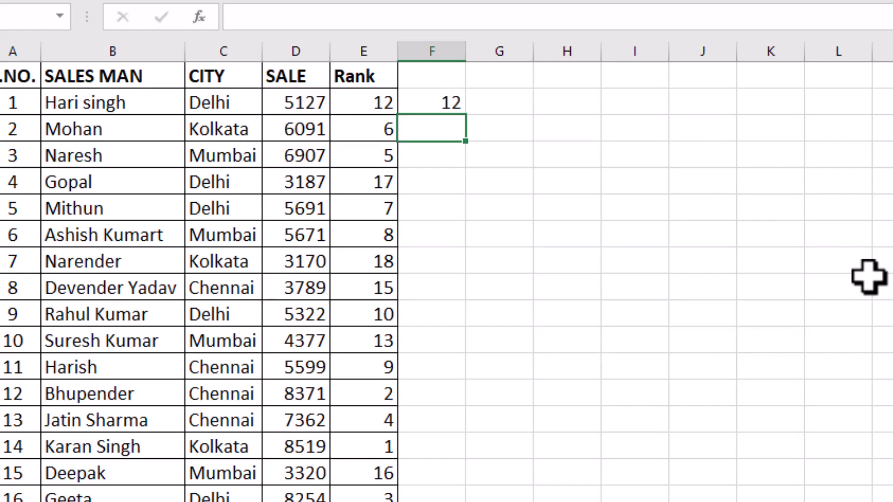
Step: Copy the SUMPRODUCT formula from F2 down alongside the table rows and compare it with the RANK result in row 5
left_click(458, 107)
left_click_drag(472, 119, 471, 500)
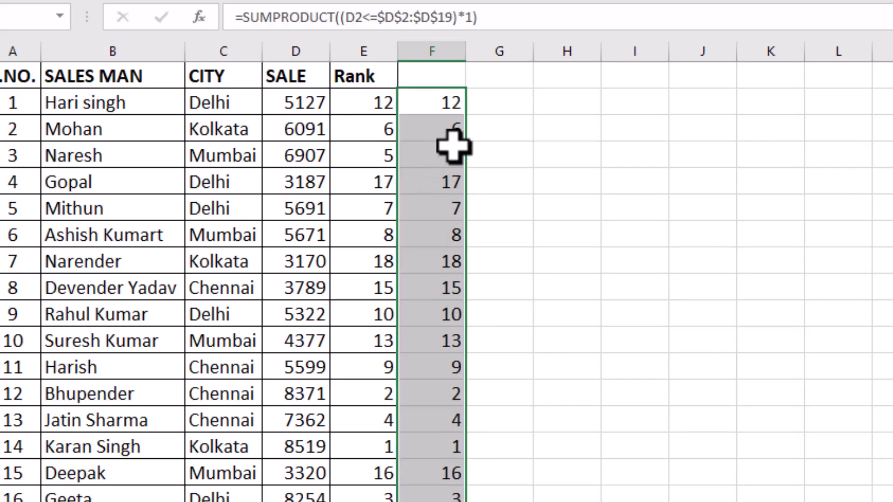
left_click(454, 196)
left_click(376, 187)
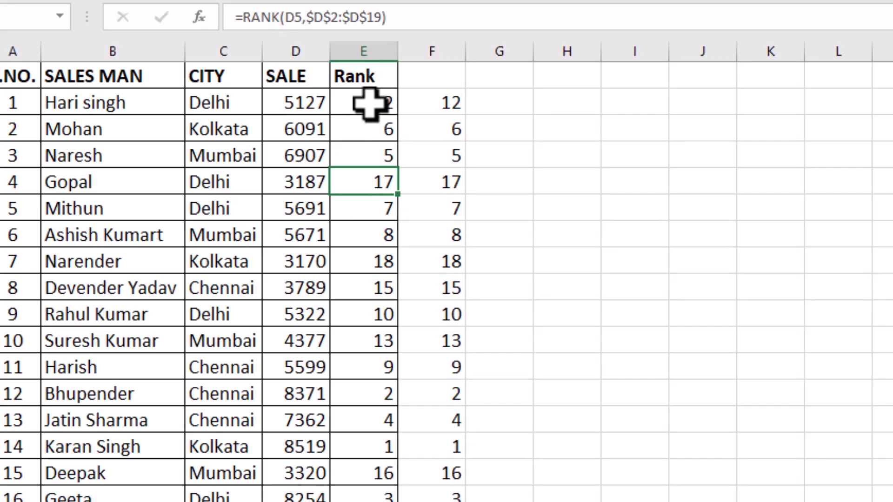
Step: Extend the F2 formula with a city comparison as second array: =SUMPRODUCT((D2<=$D$2:$D$19)*1,(C2<=$C$2:$C$19)*1)
left_click_drag(370, 103, 367, 395)
left_click_drag(437, 108, 437, 295)
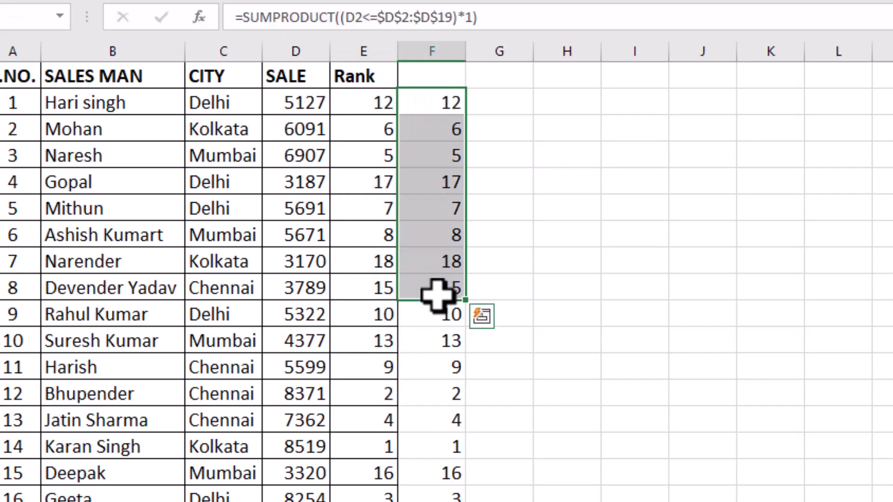
left_click(437, 104)
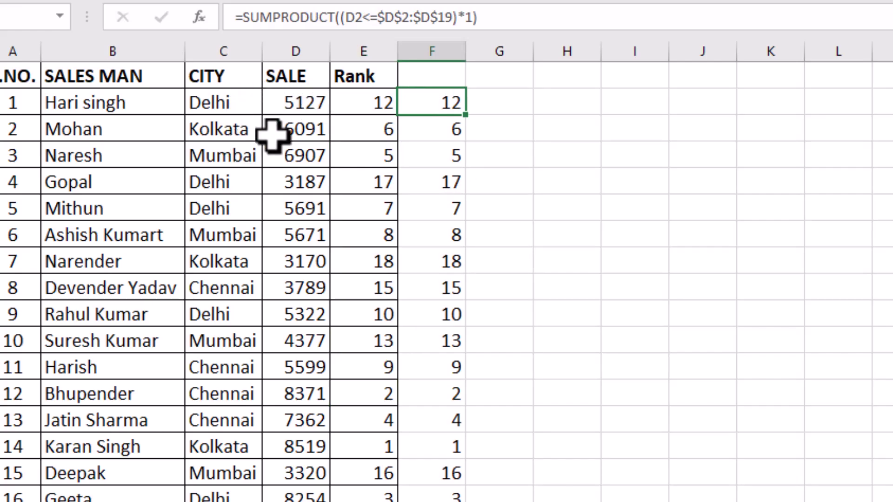
key("F2")
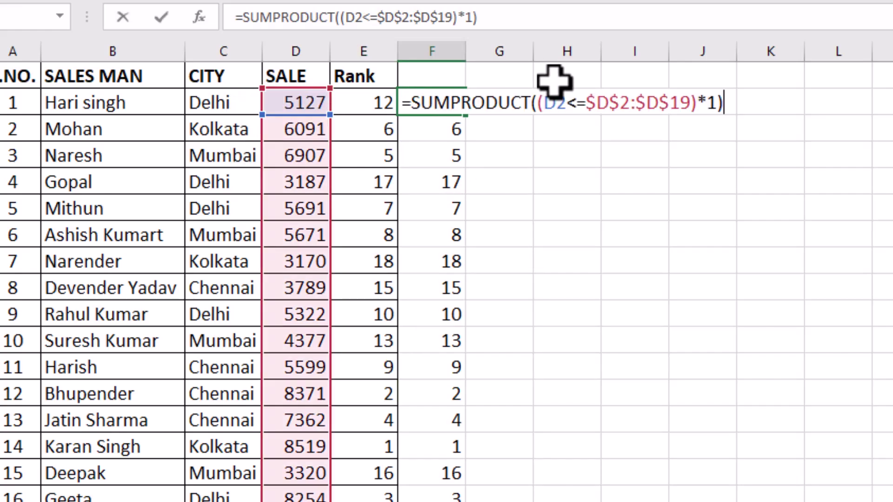
left_click(715, 103)
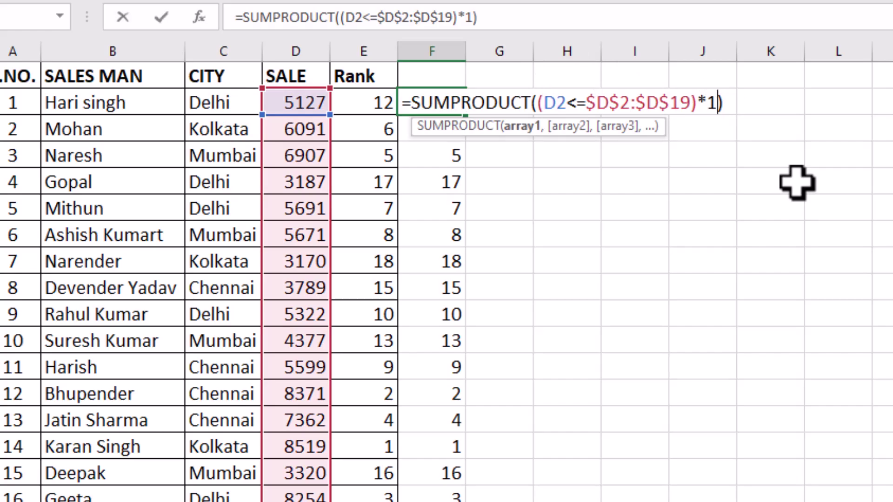
type(",")
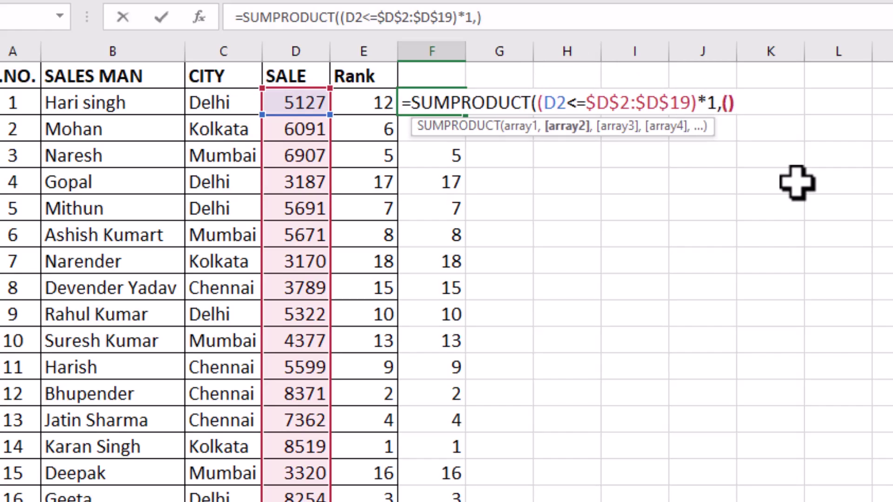
type("(")
left_click(219, 98)
type("<=")
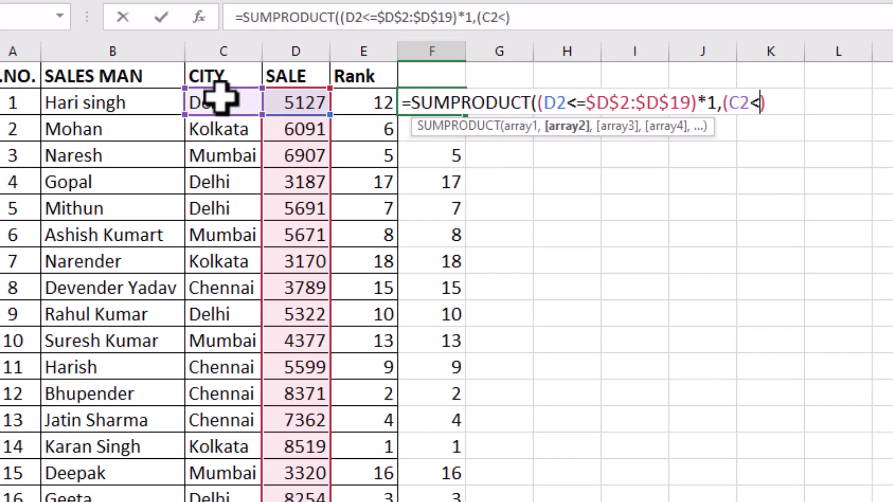
left_click_drag(220, 98, 218, 500)
key("F4")
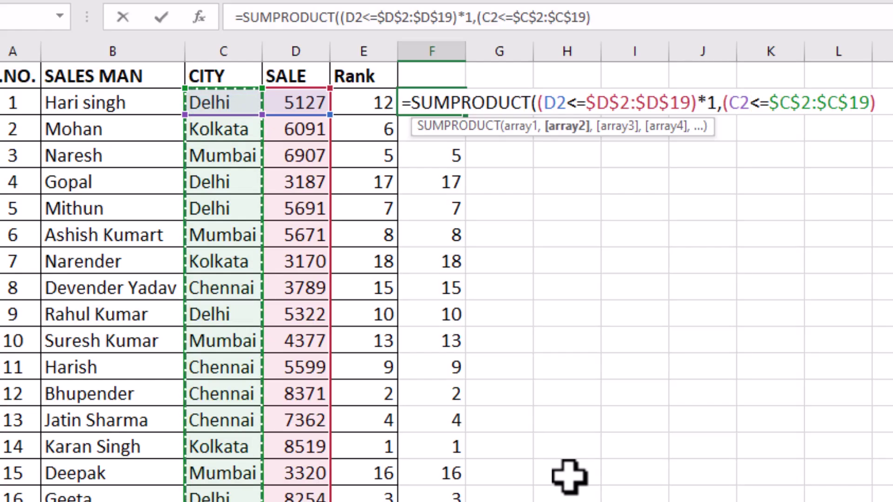
type(")")
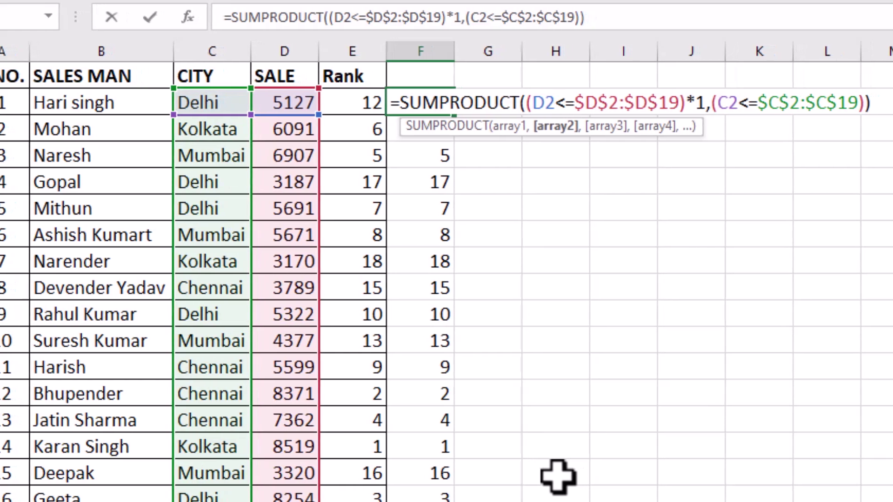
type("*1")
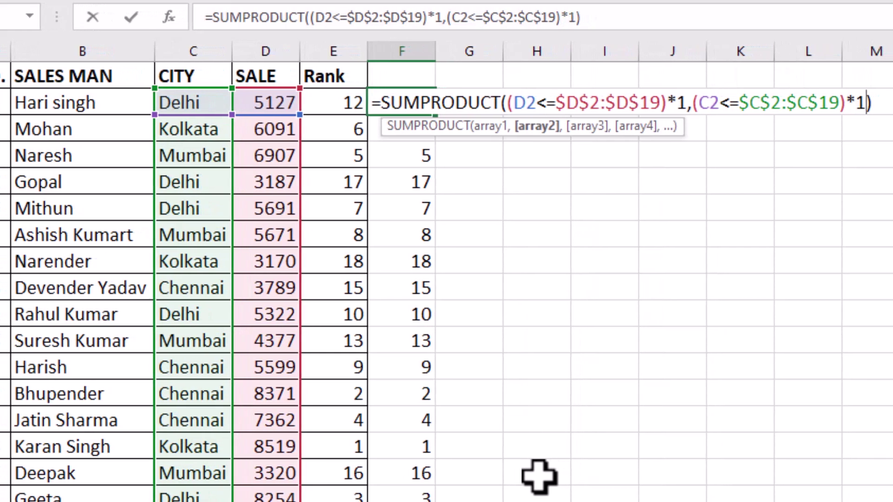
key("Return")
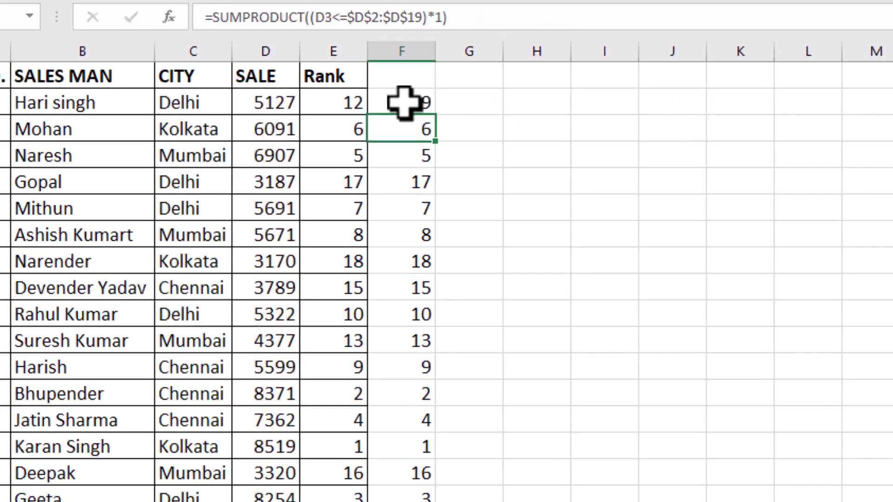
Step: Copy the two-condition SUMPRODUCT formula from F2 down column F and check the results in several rows
left_click_drag(402, 104, 405, 499)
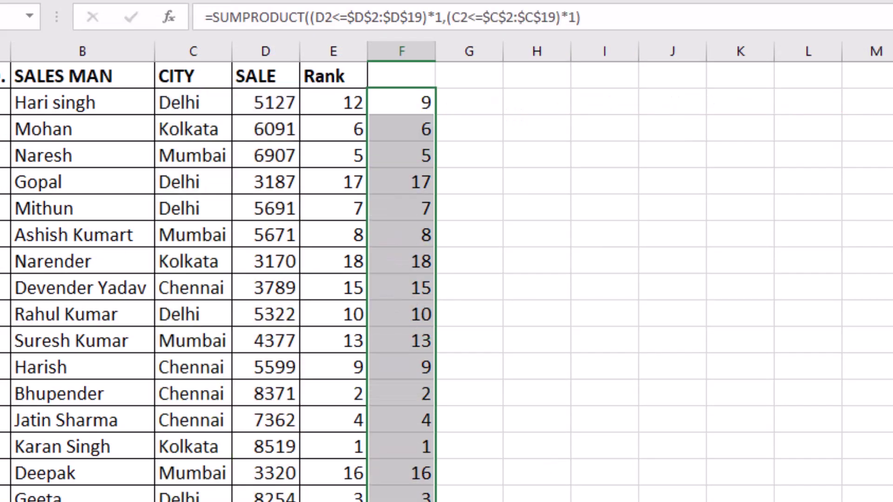
key("ctrl+d")
left_click(424, 237)
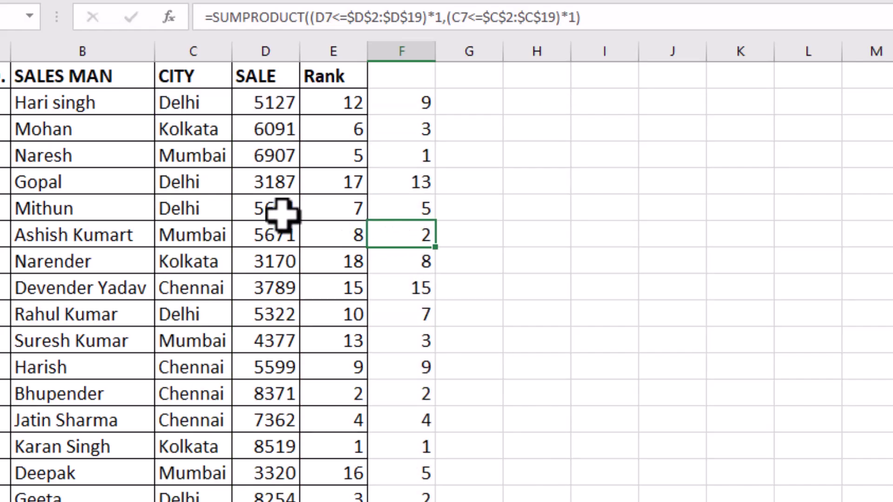
left_click(392, 193)
left_click(409, 109)
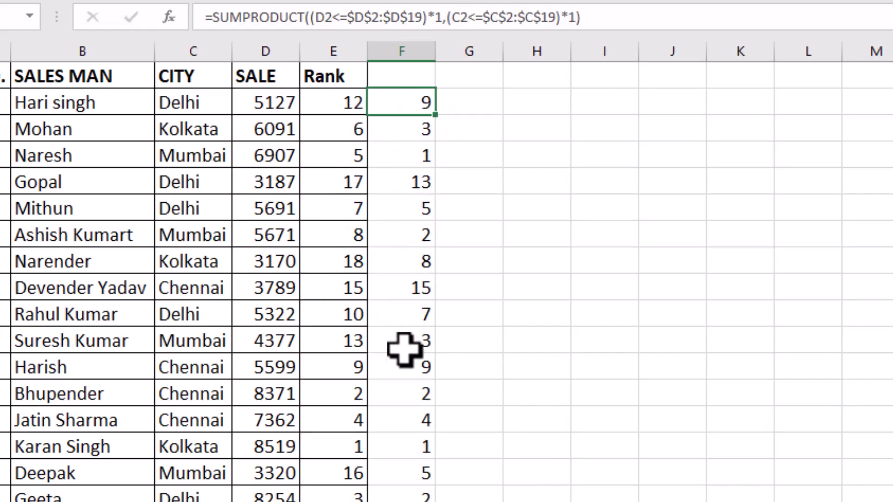
left_click(405, 368)
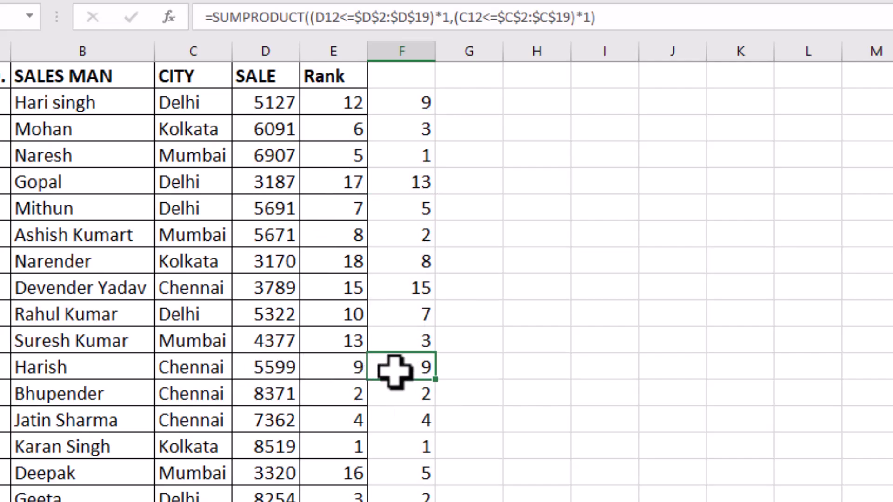
Step: Replace the sale cell and sale range in the F2 formula with the parameter names s and sr
key("ctrl+Up")
key("F2")
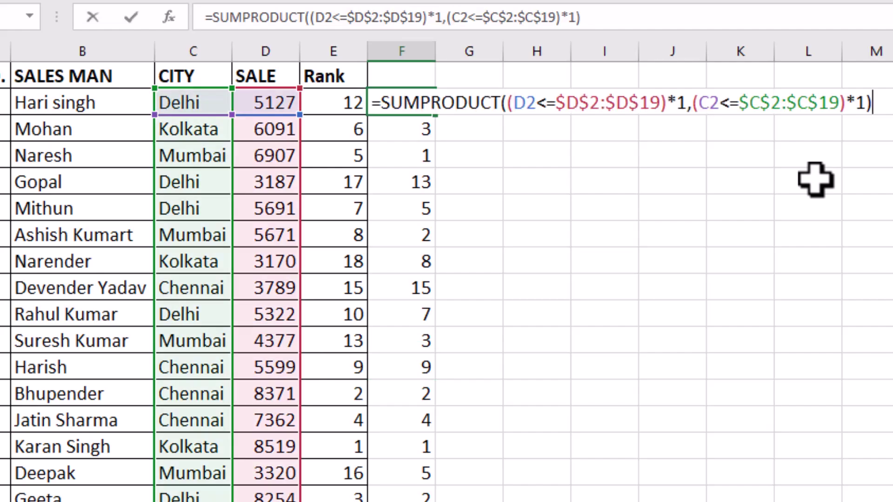
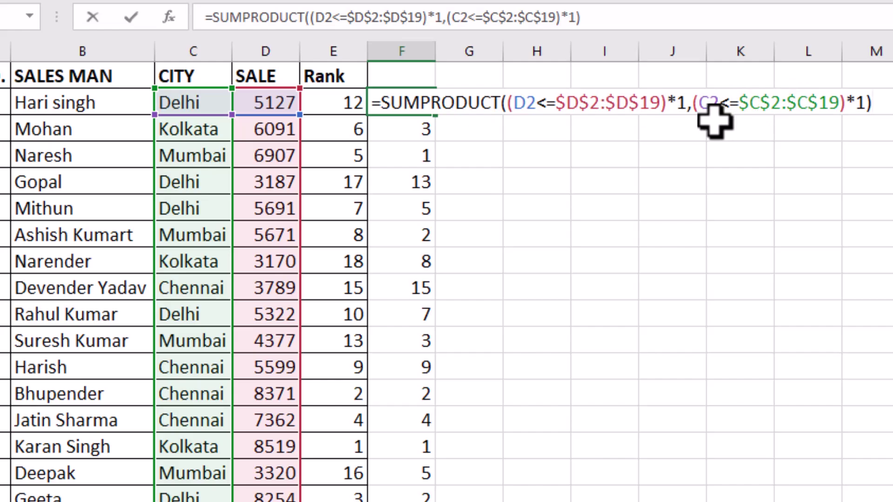
left_click(539, 103)
key("BackSpace")
key("BackSpace")
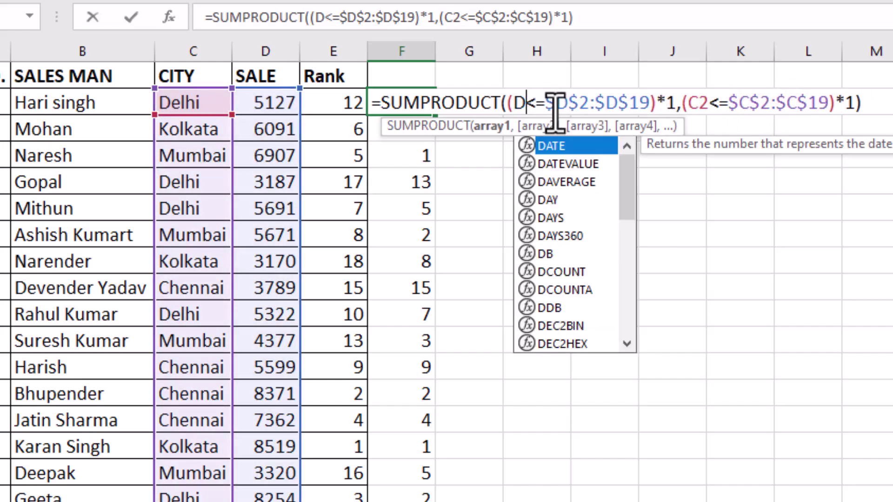
type("s")
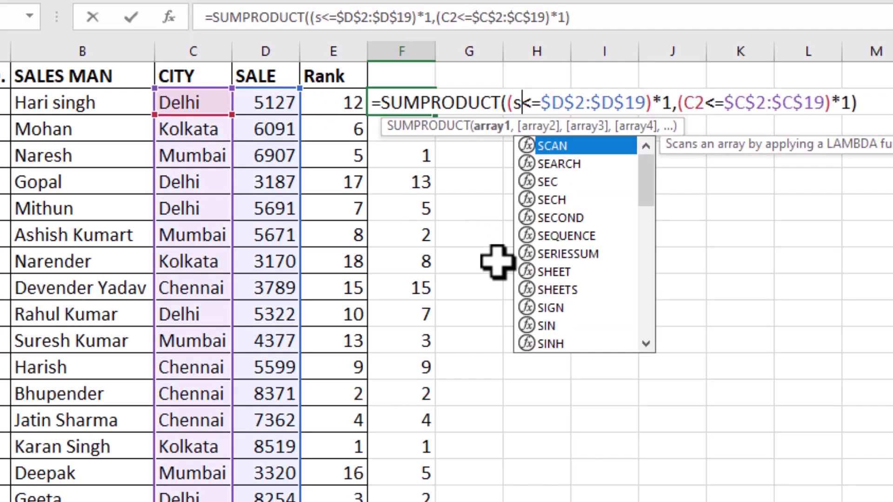
left_click(645, 103)
key("BackSpace")
key("BackSpace")
key("BackSpace")
key("BackSpace")
key("BackSpace")
key("BackSpace")
key("BackSpace")
key("BackSpace")
key("BackSpace")
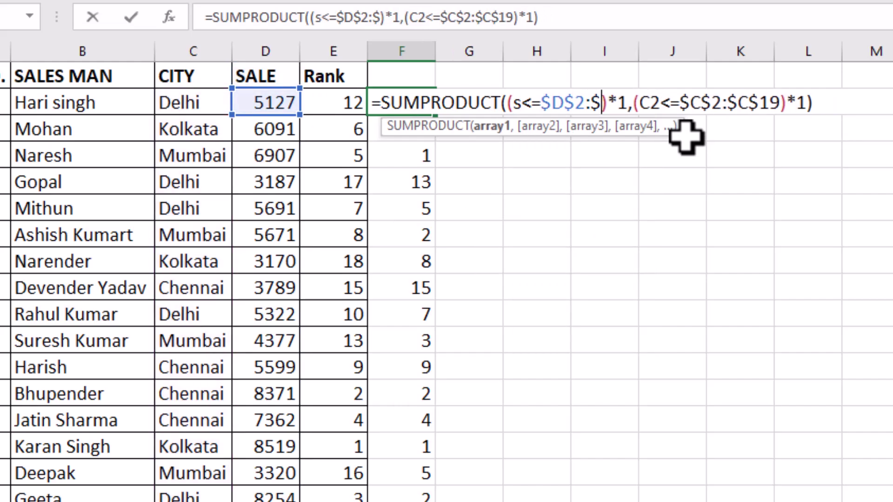
key("BackSpace")
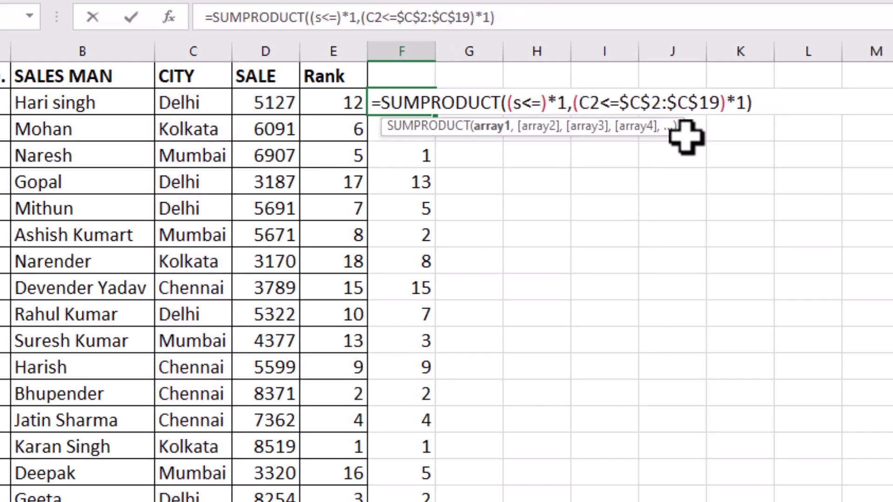
type("sr")
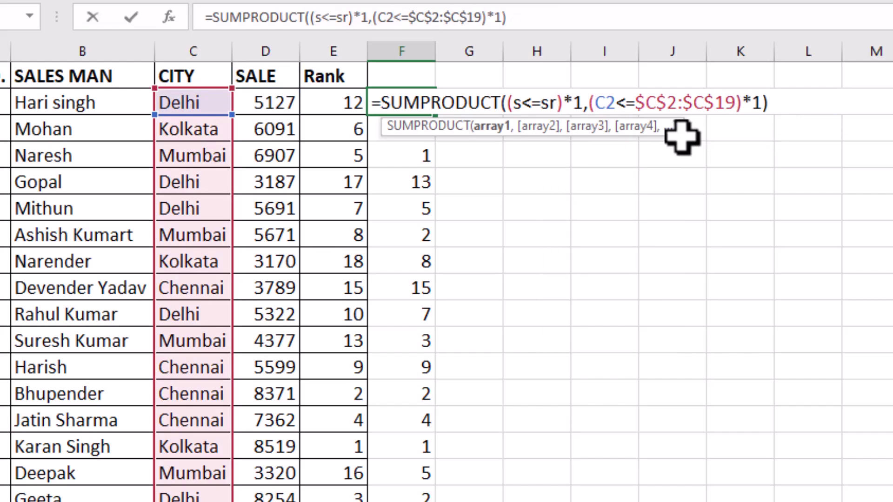
Step: Replace the city cell and city range in the F2 formula with c and sr, making the second condition (c<=sr)*1
left_click(617, 105)
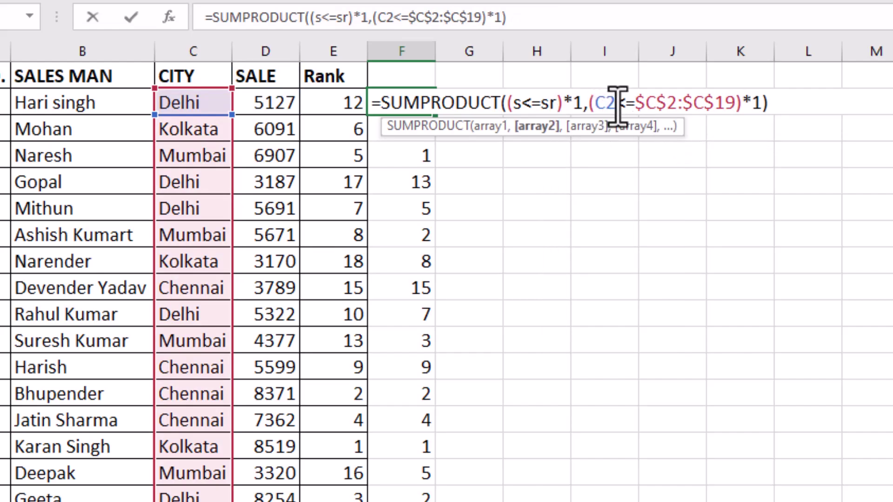
key("BackSpace")
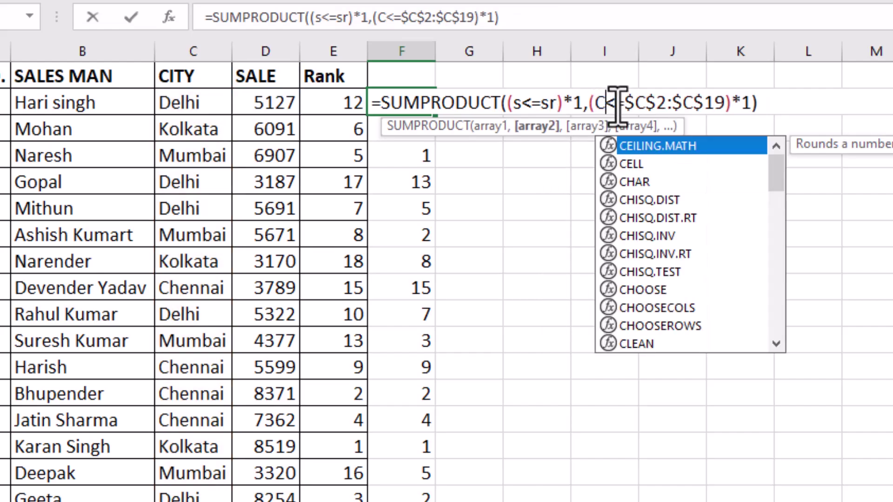
left_click(720, 102)
key("BackSpace")
key("BackSpace")
key("BackSpace")
key("BackSpace")
key("BackSpace")
key("BackSpace")
key("BackSpace")
key("BackSpace")
key("BackSpace")
key("BackSpace")
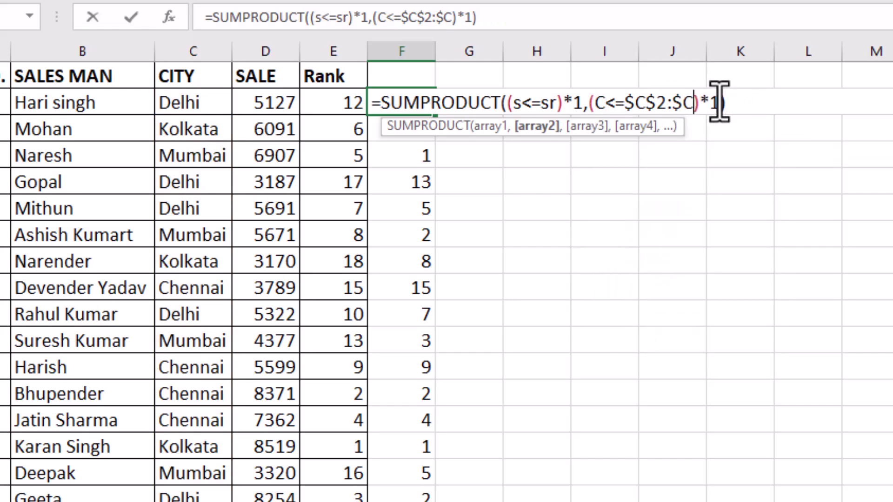
type("sr")
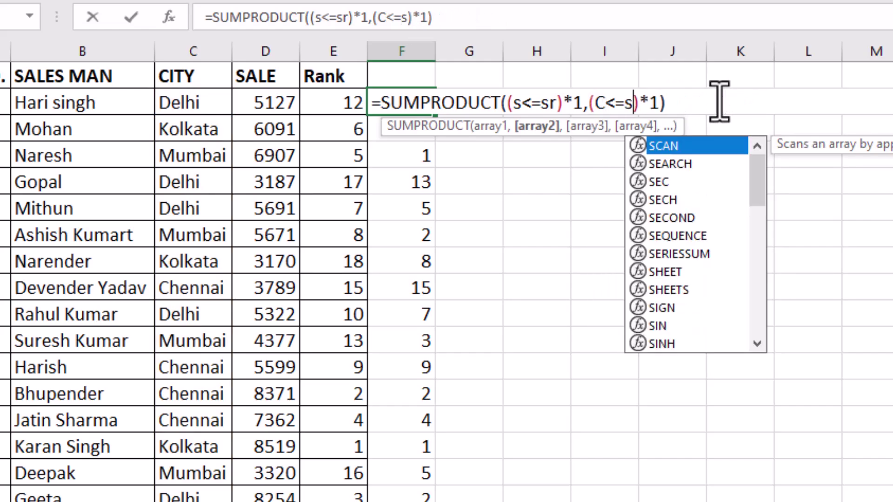
double_click(599, 102)
type("r")
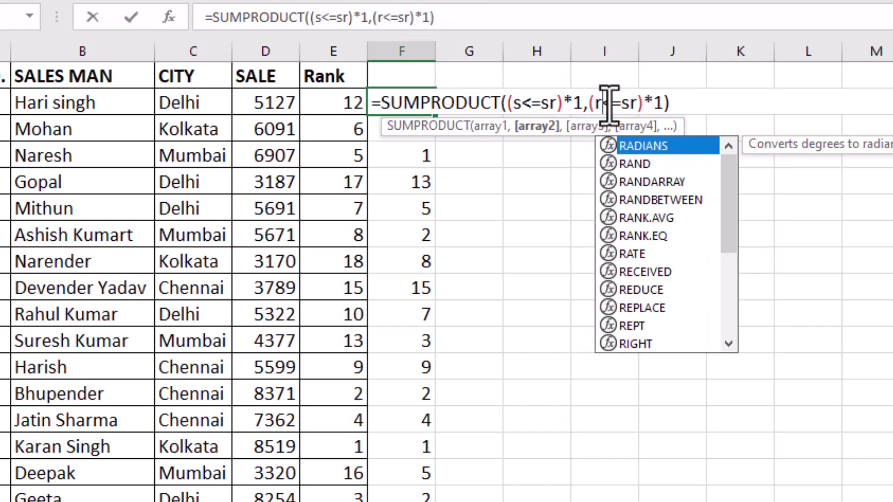
key("BackSpace")
type("c")
Step: Wrap the F2 formula in a LAMBDA with parameters s, sr, c and cr: =LAMBDA(s,sr,c,cr,SUMPRODUCT((s<=sr)*1,(c<=sr)*1))
left_click(381, 102)
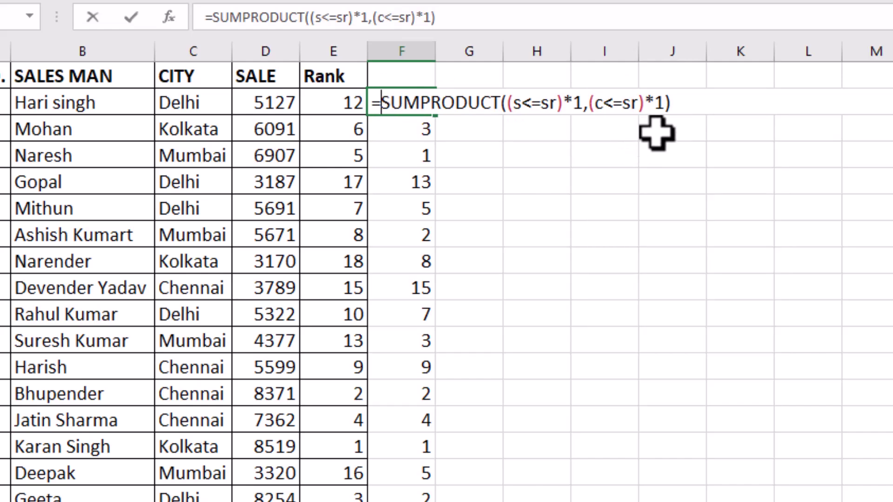
type("lambda")
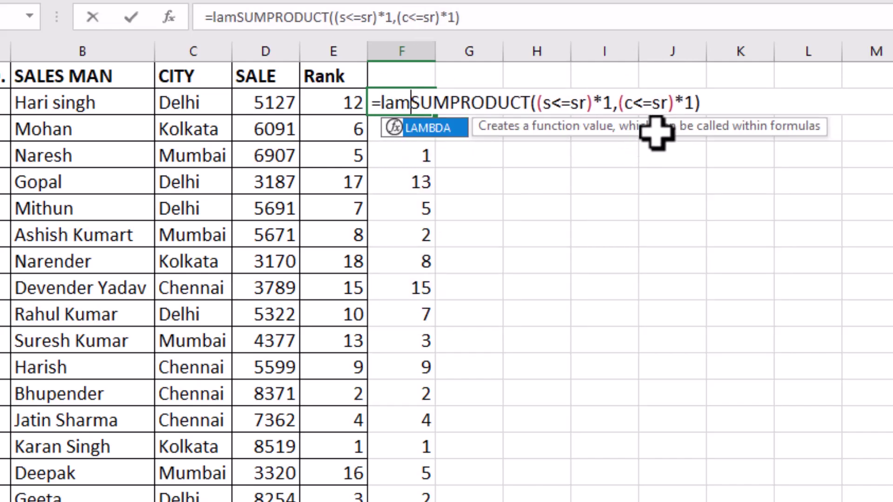
type("(")
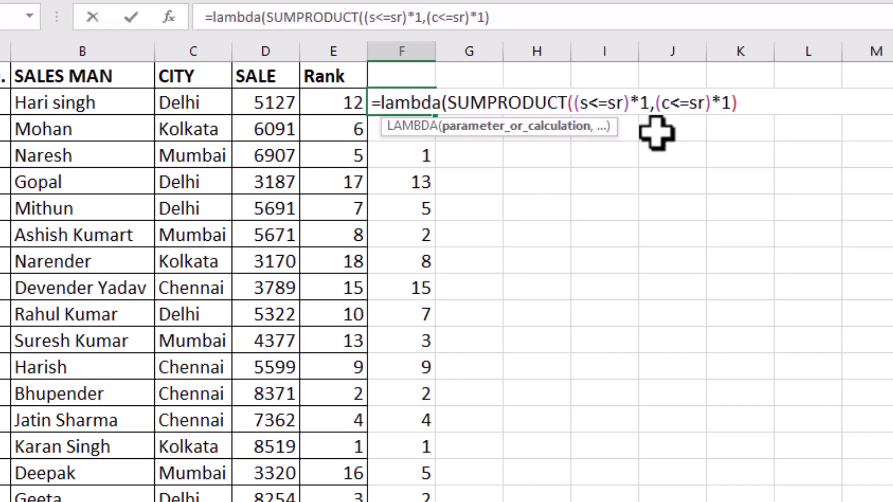
type("s,sr,c")
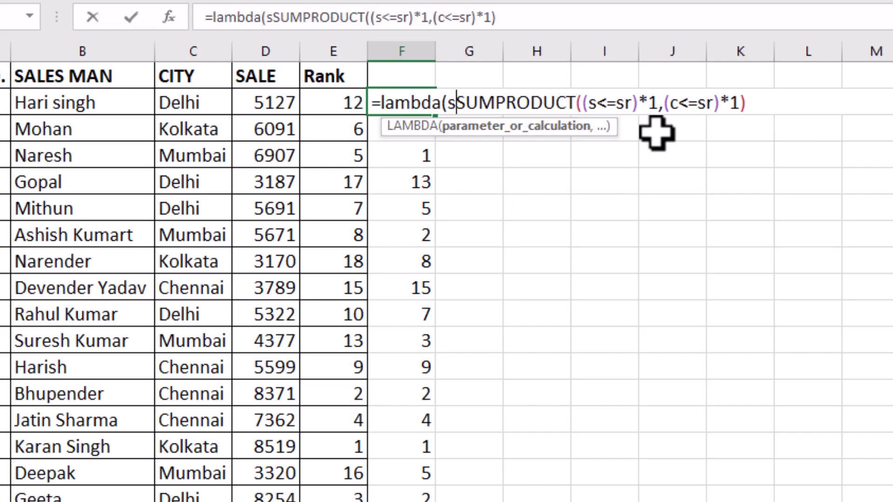
type(",cr,")
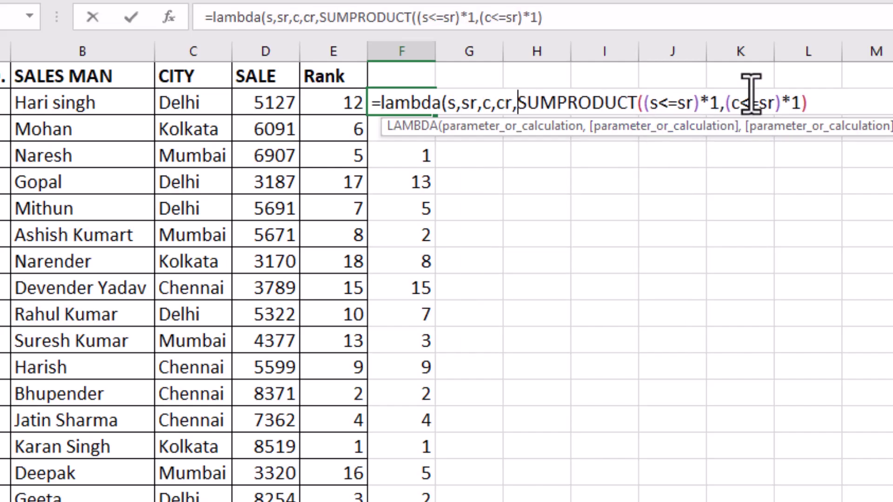
left_click(808, 101)
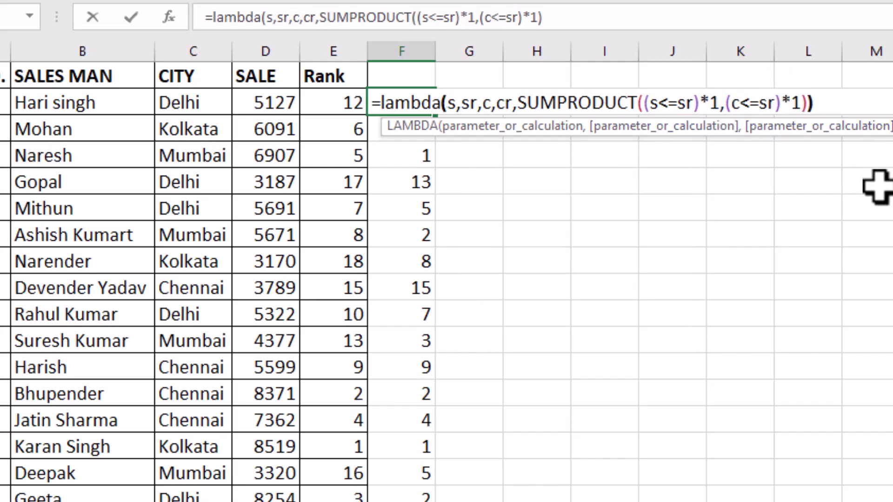
type(")")
key("Return")
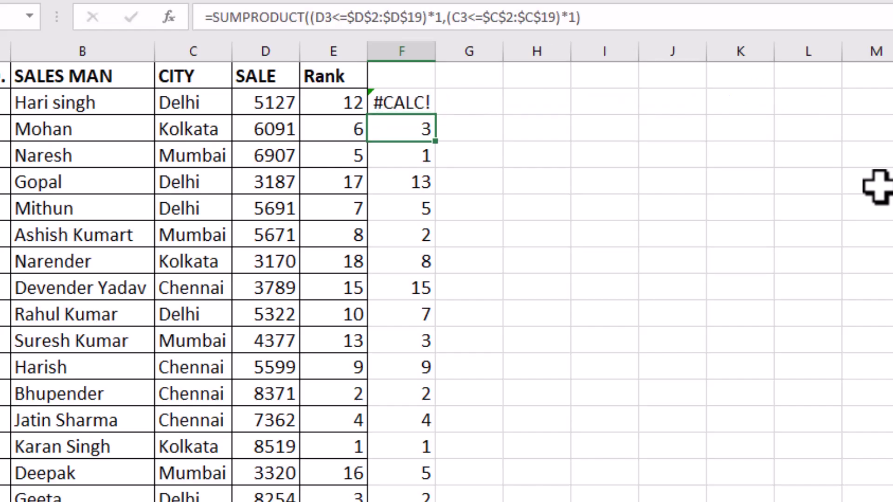
Step: Define the workbook-scope name Rankif that refers to the LAMBDA formula copied from F2
key("Up")
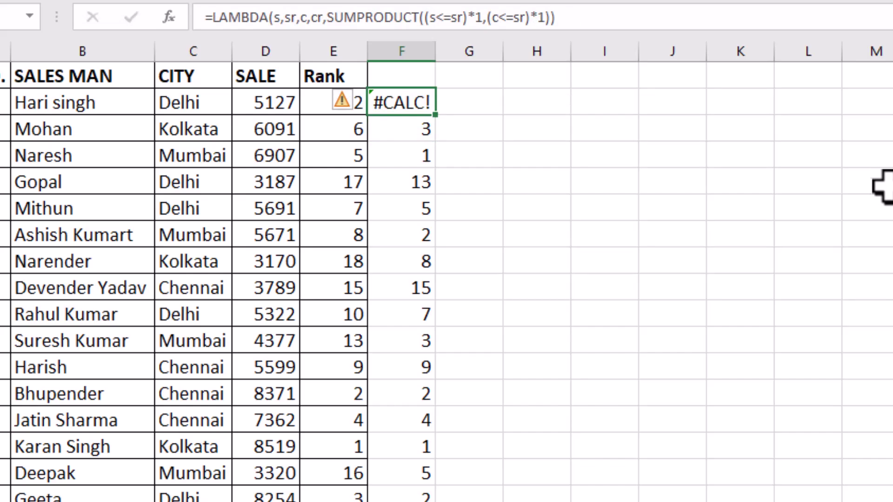
key("F2")
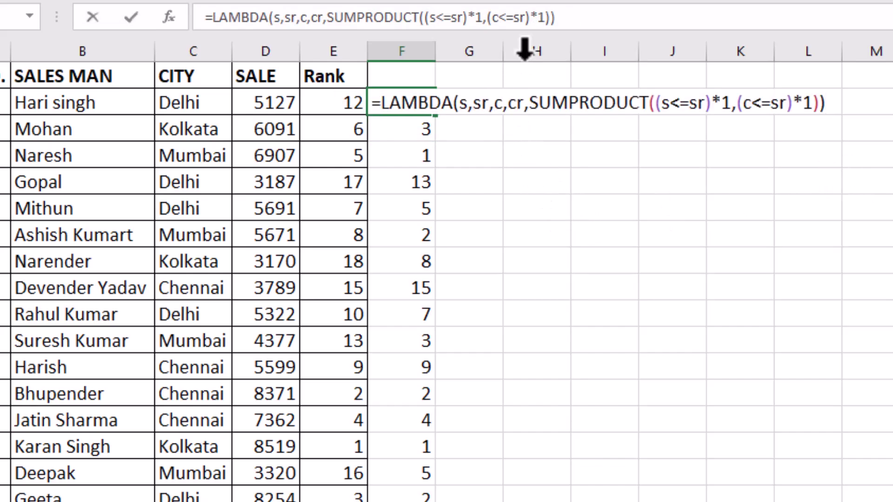
left_click_drag(878, 111, 389, 114)
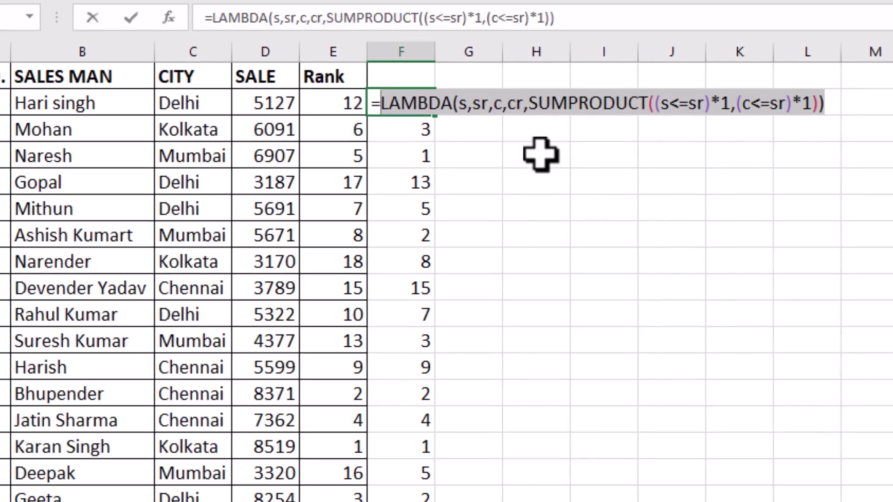
key("Escape")
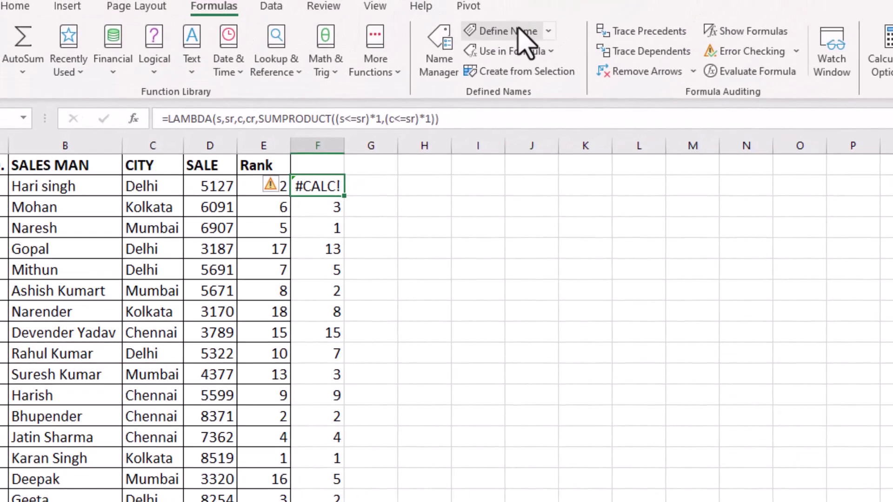
left_click(520, 31)
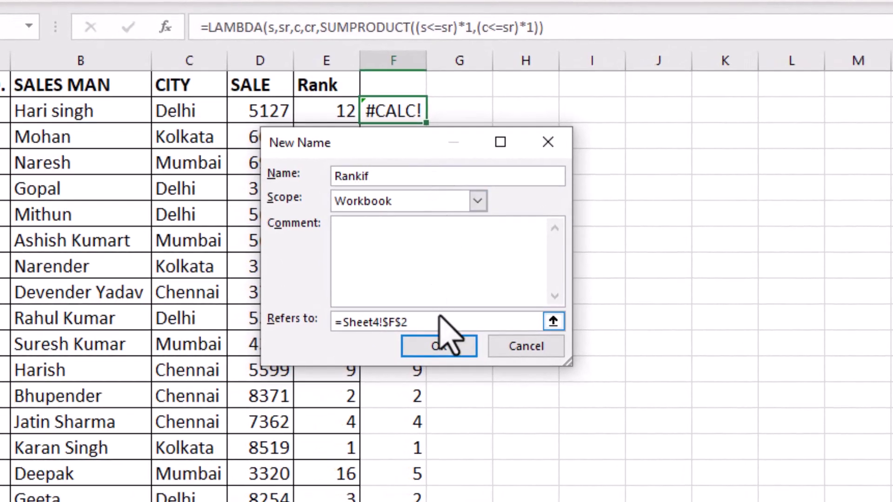
left_click_drag(442, 320, 346, 322)
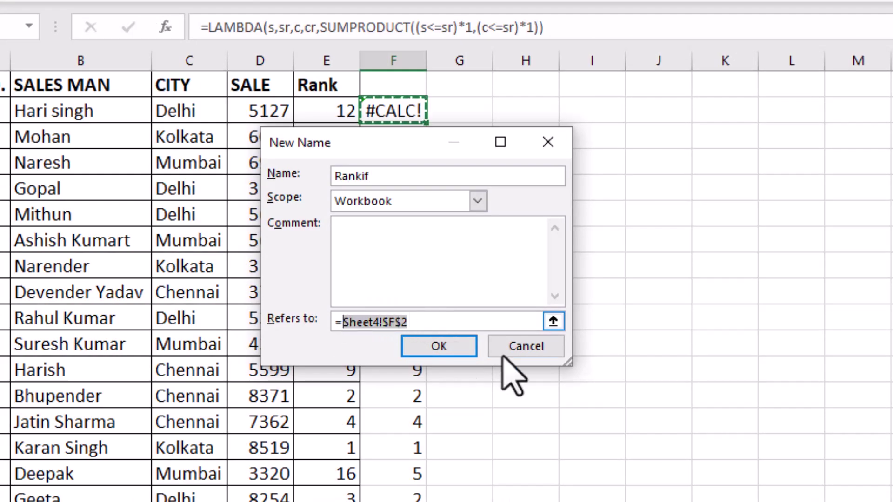
key("BackSpace")
key("ctrl+v")
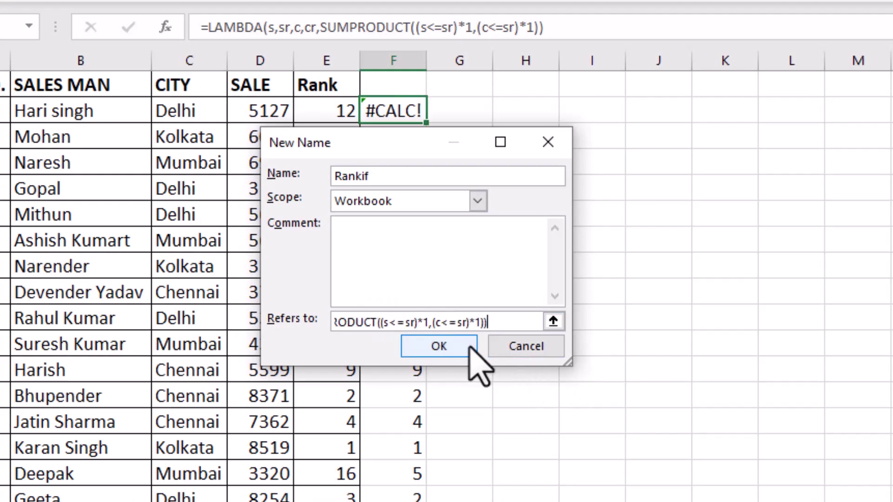
left_click(448, 350)
Step: Check in cell G2 which arguments the Rankif function asks for, without keeping the formula
left_click(460, 117)
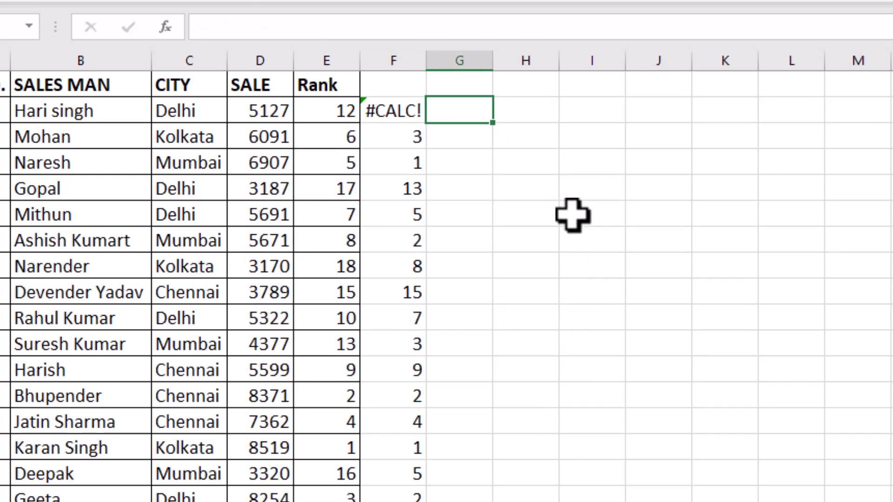
type("=rankif")
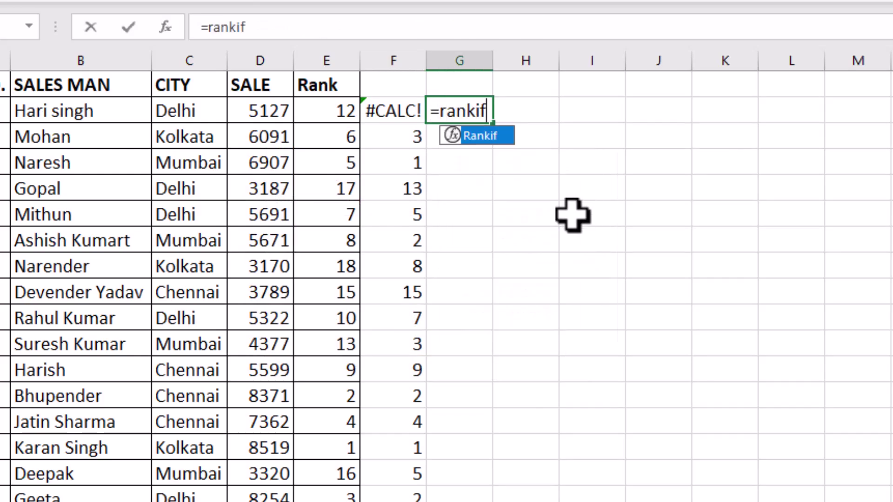
type("(")
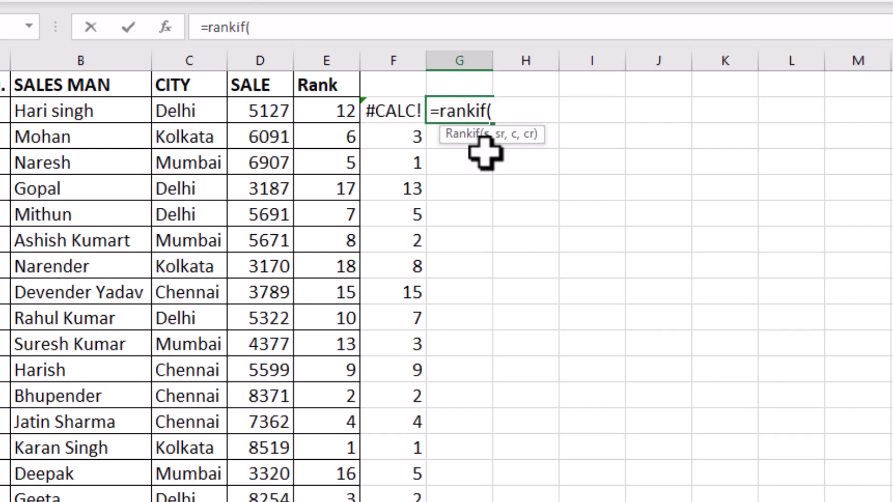
key("Escape")
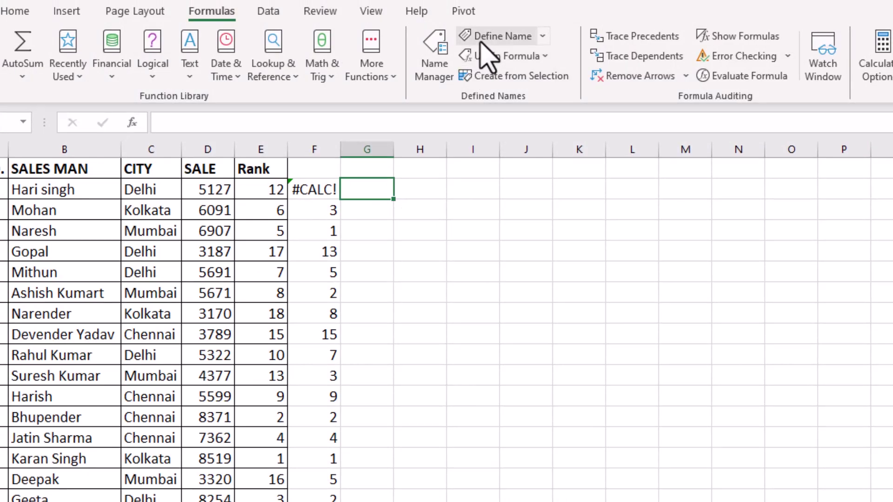
Step: Add the comment "s=Sale, sr= sale range, c= City, cr=City range" to the defined name Rankif
left_click(432, 63)
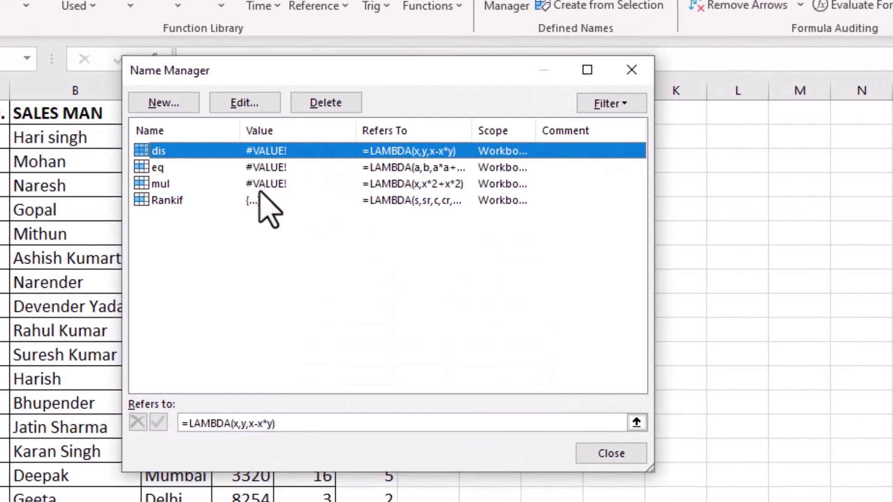
left_click(141, 235)
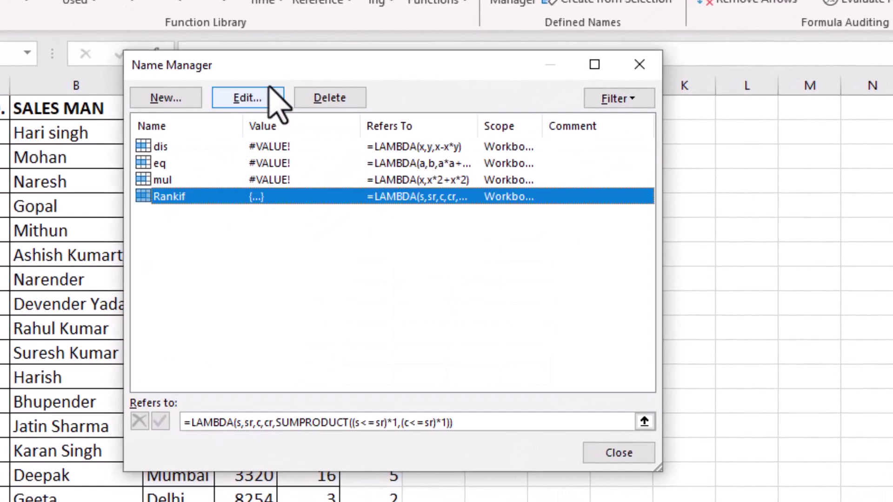
left_click(253, 99)
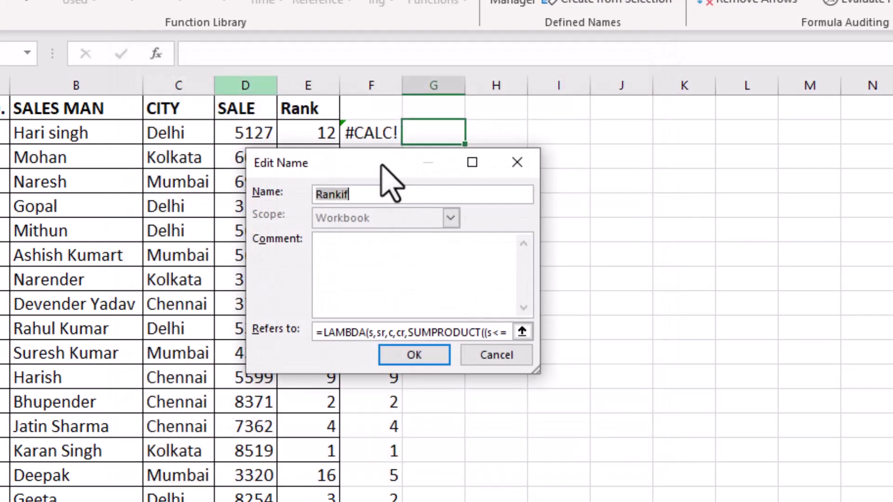
left_click_drag(379, 163, 560, 172)
left_click(535, 261)
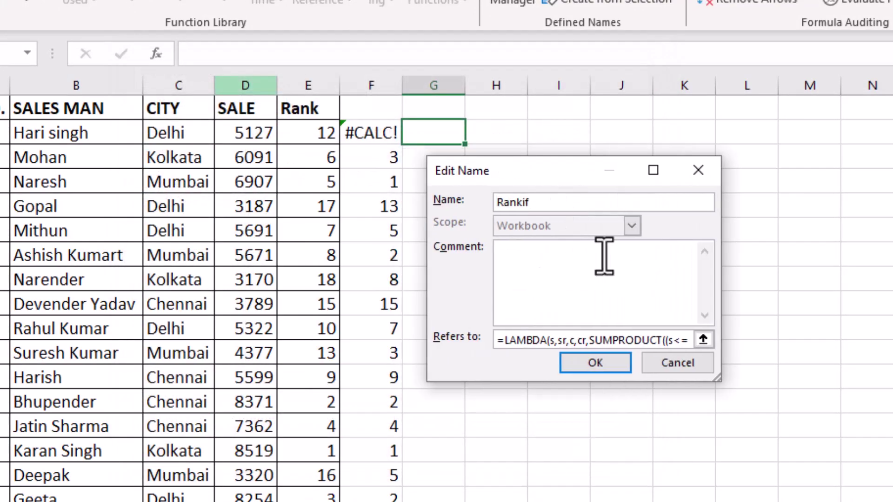
type("s=Sale, sr= salr")
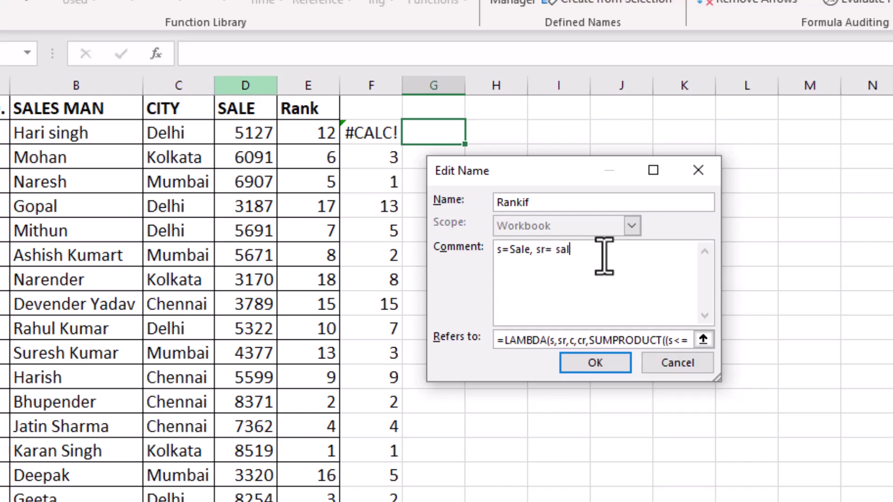
key("BackSpace")
key("BackSpace")
type("e range, c= City, cr=City")
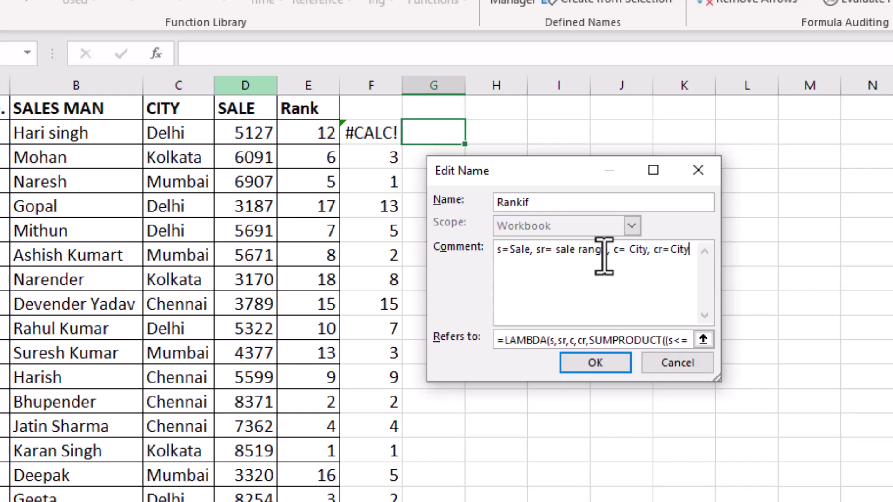
type(" range")
left_click(617, 368)
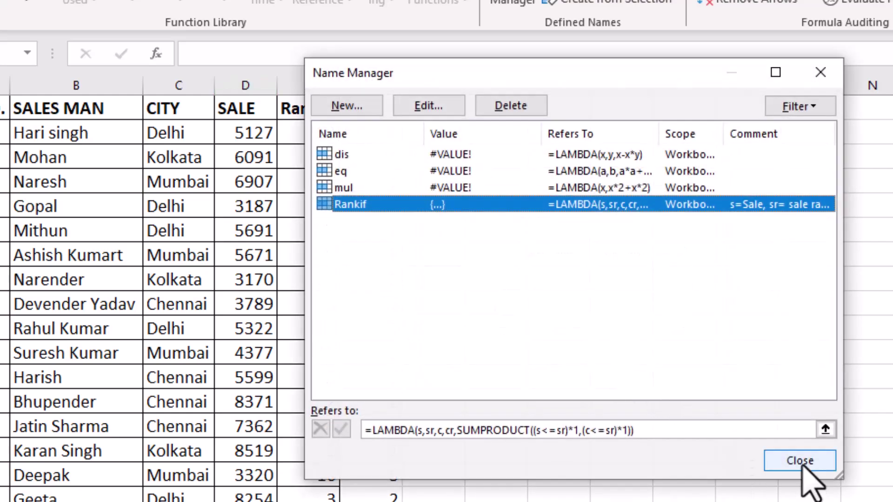
left_click(799, 461)
Step: Try the custom function in G2 with the formula =Rankif(D2,$D$2:$D$19,C2,$C$2:$C$19)
type("=")
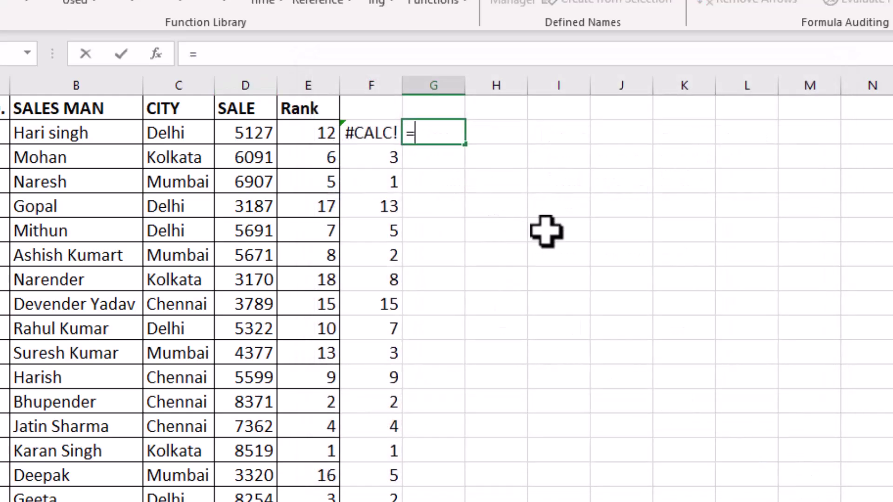
type("rankif")
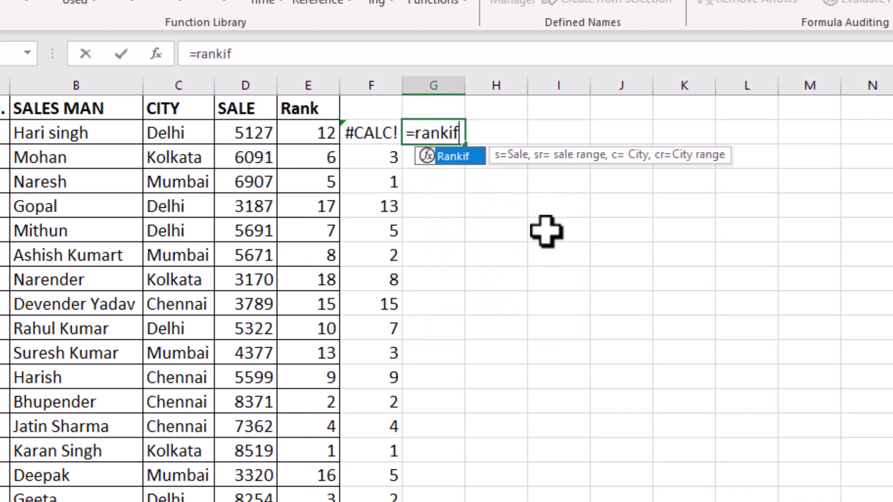
type("(")
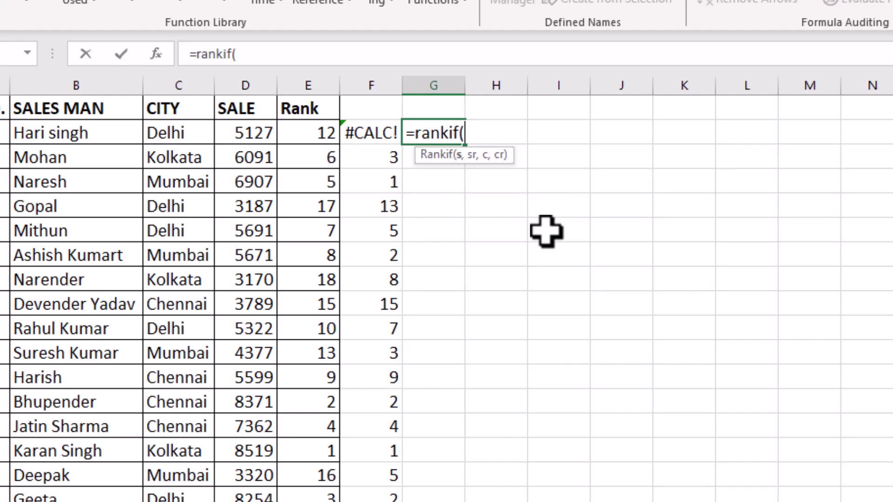
left_click(250, 132)
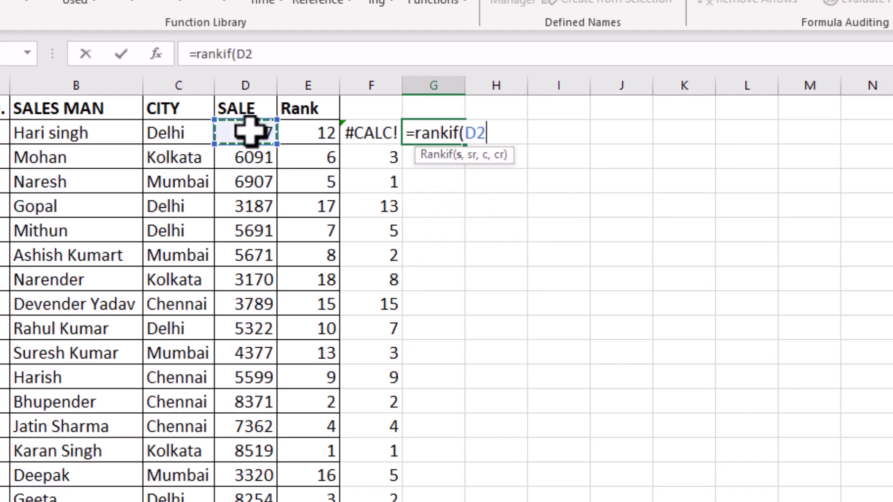
type(",")
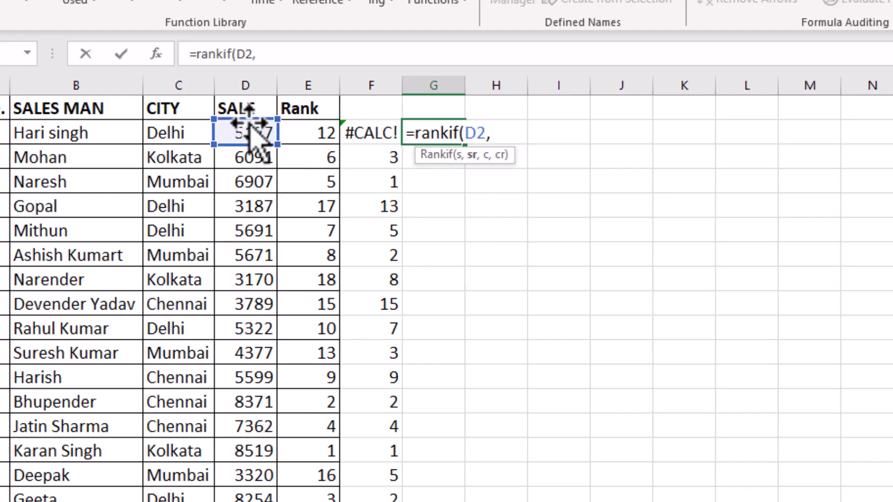
left_click_drag(251, 124, 245, 501)
type(",")
left_click(171, 132)
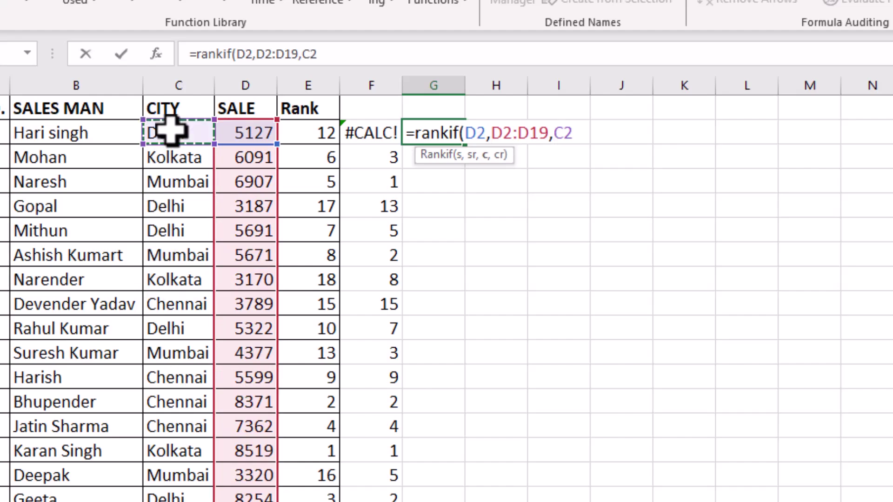
type(",")
left_click_drag(172, 132, 173, 501)
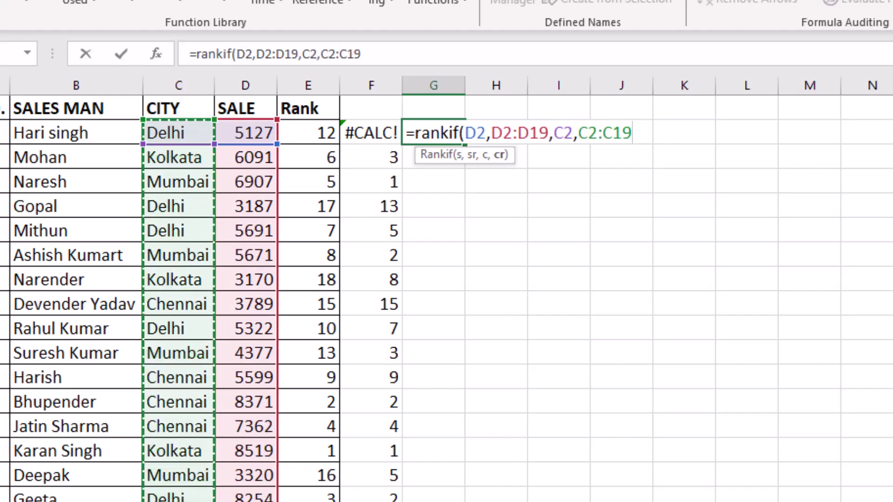
type(")")
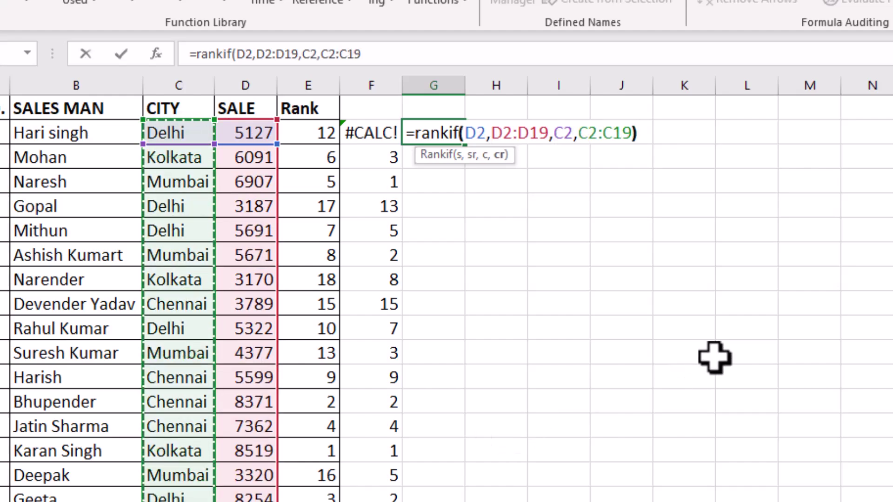
key("Return")
Step: Clear the Rankif formula from G2 and restore the SUMPRODUCT formula in F2 by copying it from F3
left_click(451, 132)
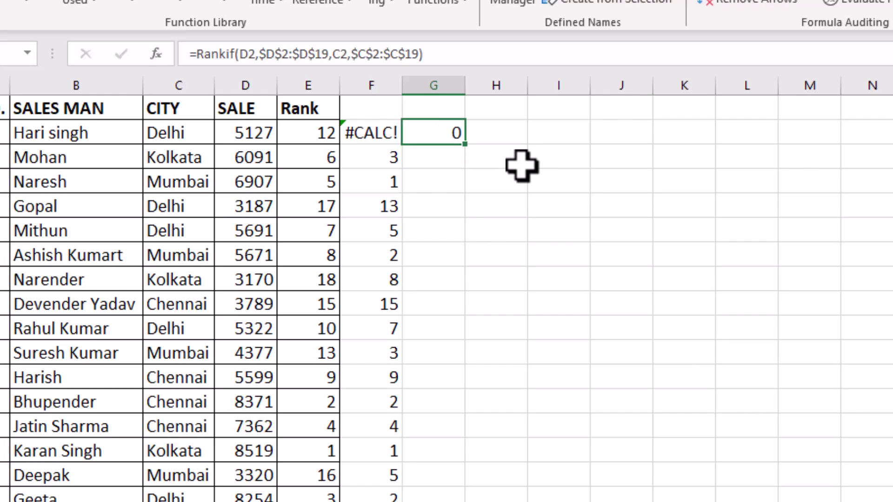
key("Delete")
left_click(385, 154)
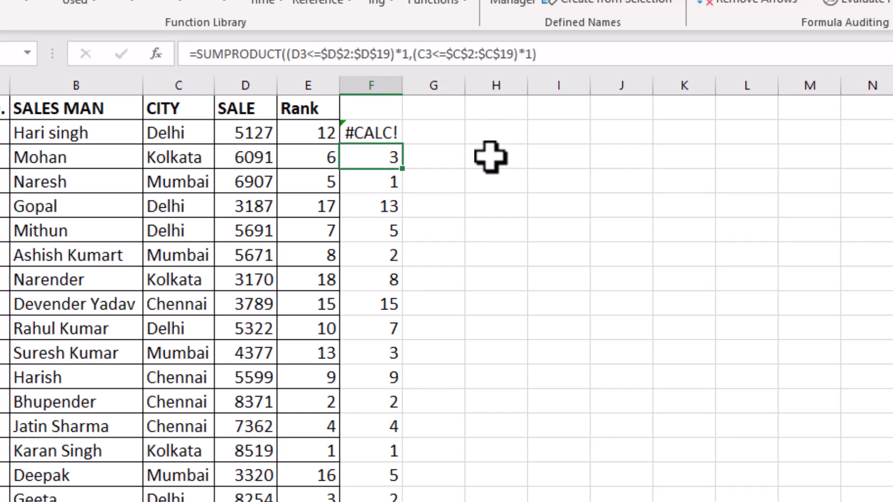
key("ctrl+c")
left_click(386, 135)
key("ctrl+v")
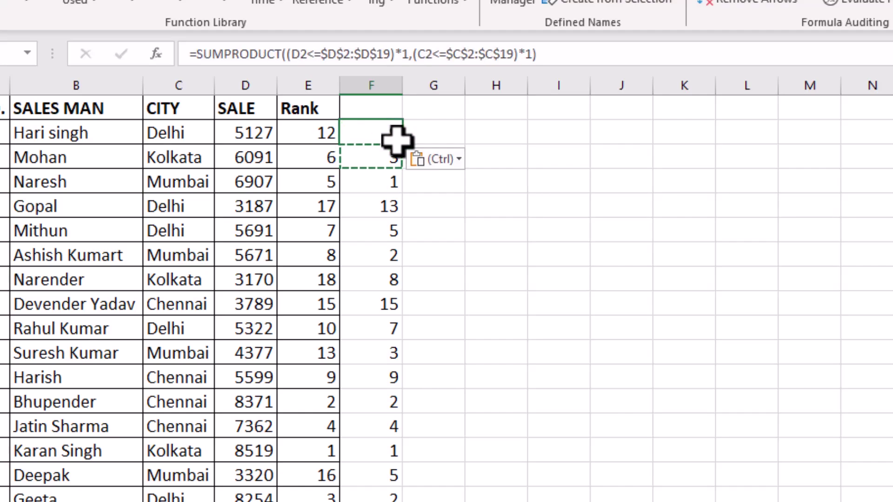
key("F2")
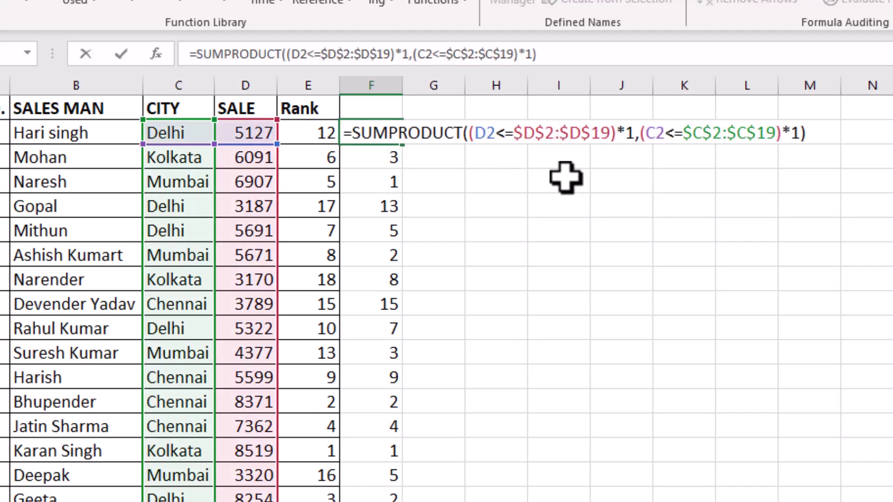
left_click(496, 133)
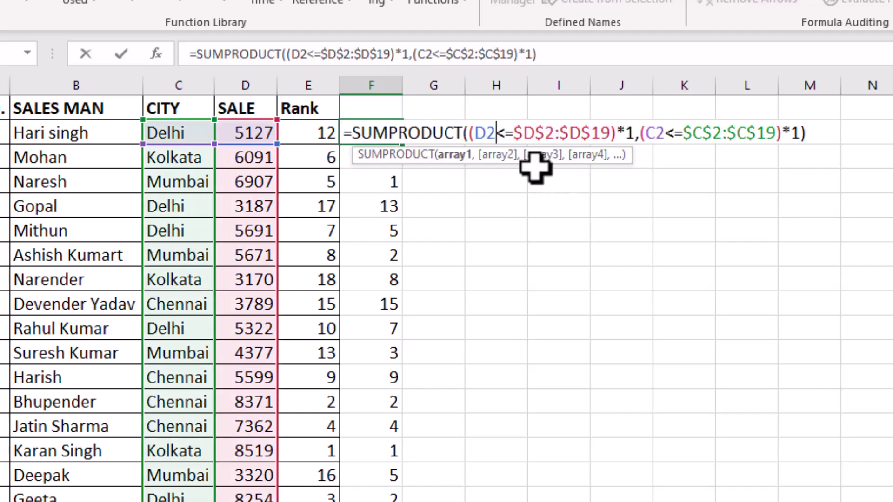
key("BackSpace")
key("BackSpace")
type("s")
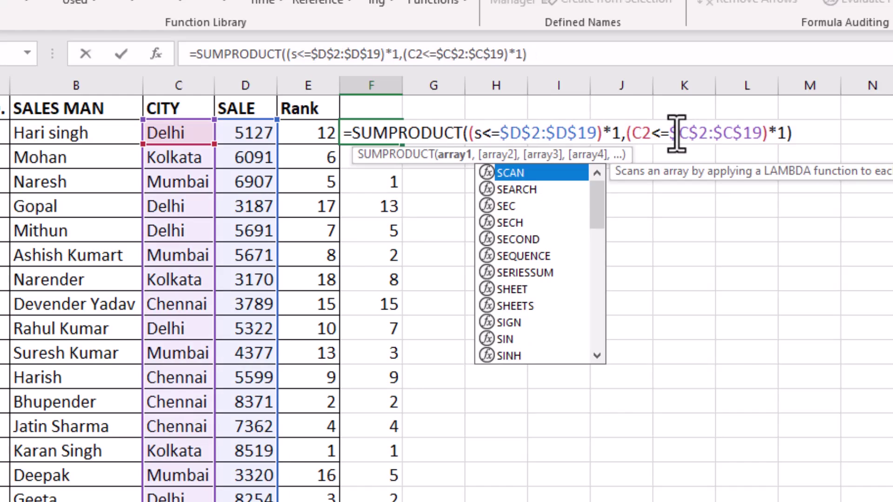
key("BackSpace")
type("d2")
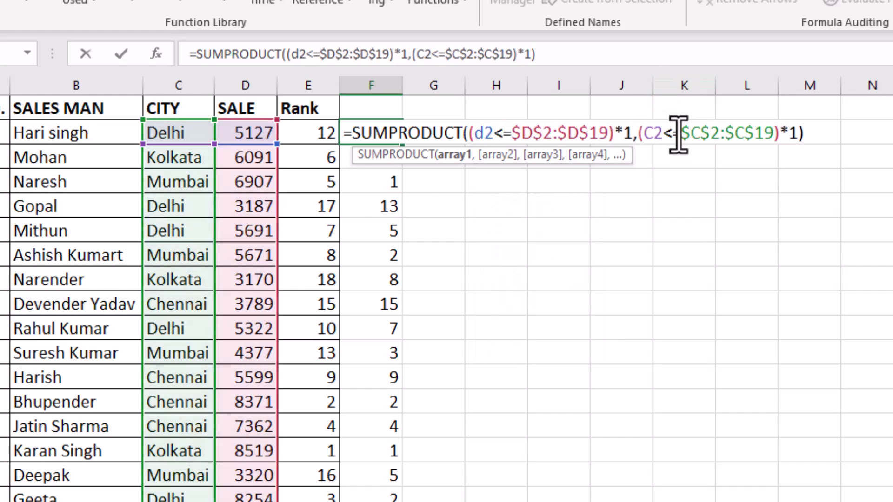
Step: Change the city comparison in F2's SUMPRODUCT formula to C2=$C$2:$C$19
left_click(673, 134)
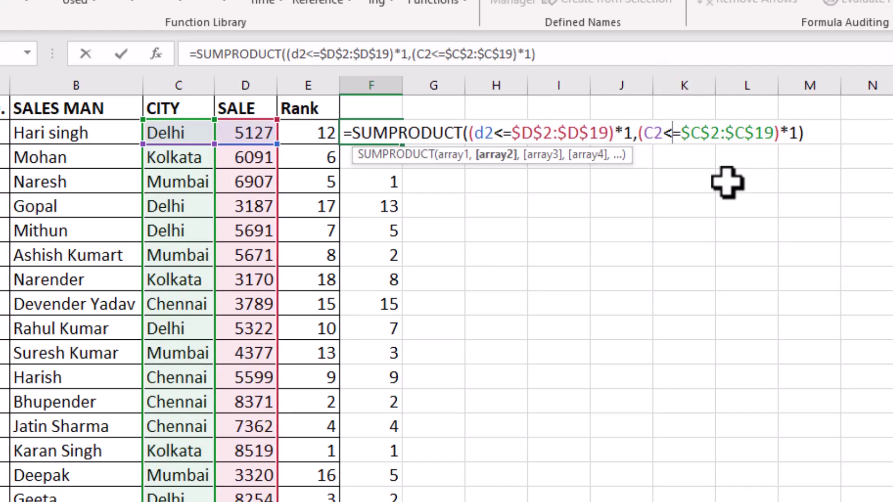
key("BackSpace")
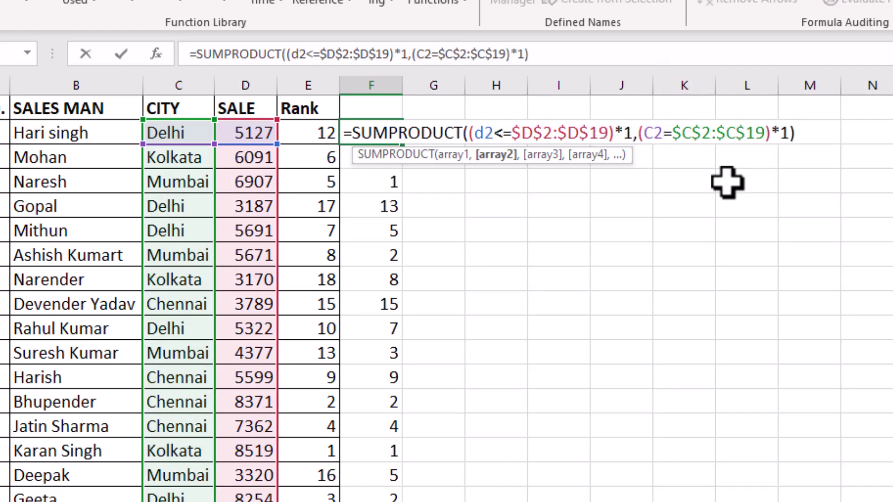
key("Return")
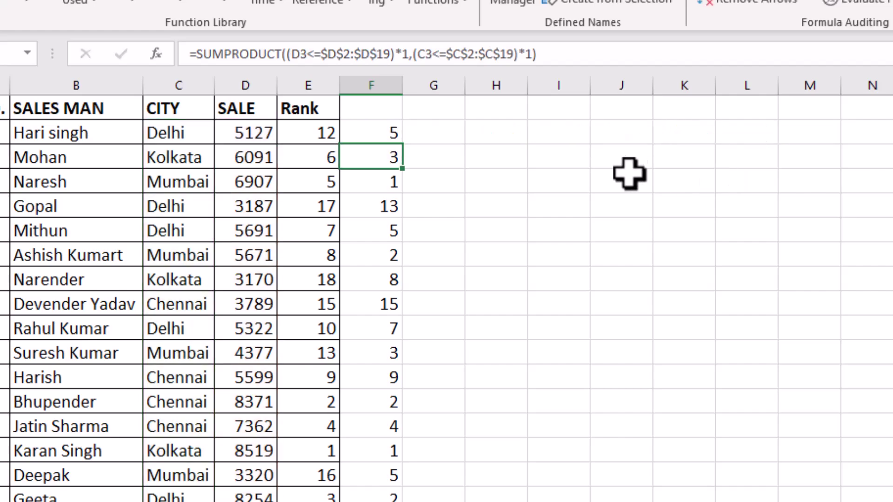
Step: Fill the corrected SUMPRODUCT formula from F2 down to F19 and review the formula in F2
left_click(371, 129)
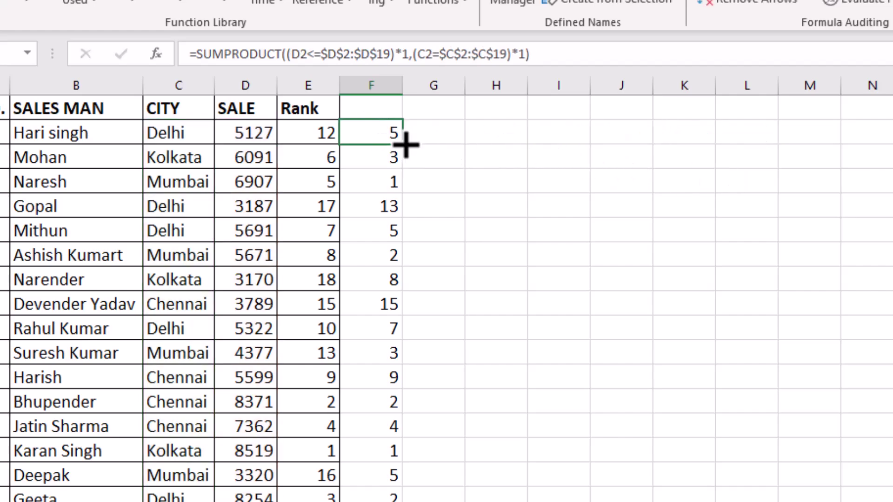
double_click(402, 145)
left_click_drag(369, 130, 354, 490)
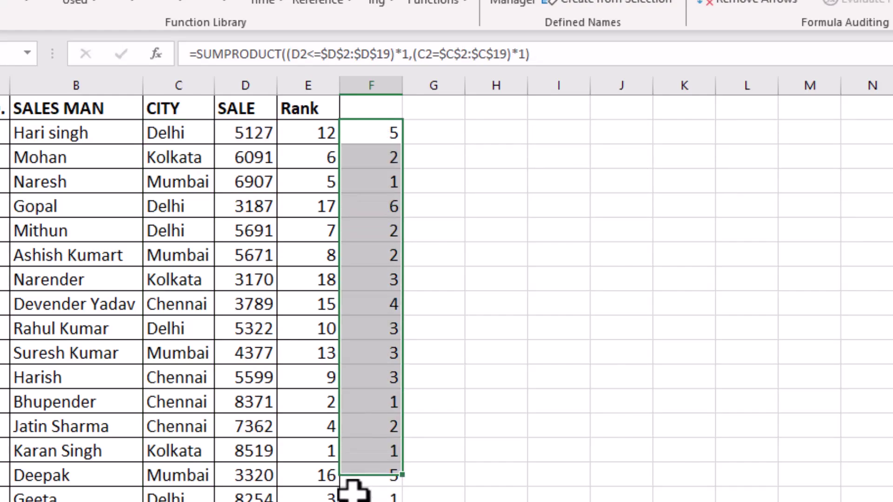
left_click(360, 330)
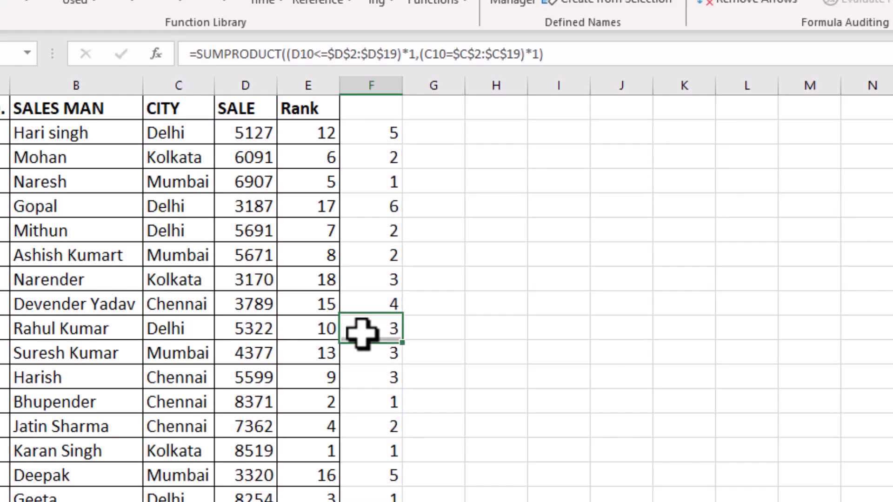
left_click(365, 134)
double_click(369, 133)
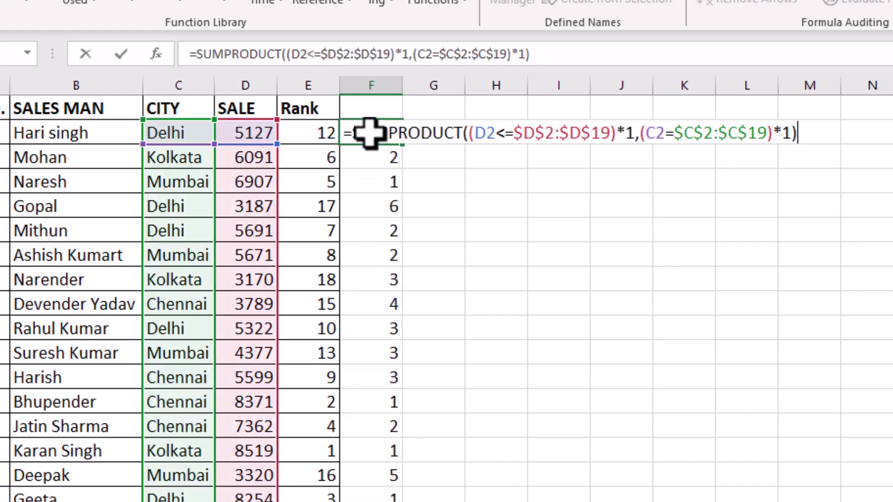
key("Escape")
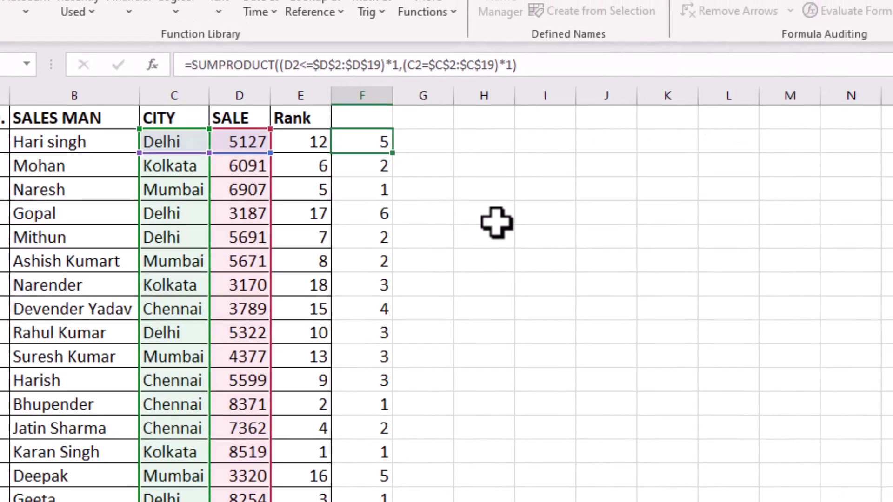
Step: Correct the formula of the defined name Rankif to =LAMBDA(s,sr,c,cr,SUMPRODUCT((s<=sr)*1,(c=cr)*1))
left_click(462, 14)
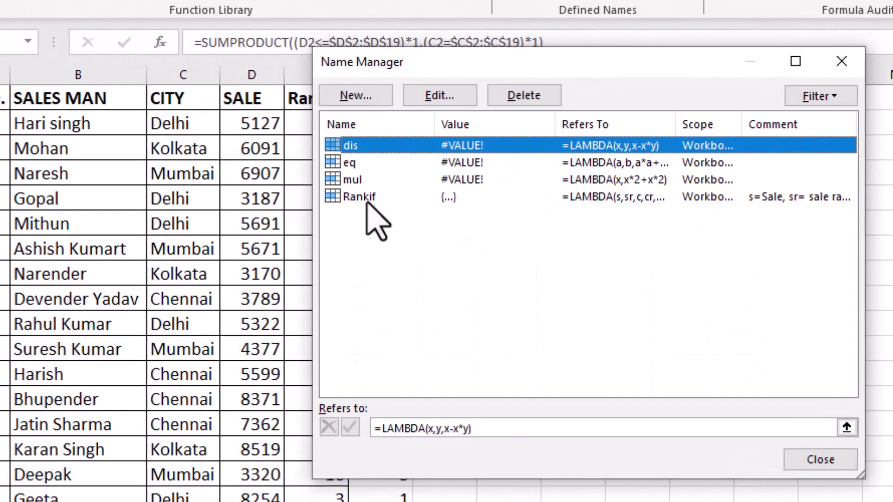
left_click(371, 233)
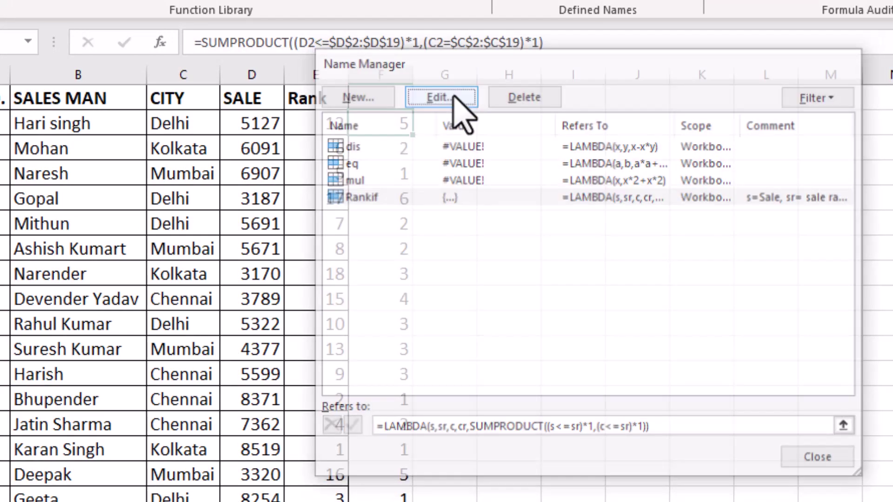
left_click(455, 99)
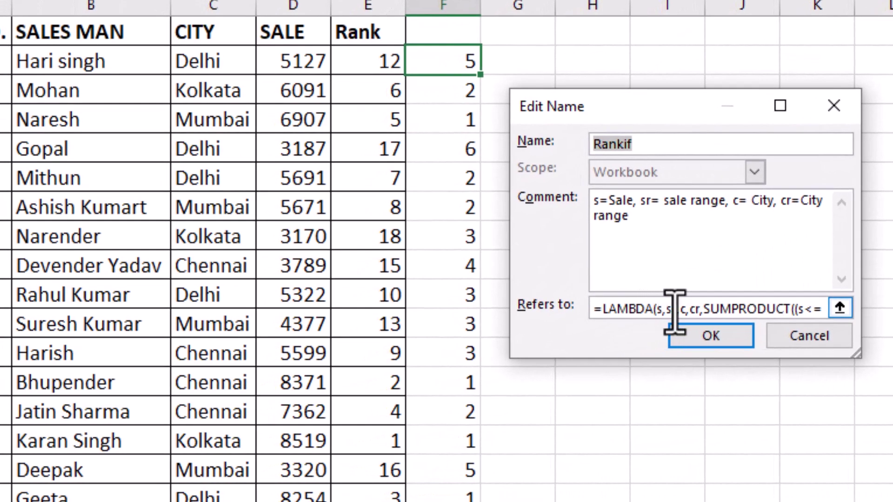
left_click(743, 311)
left_click_drag(719, 308, 834, 311)
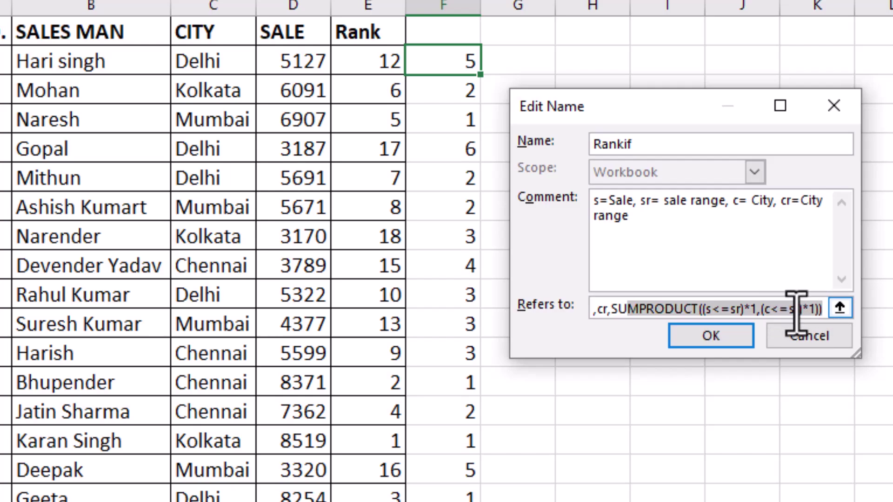
left_click(795, 309)
key("BackSpace")
type("c")
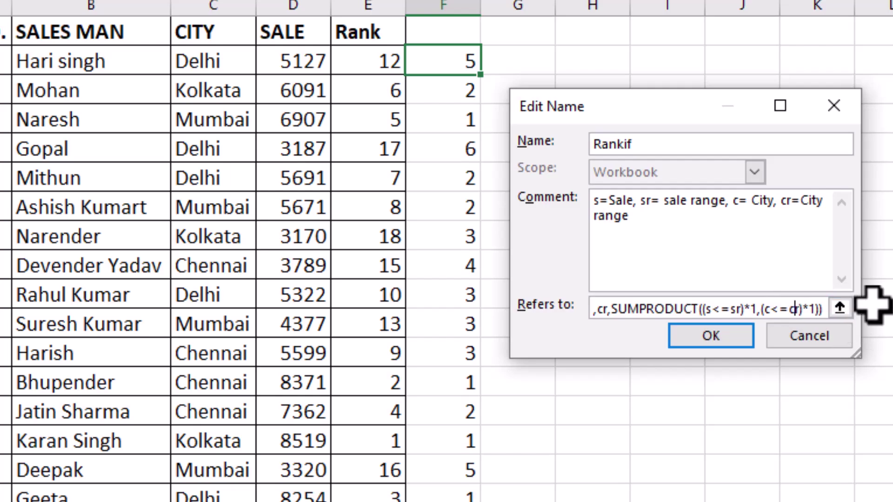
left_click(779, 309)
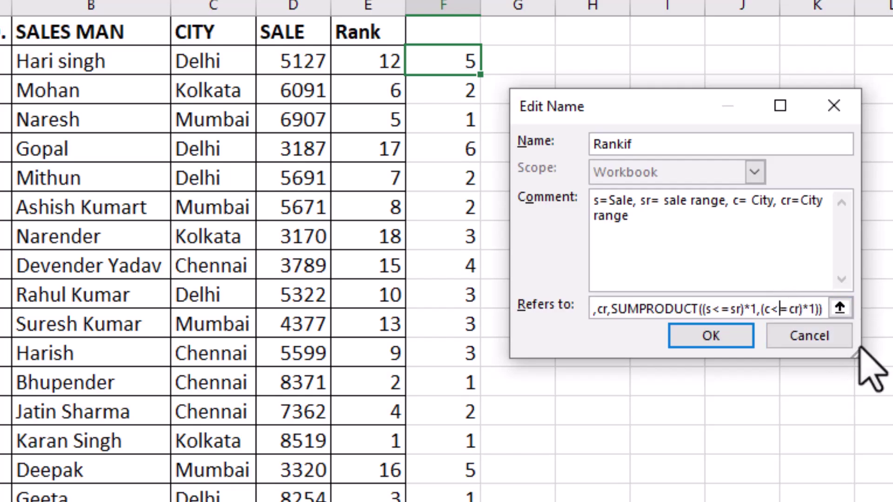
key("BackSpace")
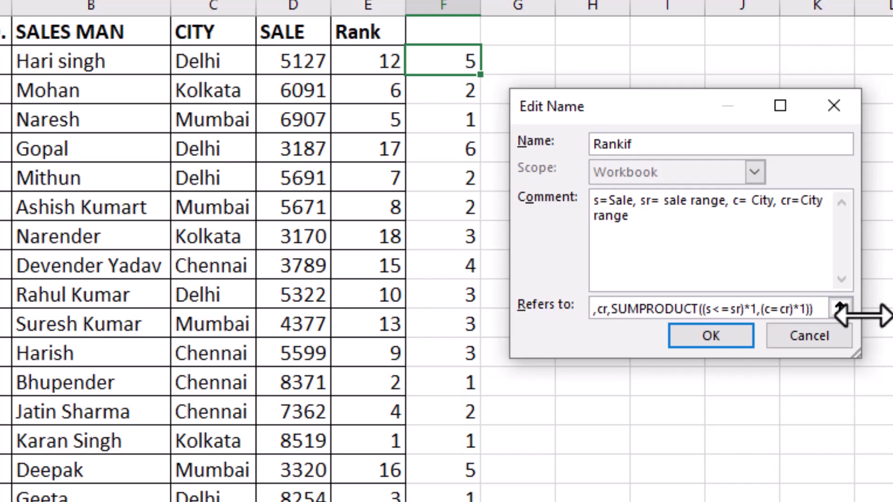
left_click(726, 337)
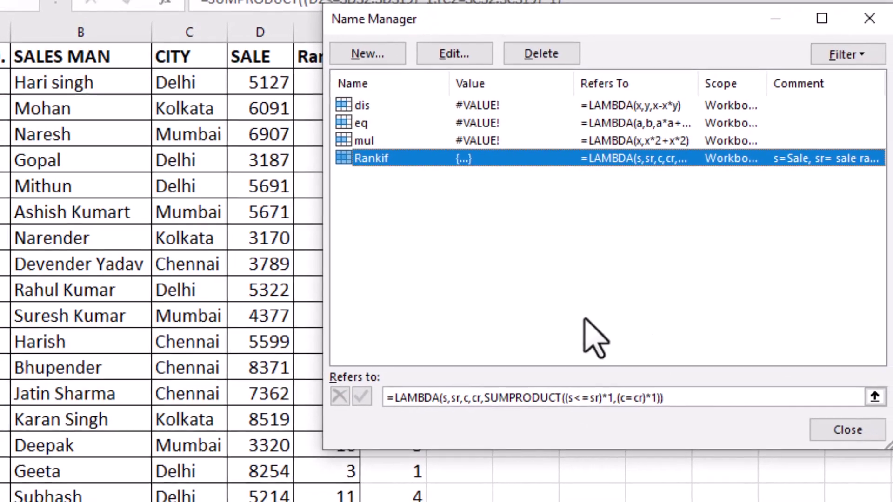
left_click(883, 439)
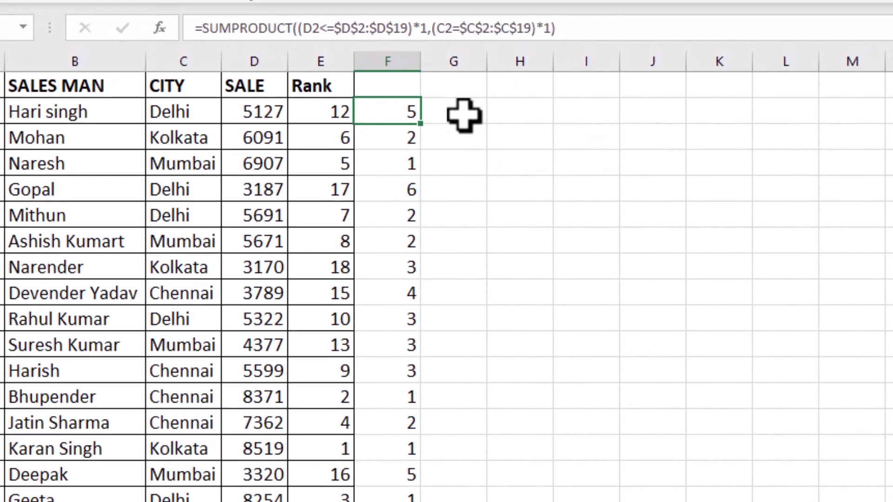
Step: Start a rankif formula in G2 with the arguments D2, D2:D19, C2 and C2:C19
left_click(467, 83)
type("=")
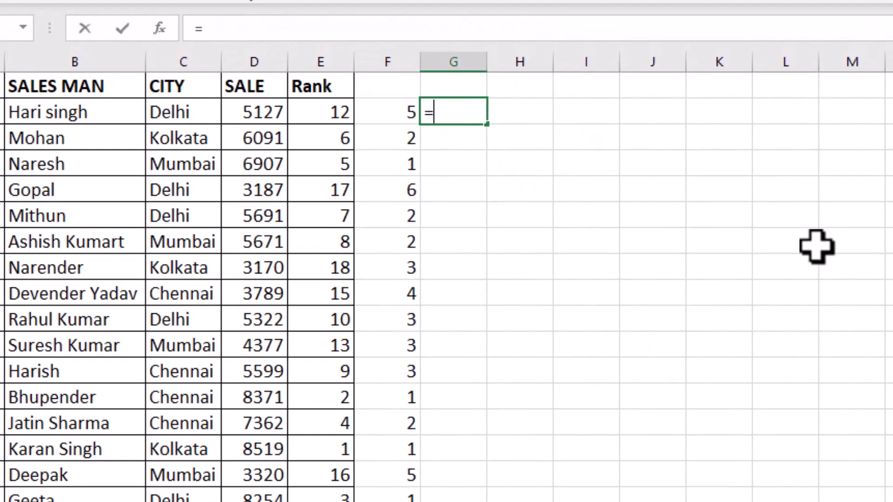
type("rankif(")
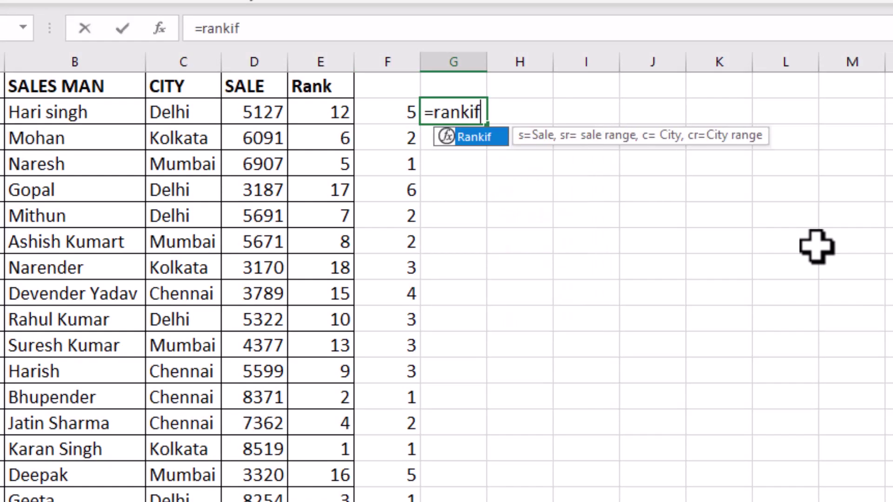
left_click(239, 114)
type(",")
left_click_drag(251, 114, 254, 501)
type(",")
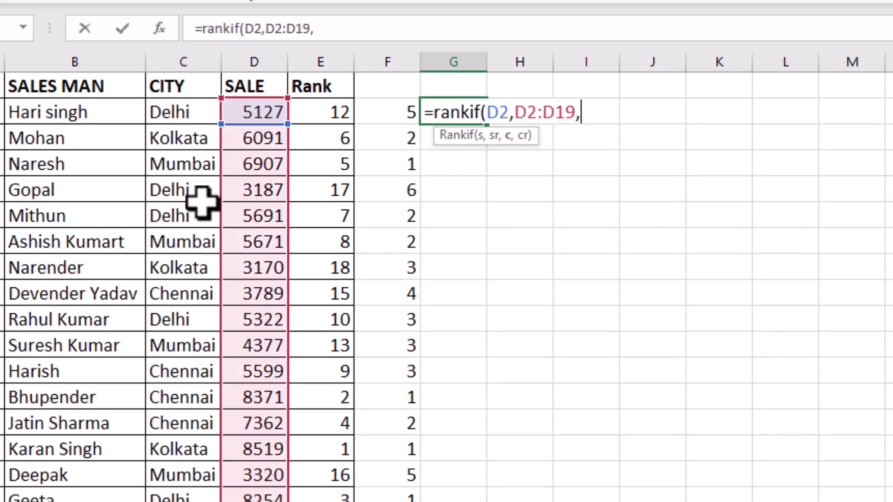
left_click(182, 113)
type(",")
left_click_drag(181, 114, 181, 500)
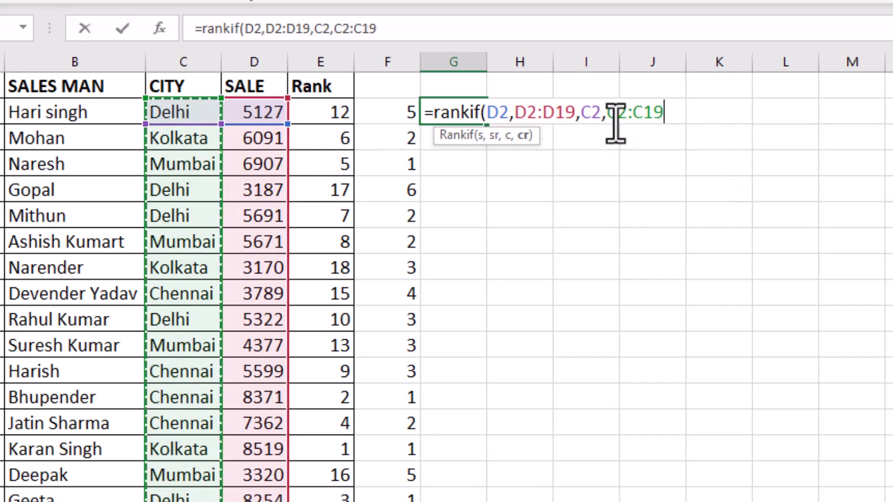
Step: Make both ranges absolute as $D$2:$D$19 and $C$2:$C$19 and complete the Rankif formula in G2
key("F4")
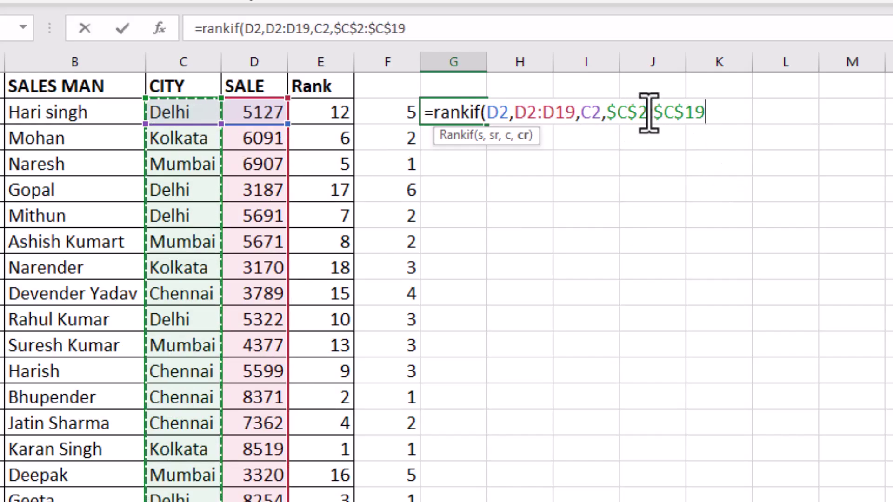
left_click(556, 114)
key("F4")
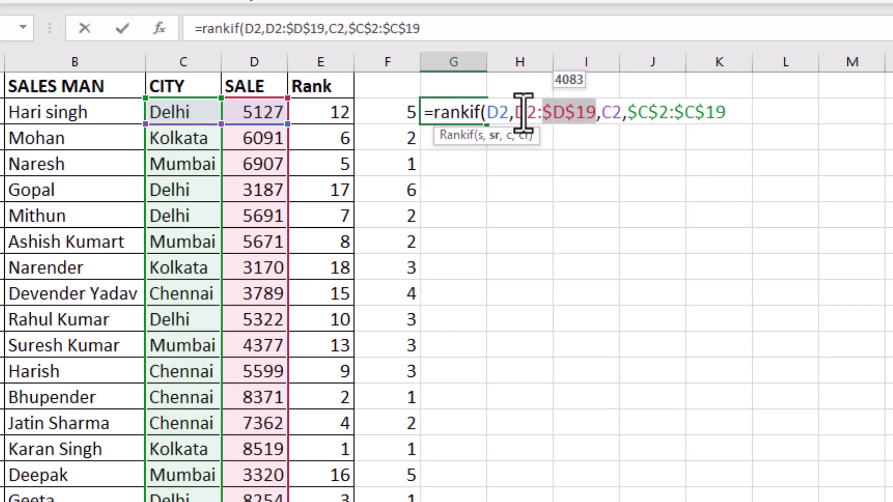
left_click(523, 114)
key("F4")
left_click(745, 114)
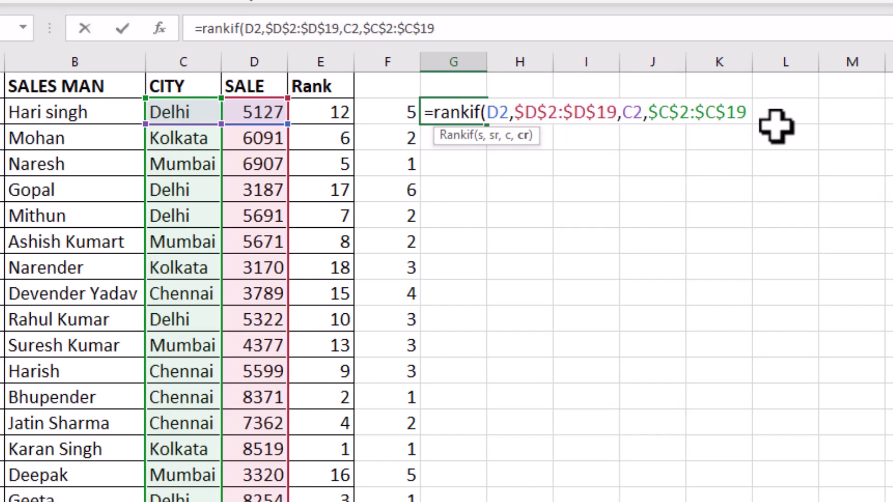
type(")")
key("Return")
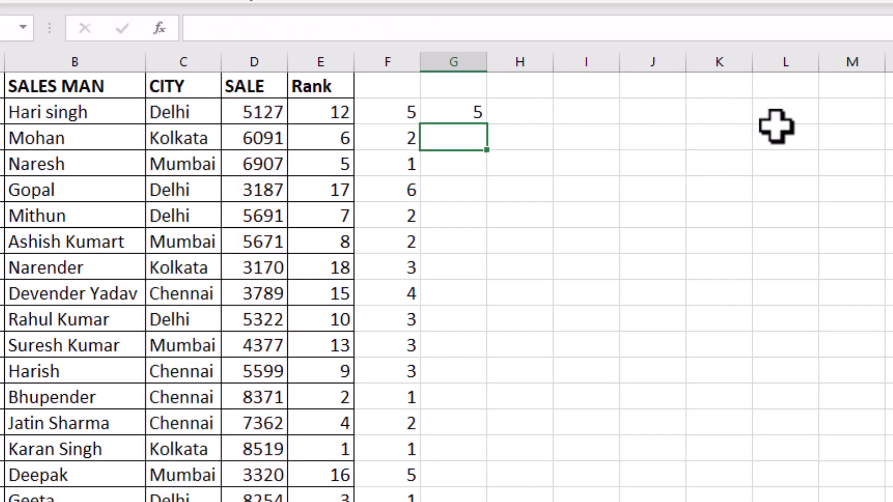
Step: Fill the Rankif formula from G2 down to G19 and check several of the copied formulas
left_click(465, 117)
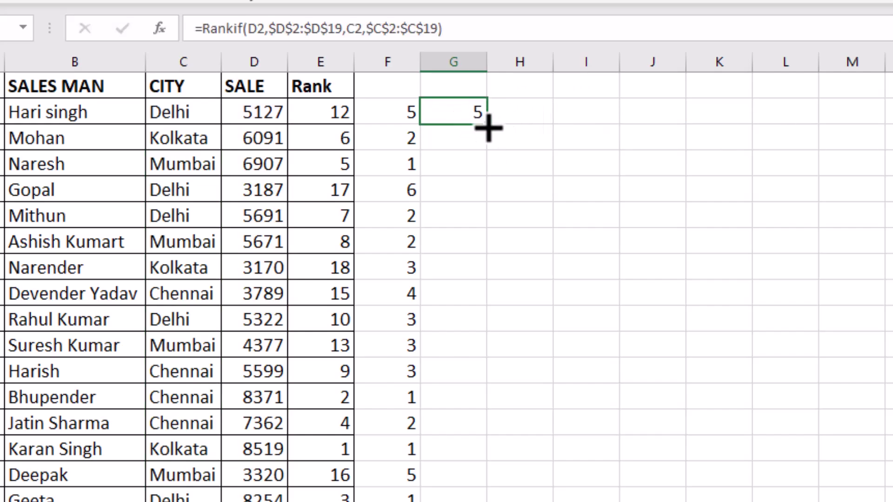
left_click_drag(487, 128, 481, 501)
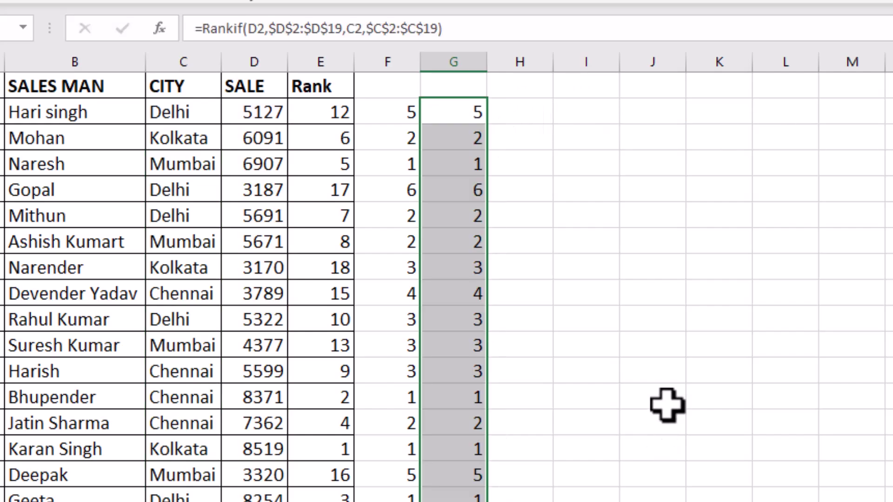
left_click(441, 193)
left_click(431, 242)
left_click(448, 320)
left_click(454, 449)
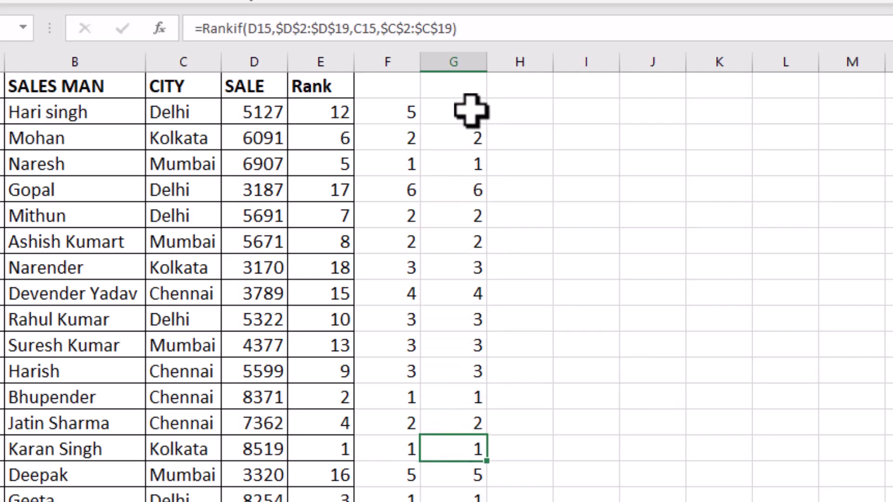
left_click(525, 111)
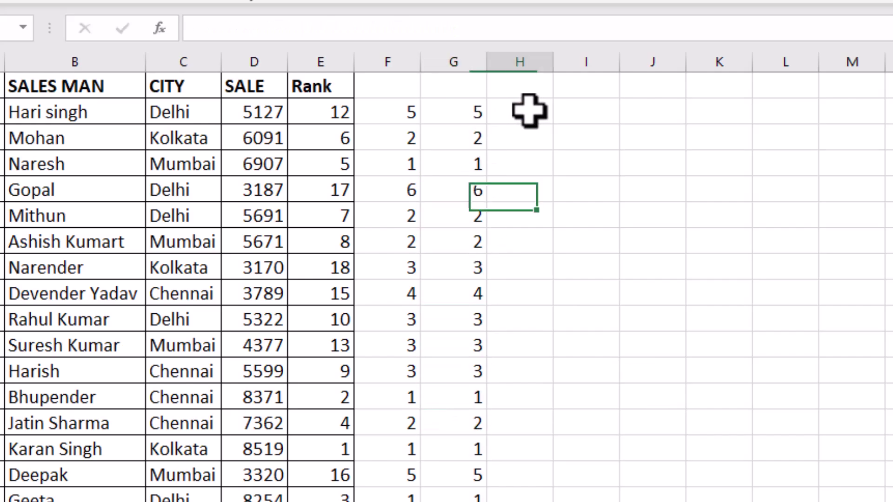
left_click(211, 114)
left_click(224, 114)
left_click(216, 114)
left_click(238, 114)
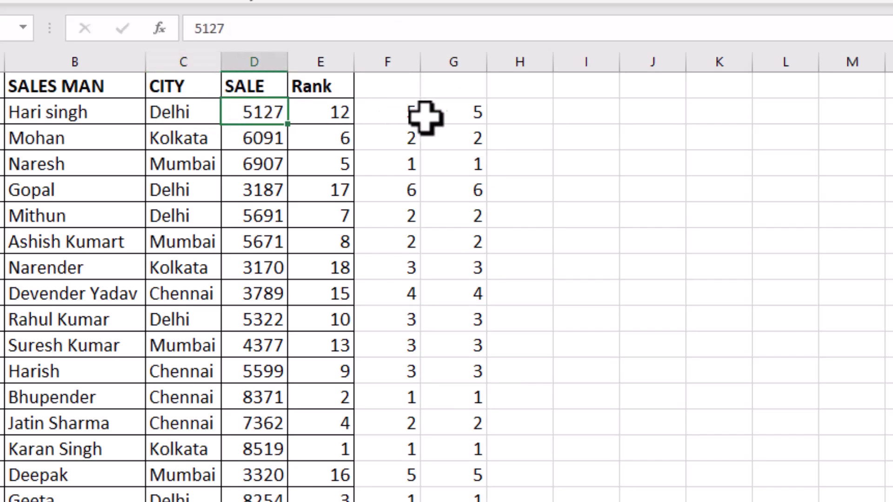
left_click(499, 108)
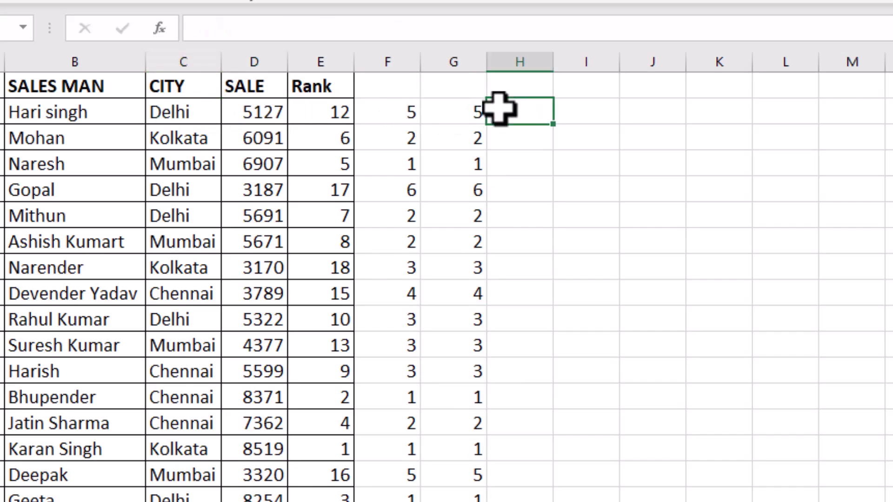
left_click(459, 112)
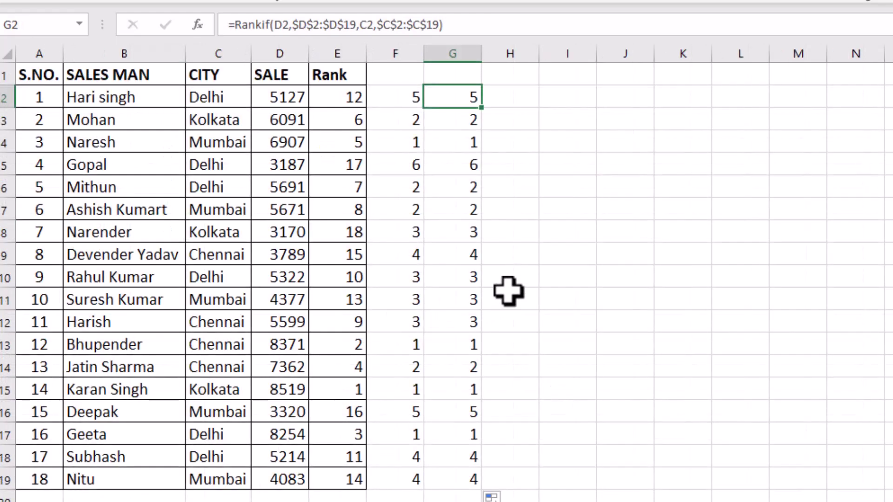
left_click(508, 293)
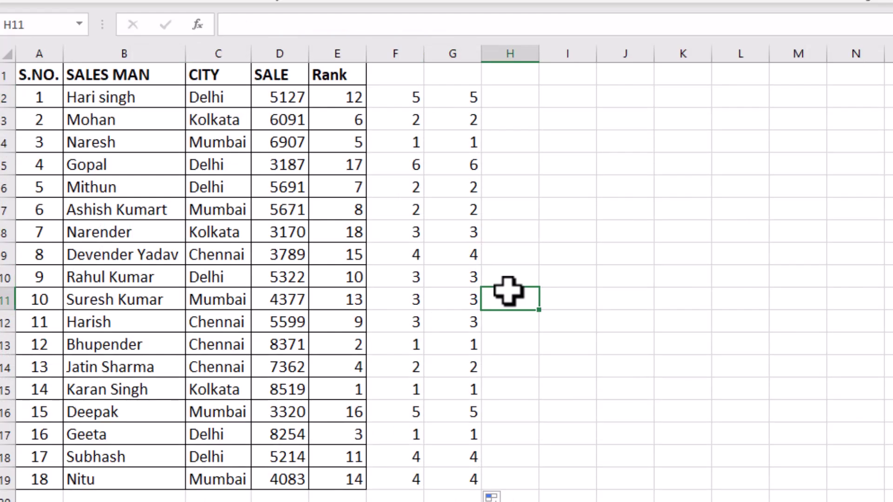
left_click(540, 238)
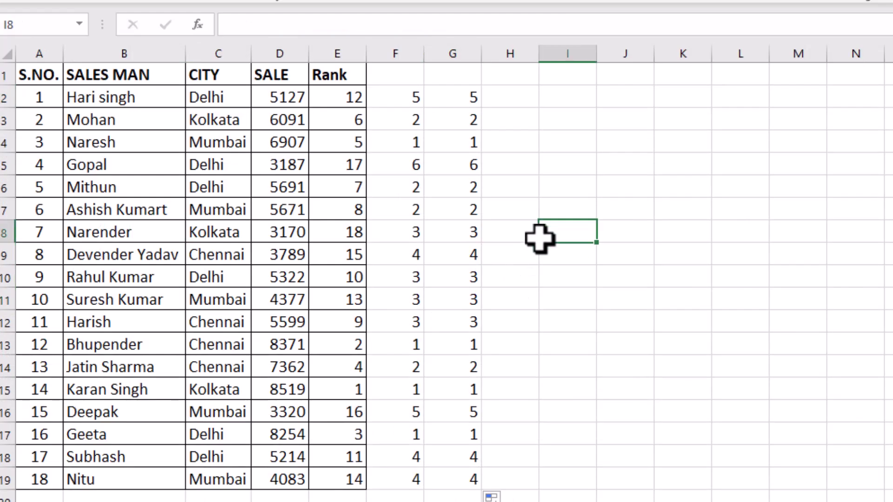
left_click(504, 163)
left_click(578, 148)
left_click(577, 171)
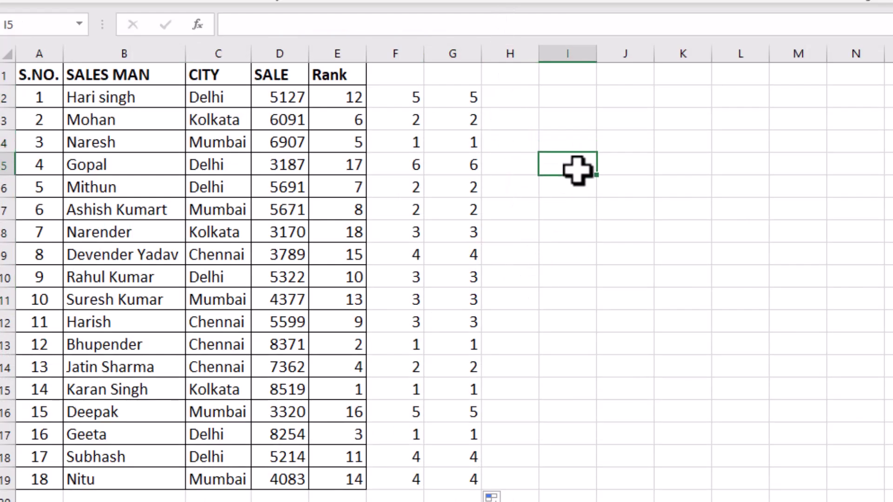
left_click(544, 227)
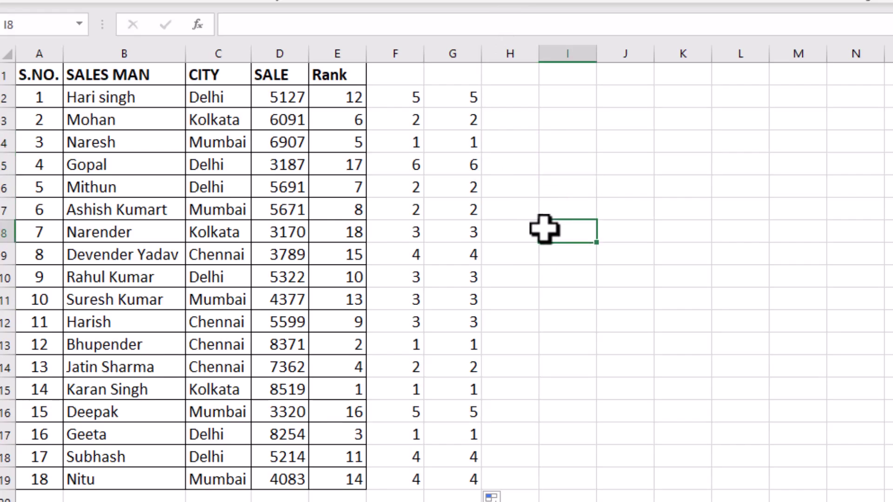